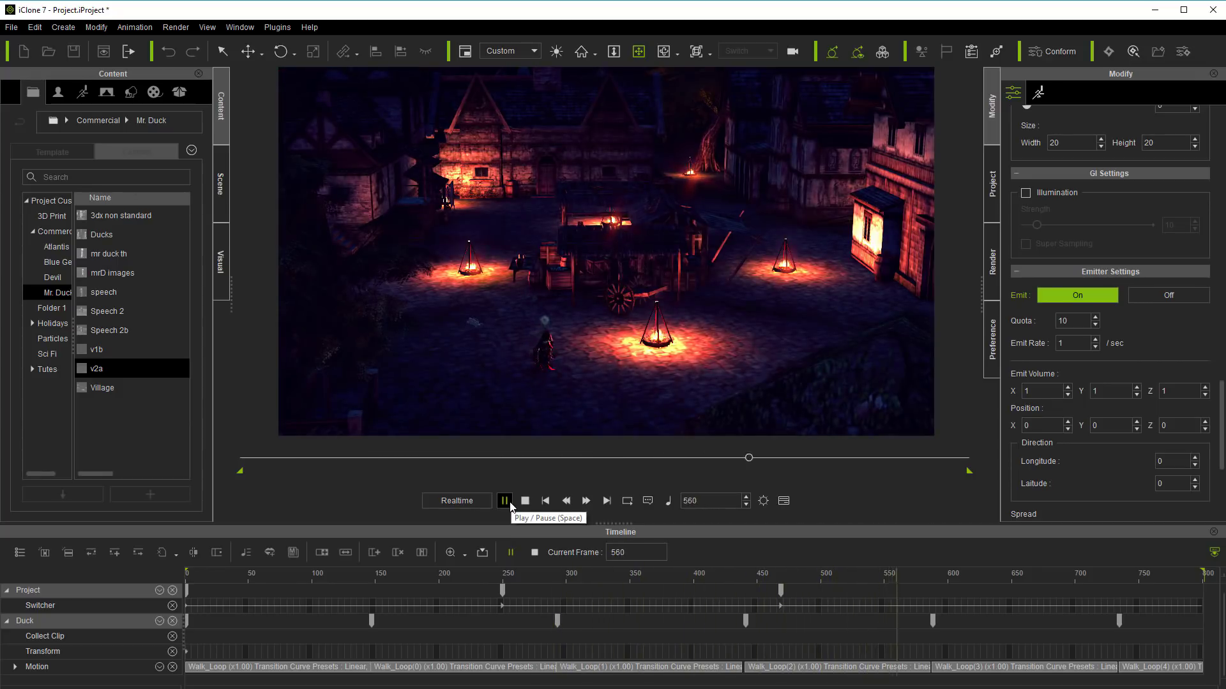
# - Pause playback of the village scene
pyautogui.click(510, 505)
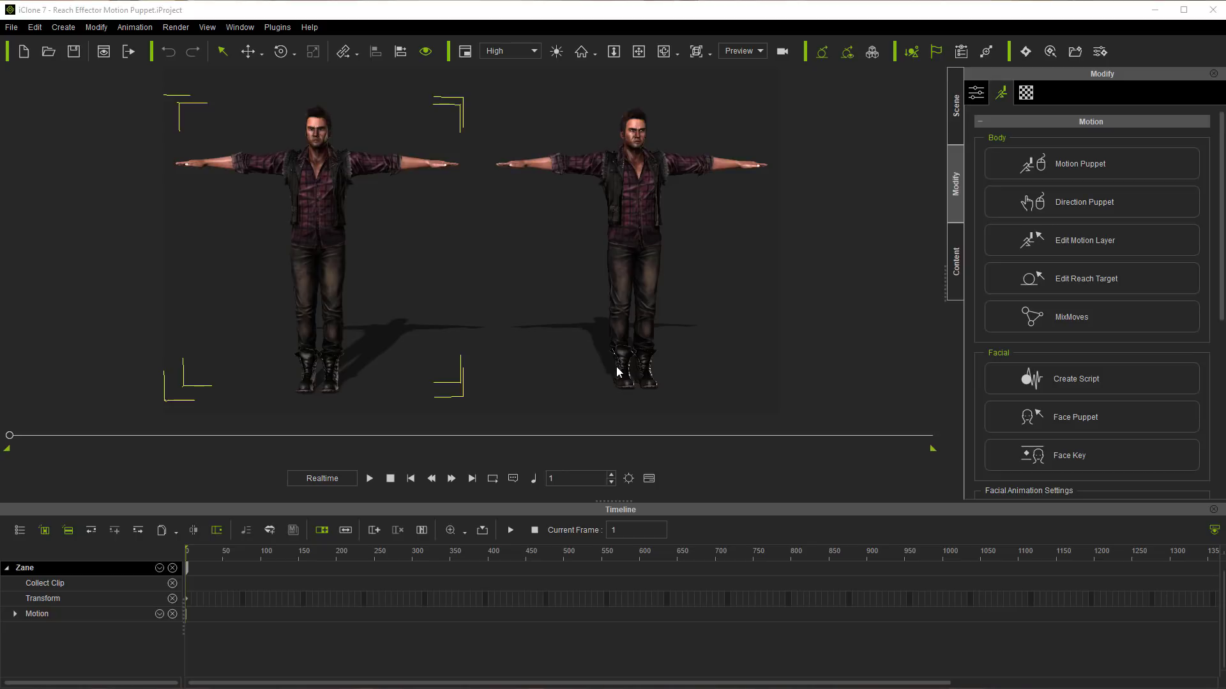
# - Record a 01_Look idle Motion Puppet clip on the left character, then pick 01_Natural
pyautogui.click(1065, 153)
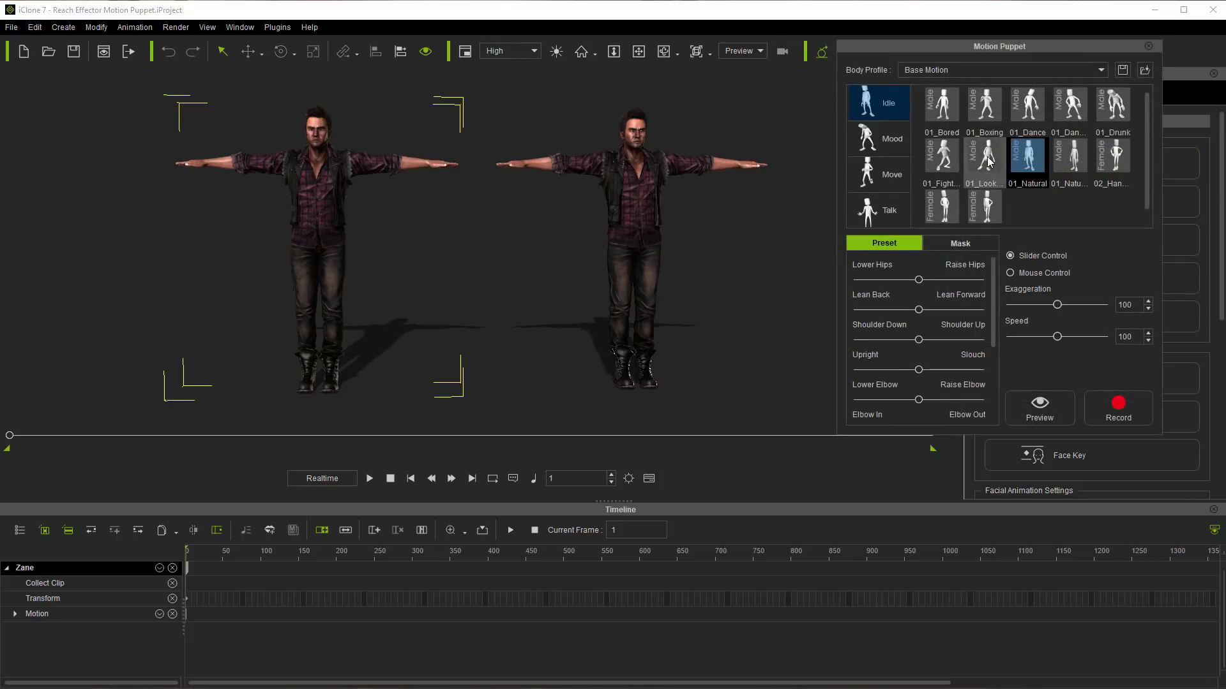
pyautogui.click(985, 159)
pyautogui.click(1099, 412)
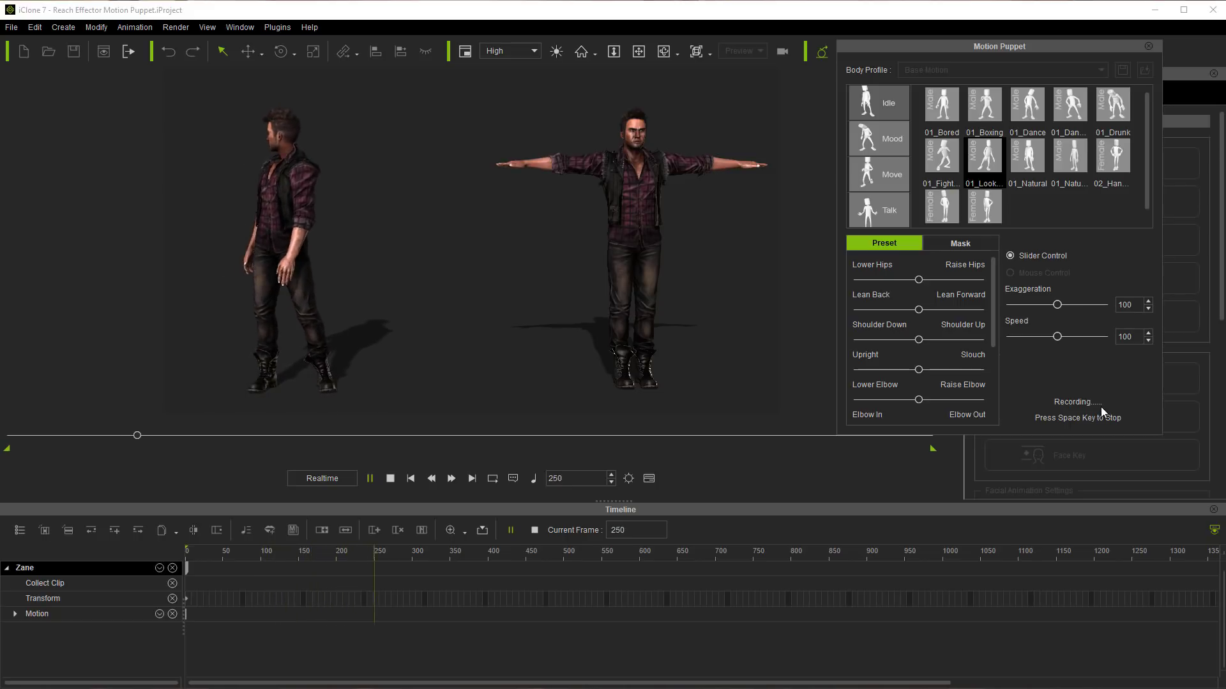
pyautogui.press('space')
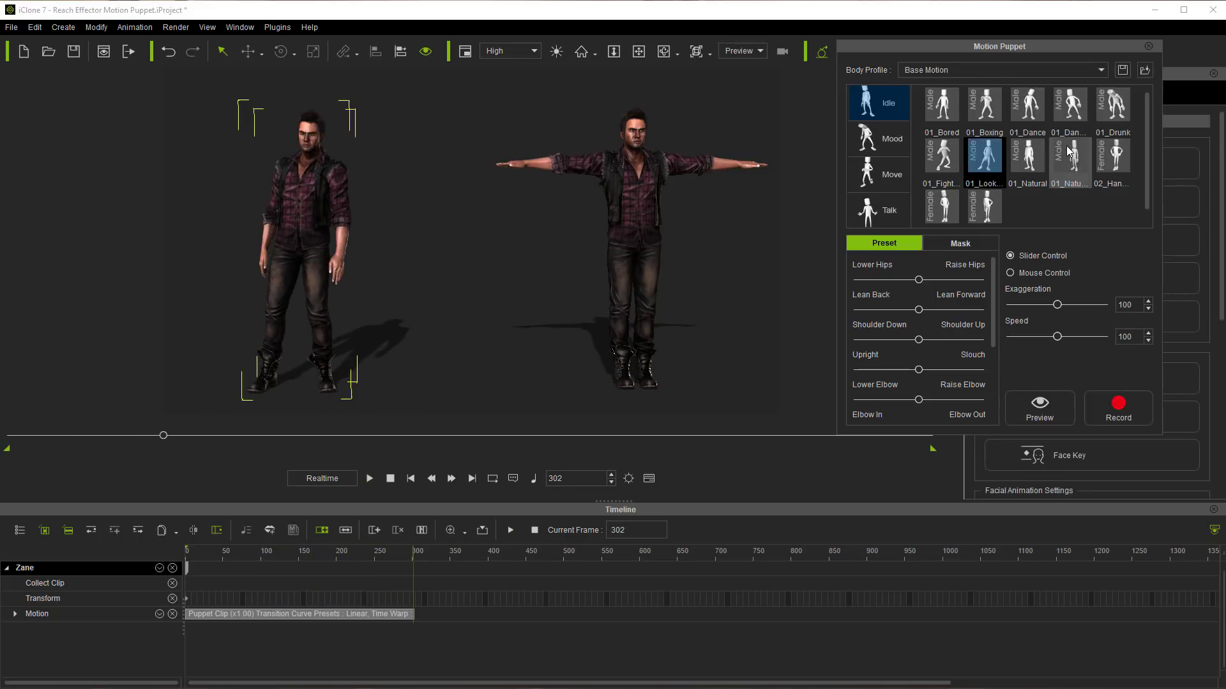
pyautogui.click(1029, 166)
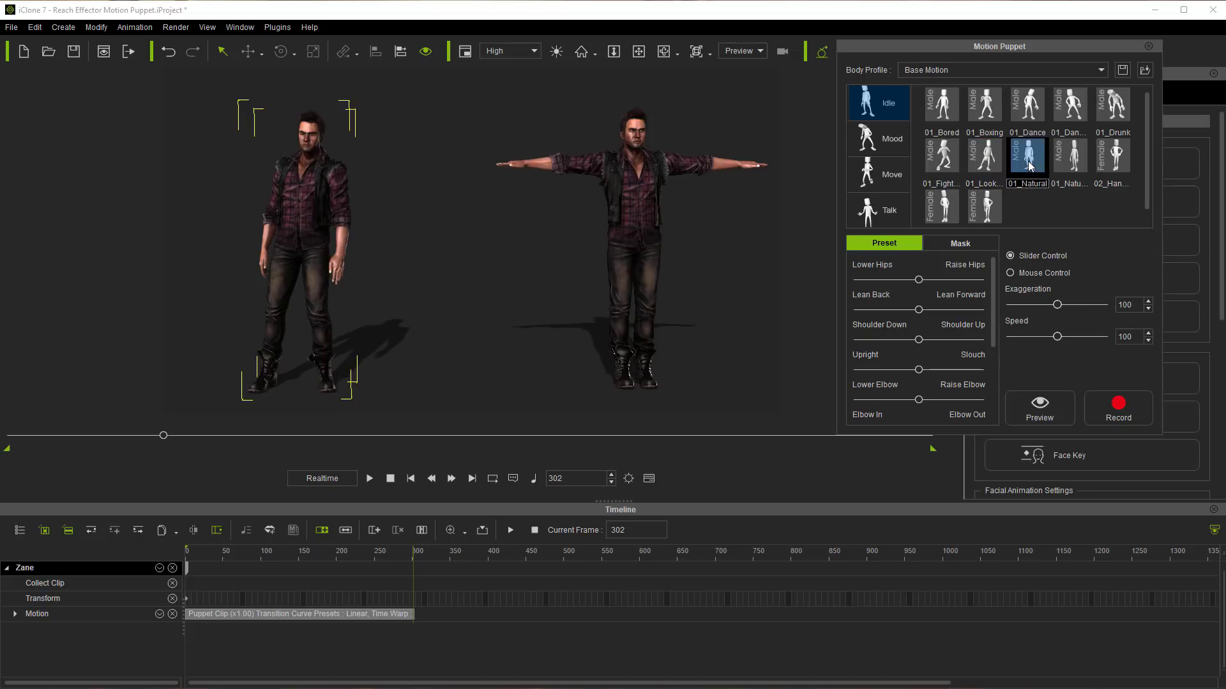
# - Mask out the legs and preview the 01_Natural puppet motion
pyautogui.click(972, 242)
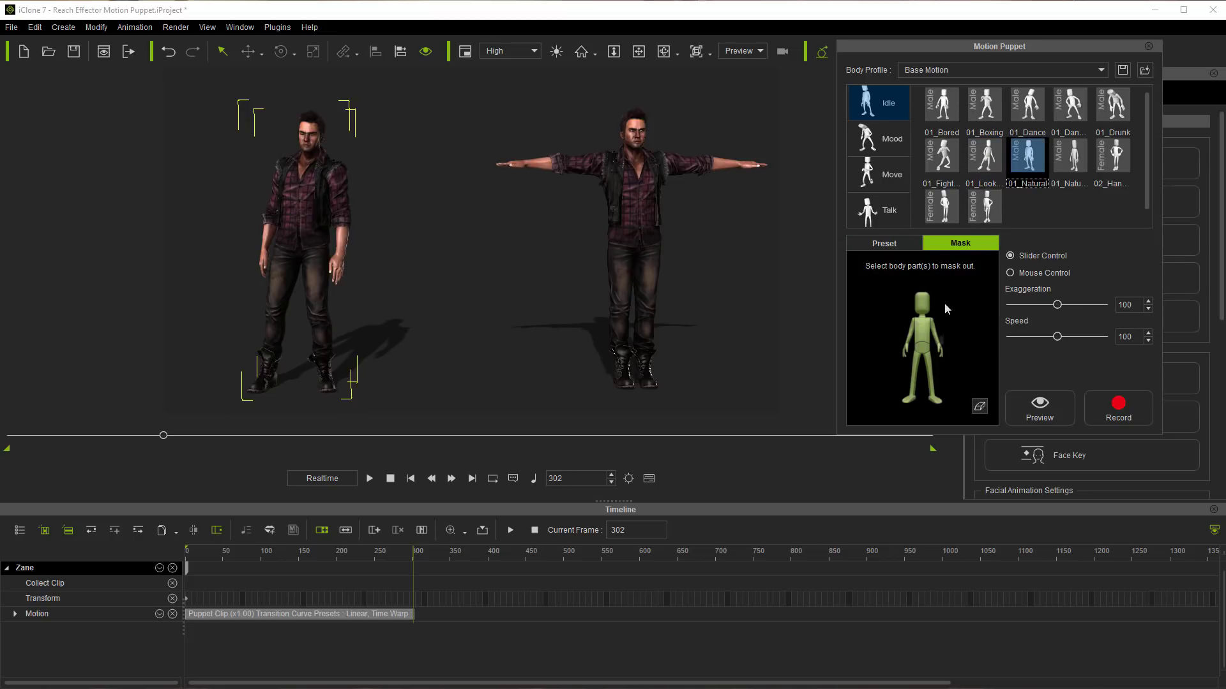
pyautogui.click(1035, 412)
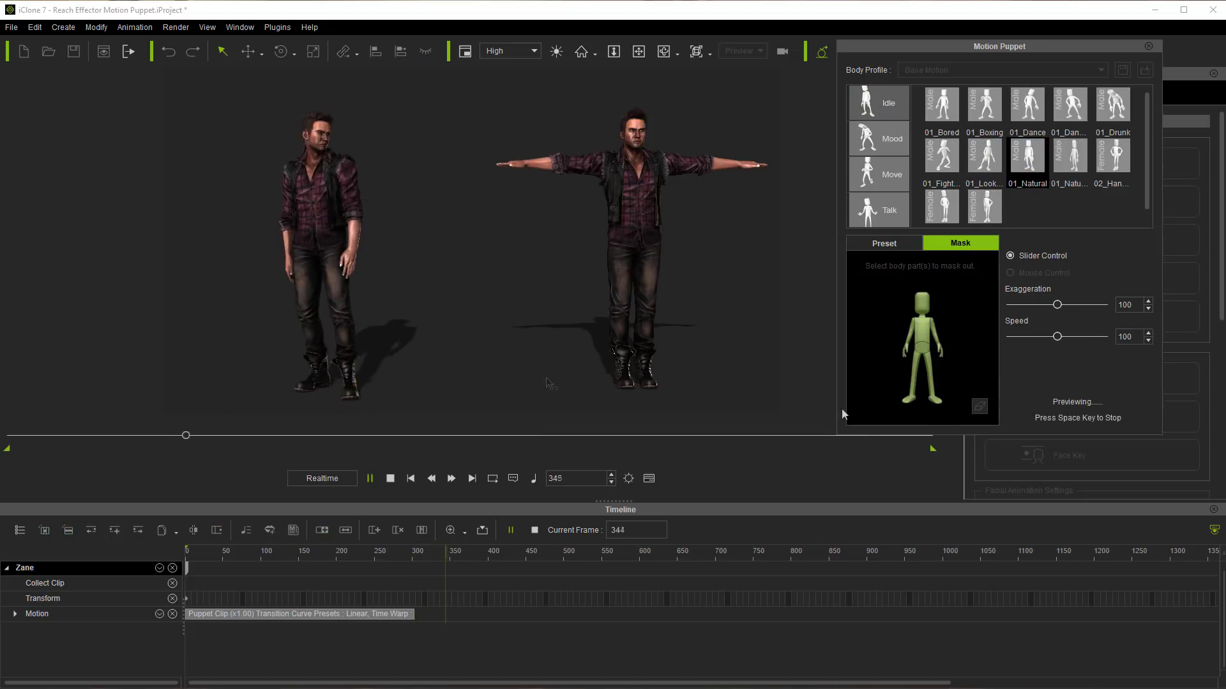
pyautogui.press('space')
pyautogui.press('space')
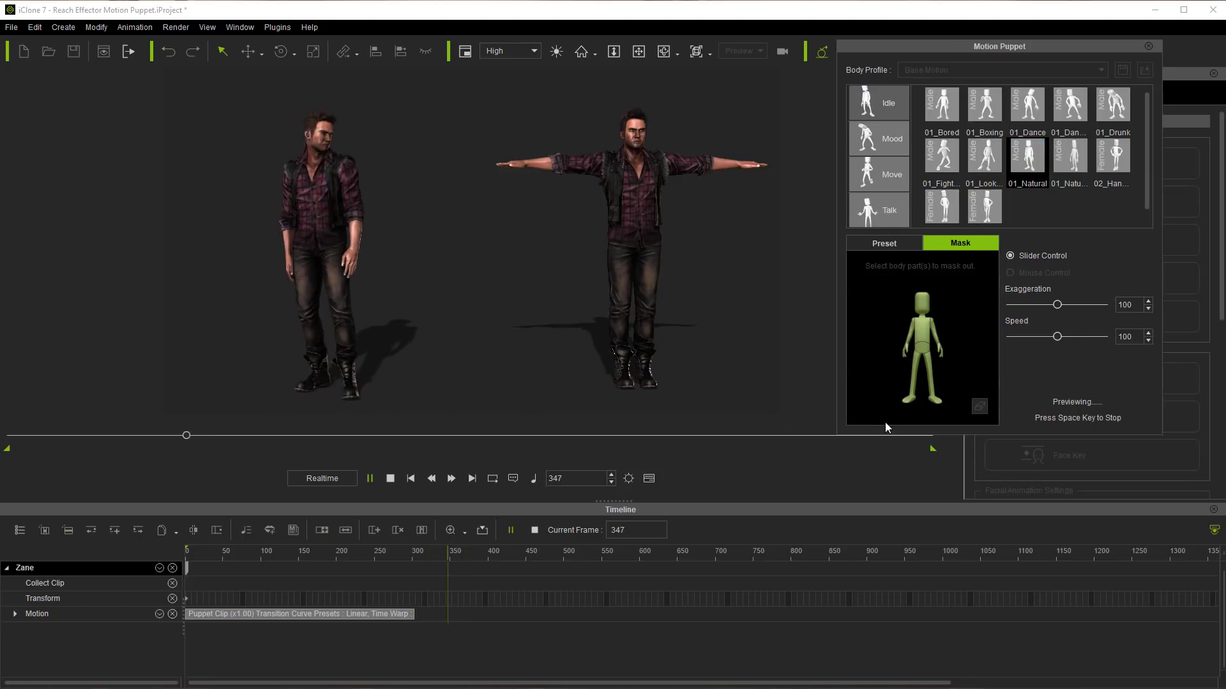
pyautogui.press('space')
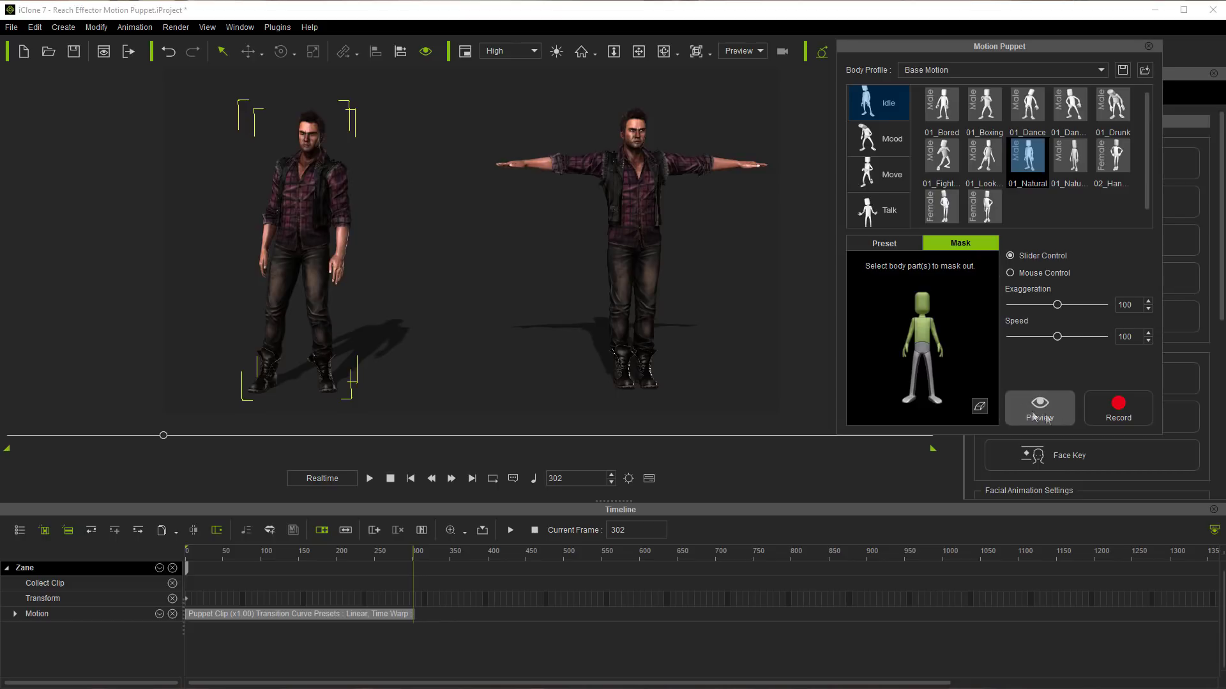
# - Record the upper-body 01_Natural clip through about frame 609 and close Motion Puppet
pyautogui.click(1117, 411)
pyautogui.press('space')
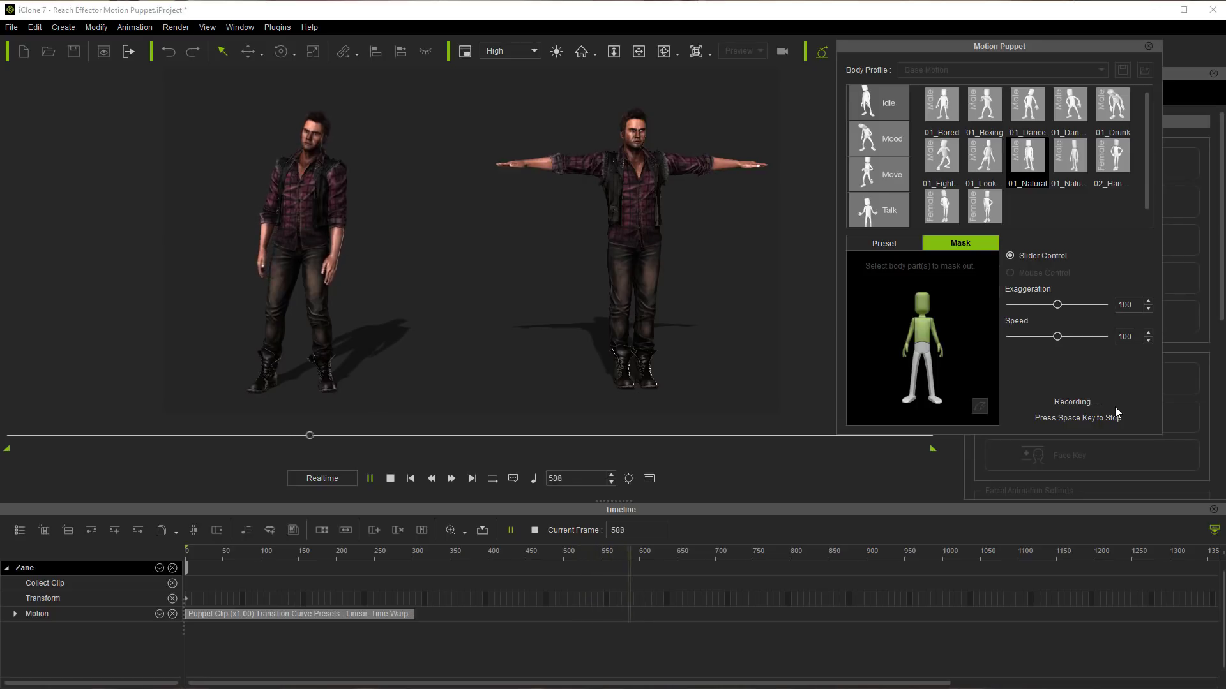
pyautogui.press('space')
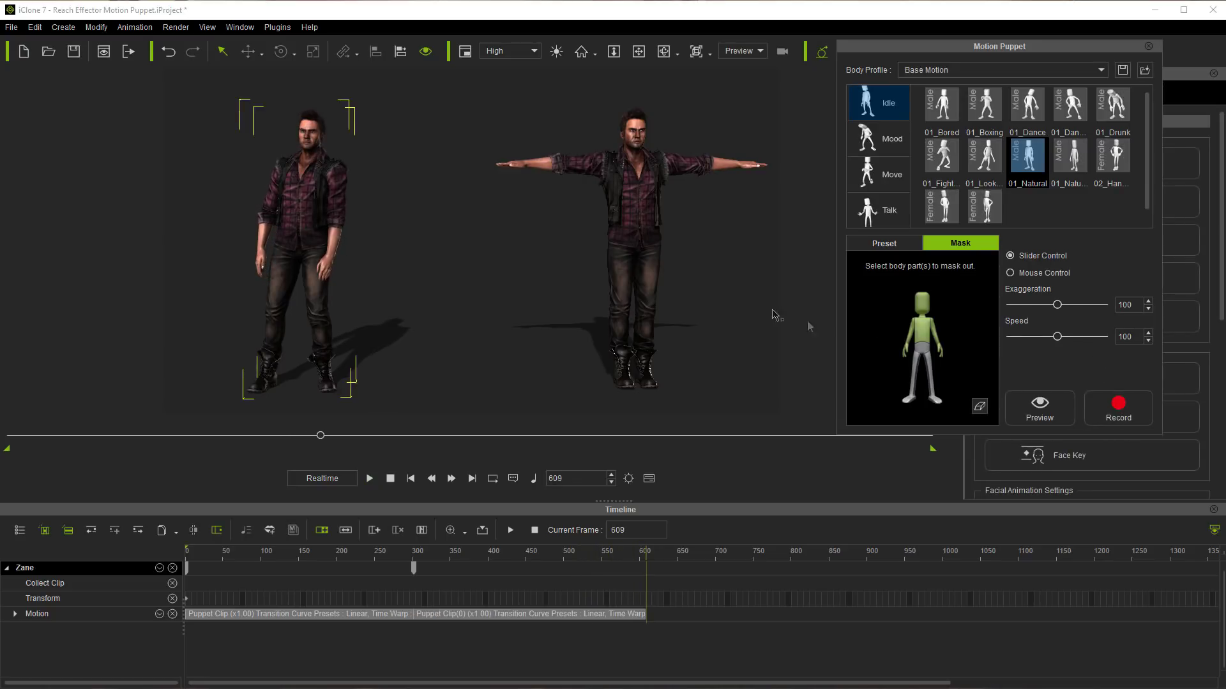
pyautogui.click(1148, 47)
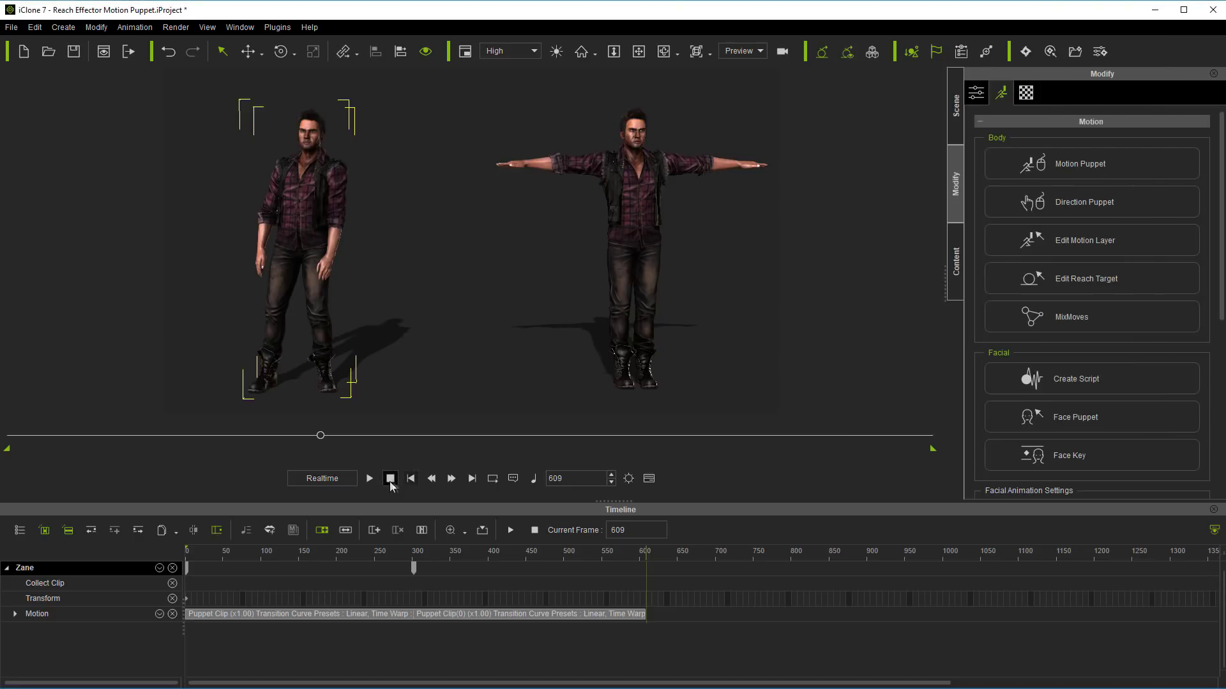
# - From frame 1, record a 01_Look puppet clip on the right character
pyautogui.click(411, 479)
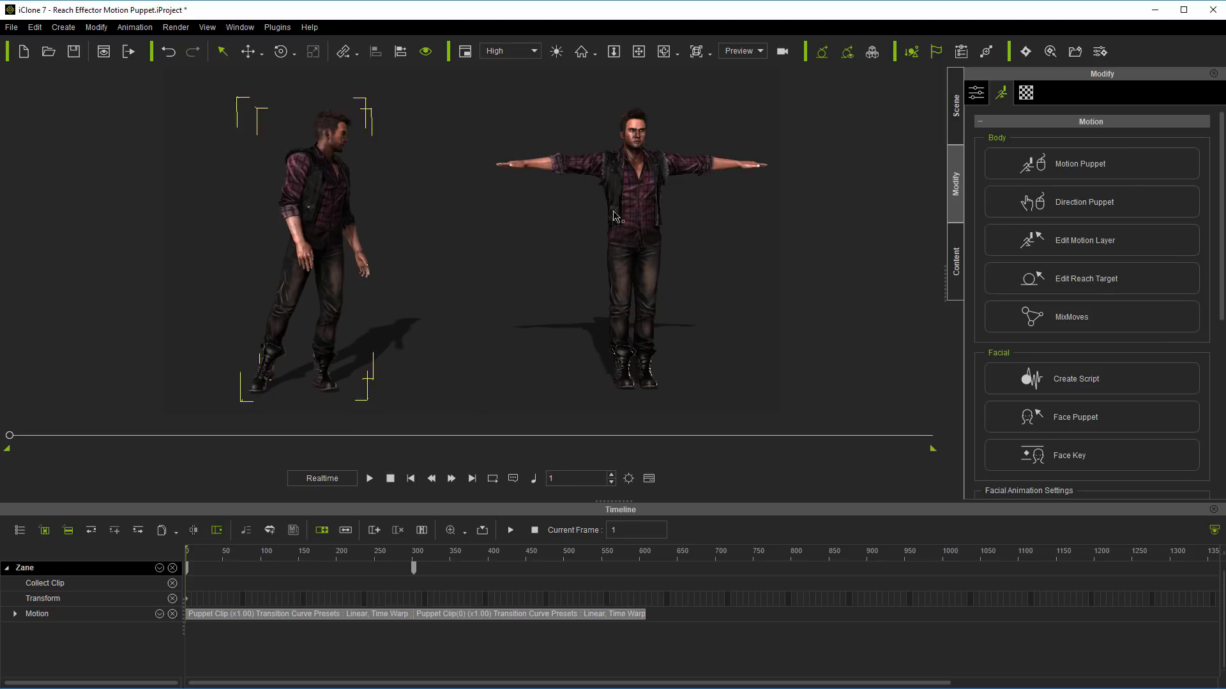
pyautogui.click(733, 171)
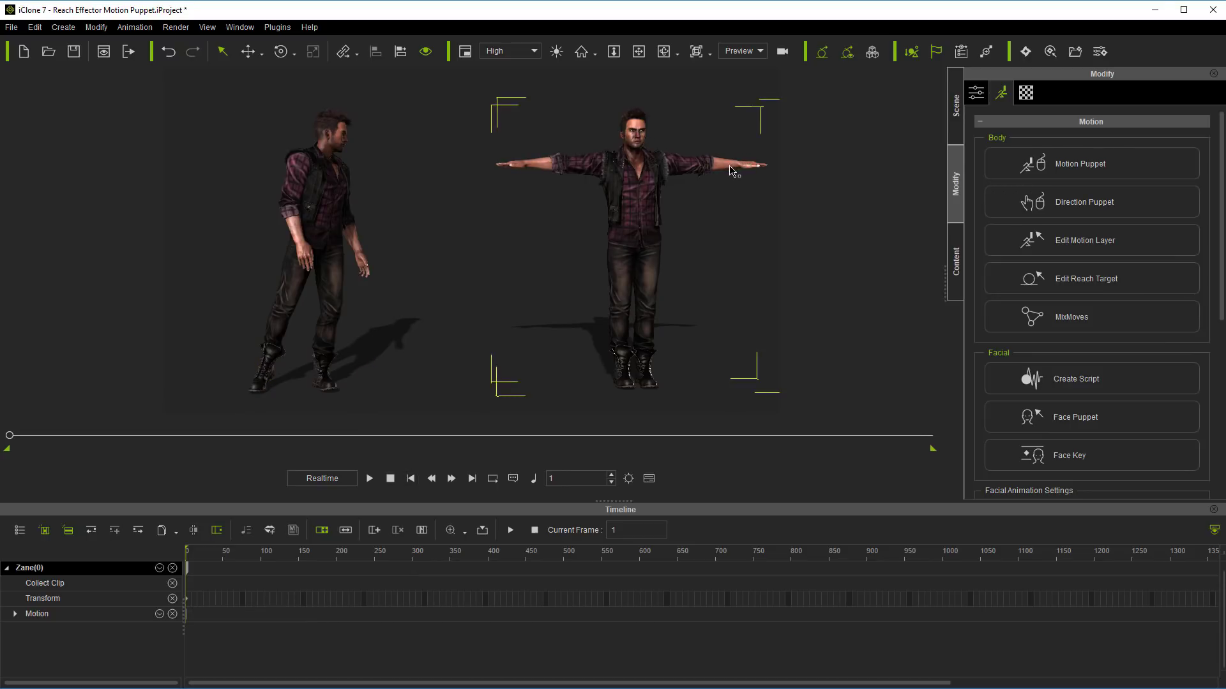
pyautogui.click(1055, 164)
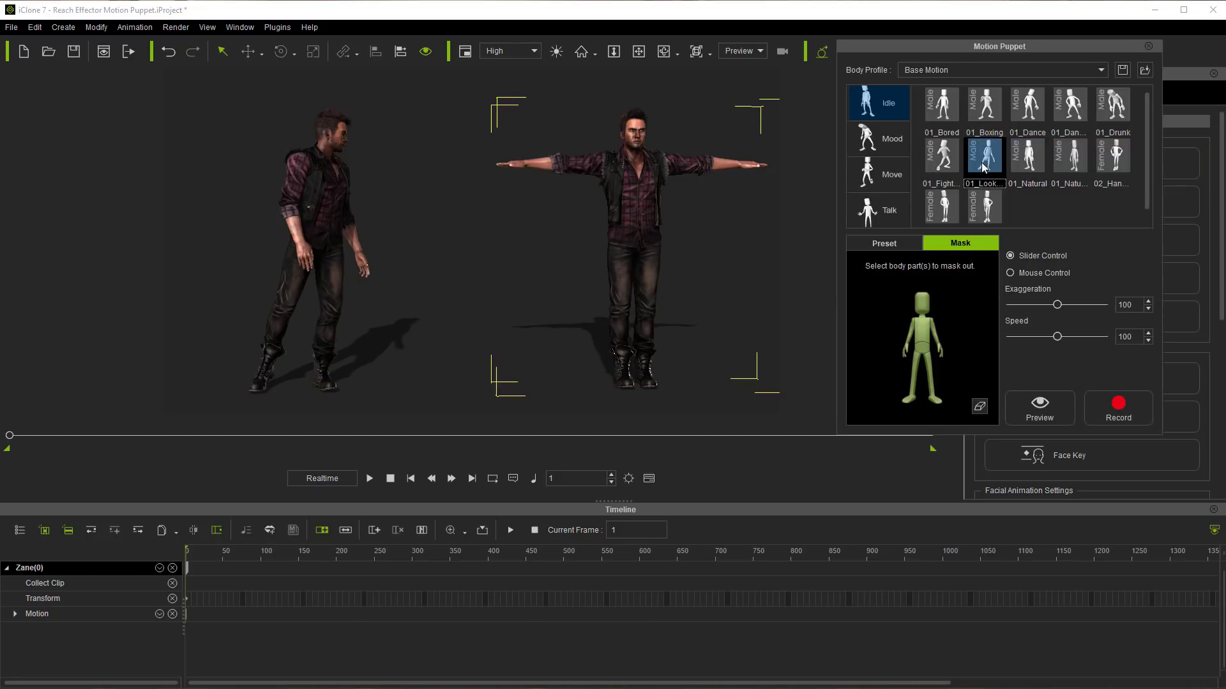
pyautogui.click(1108, 406)
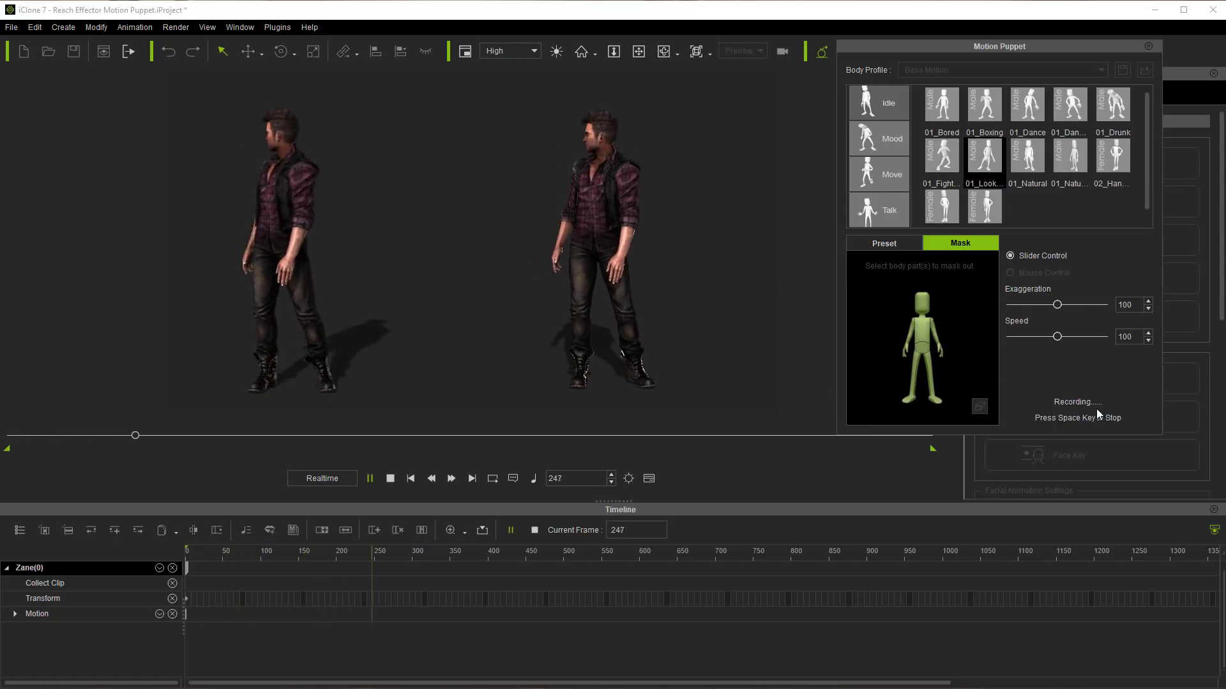
pyautogui.press('space')
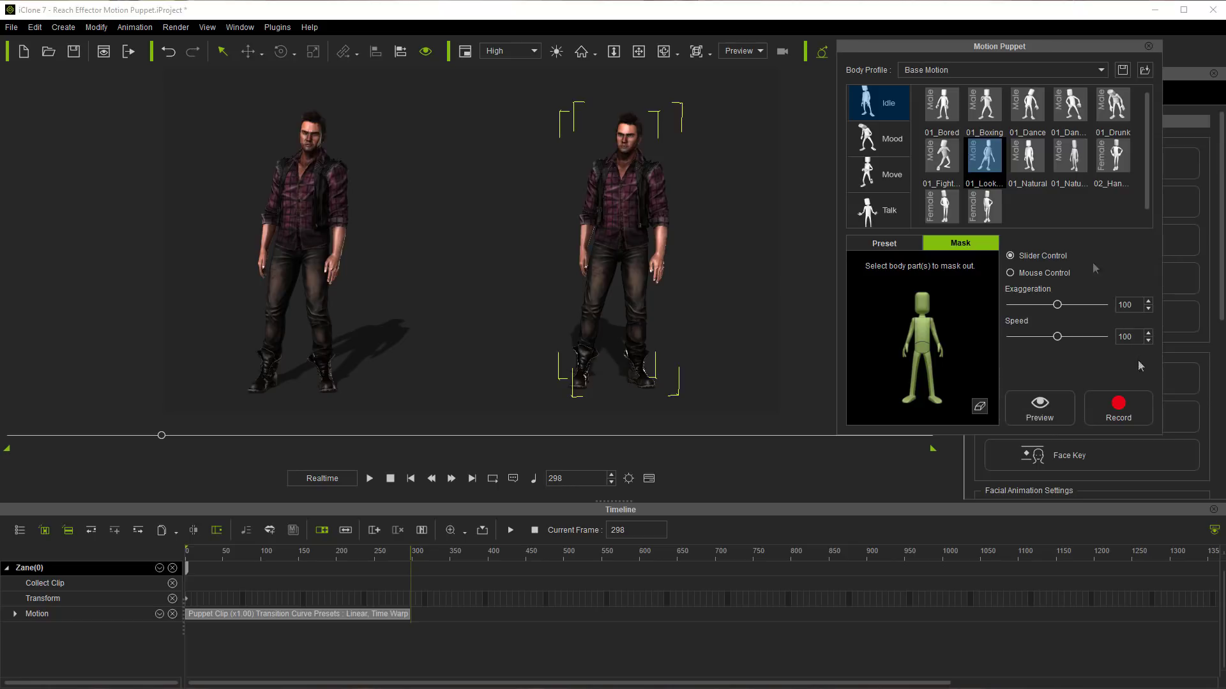
# - Record a following 01_Natural clip to about frame 635, then rewind to the start
pyautogui.click(1024, 167)
pyautogui.click(1122, 408)
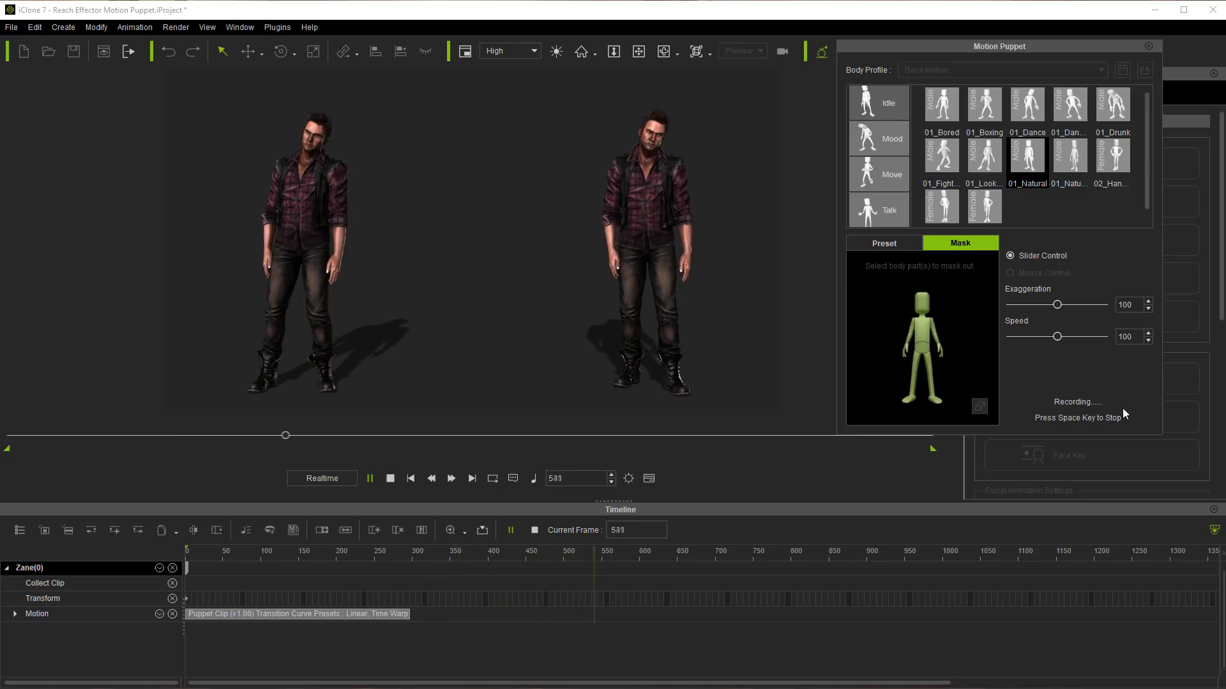
pyautogui.press('space')
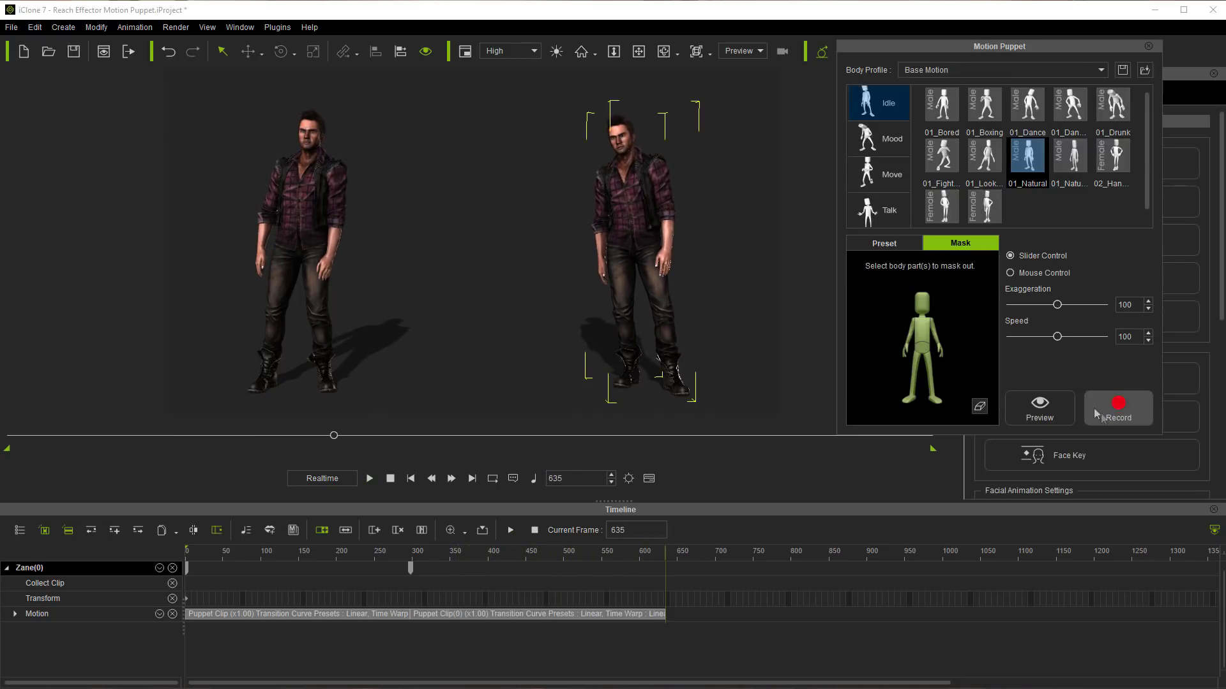
pyautogui.click(1149, 47)
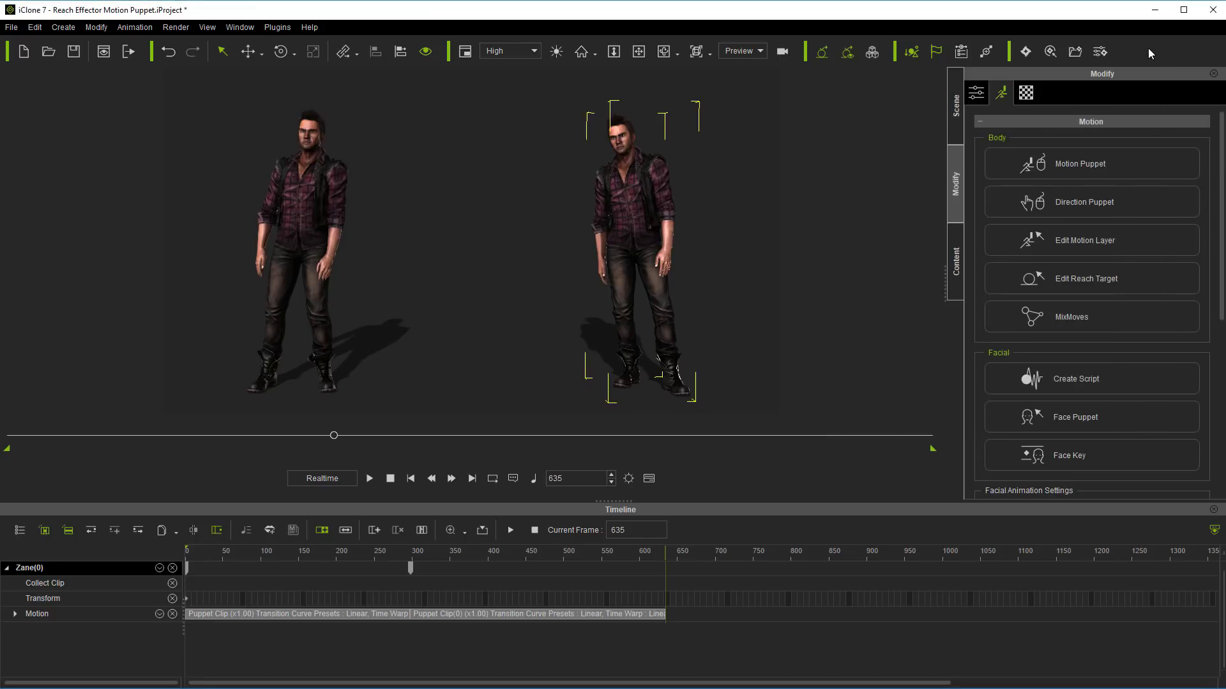
pyautogui.moveTo(335, 436); pyautogui.dragTo(19, 489)
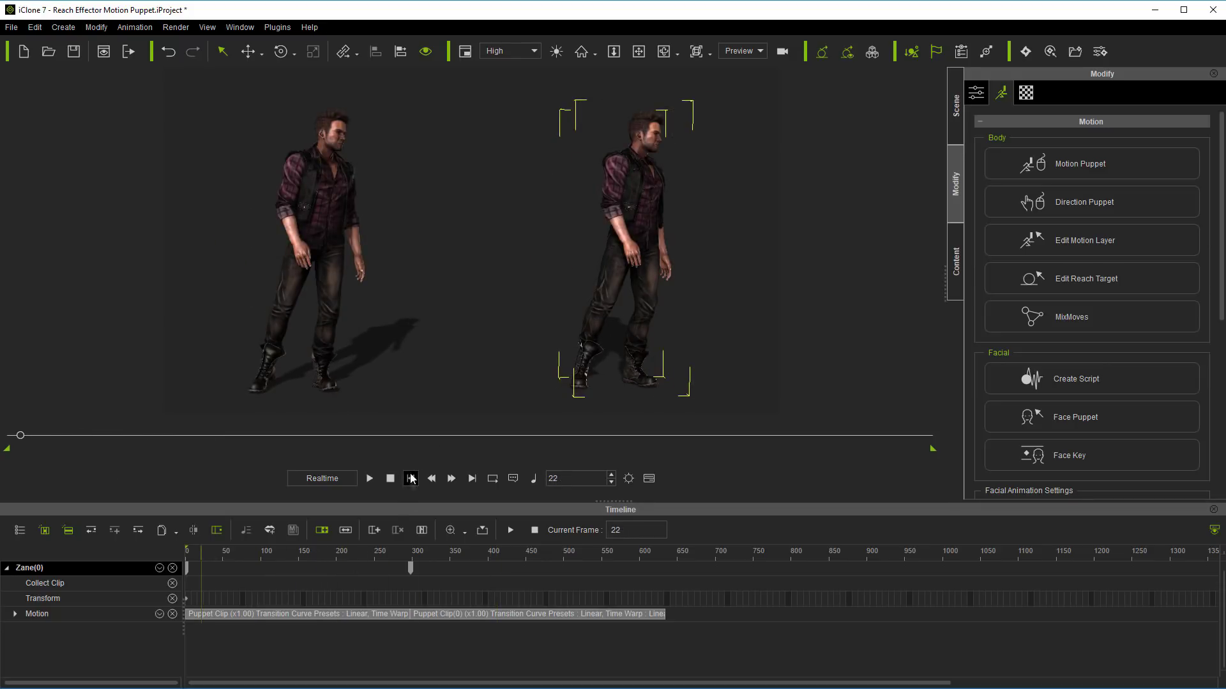
pyautogui.click(411, 479)
# - Apply reach effectors to the right character's left and right feet, then close Reach Target
pyautogui.click(1129, 282)
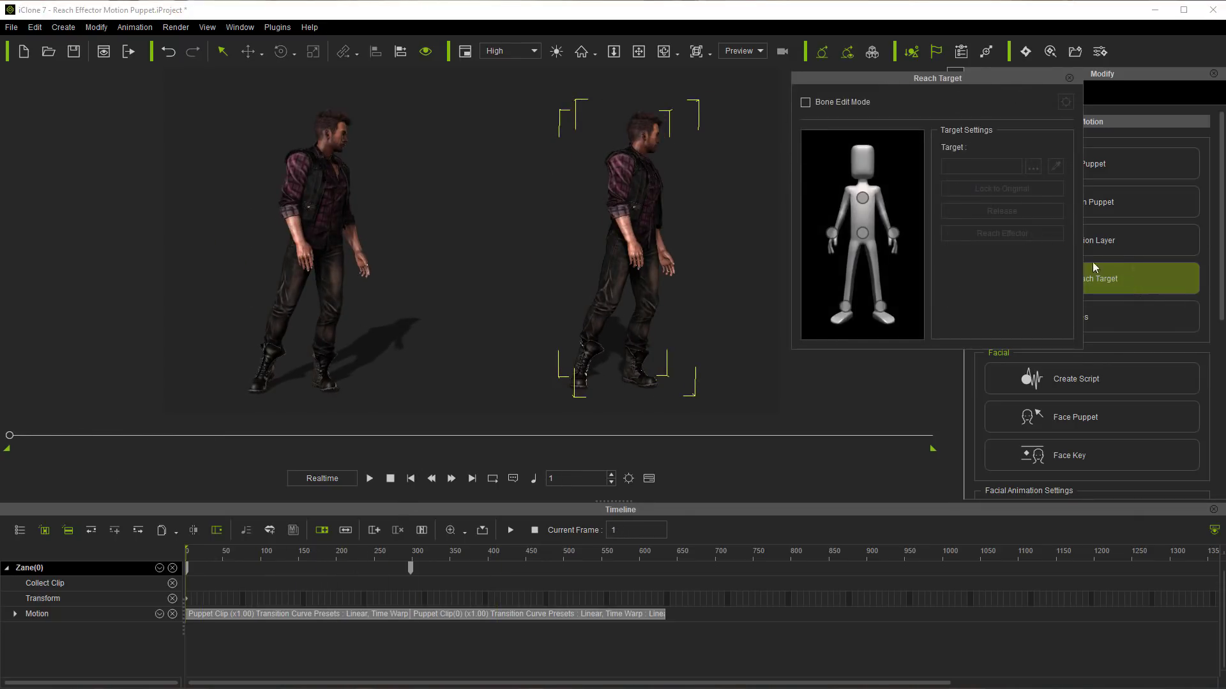
pyautogui.click(846, 308)
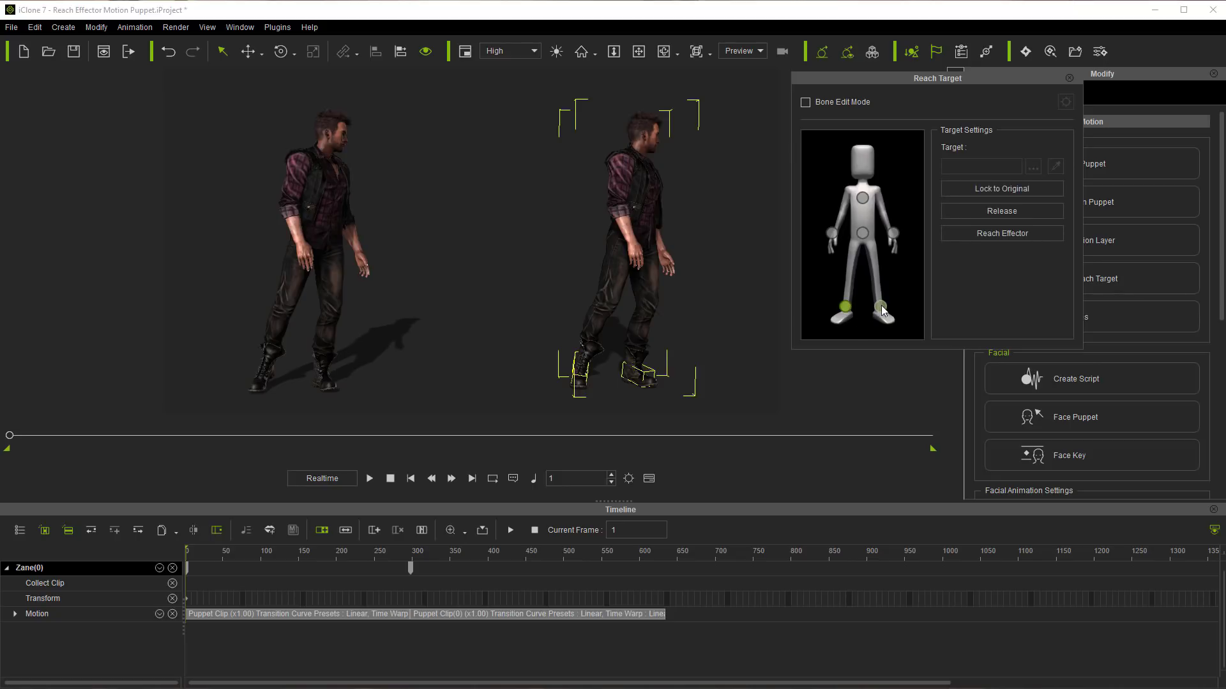
pyautogui.click(881, 305)
pyautogui.click(1030, 234)
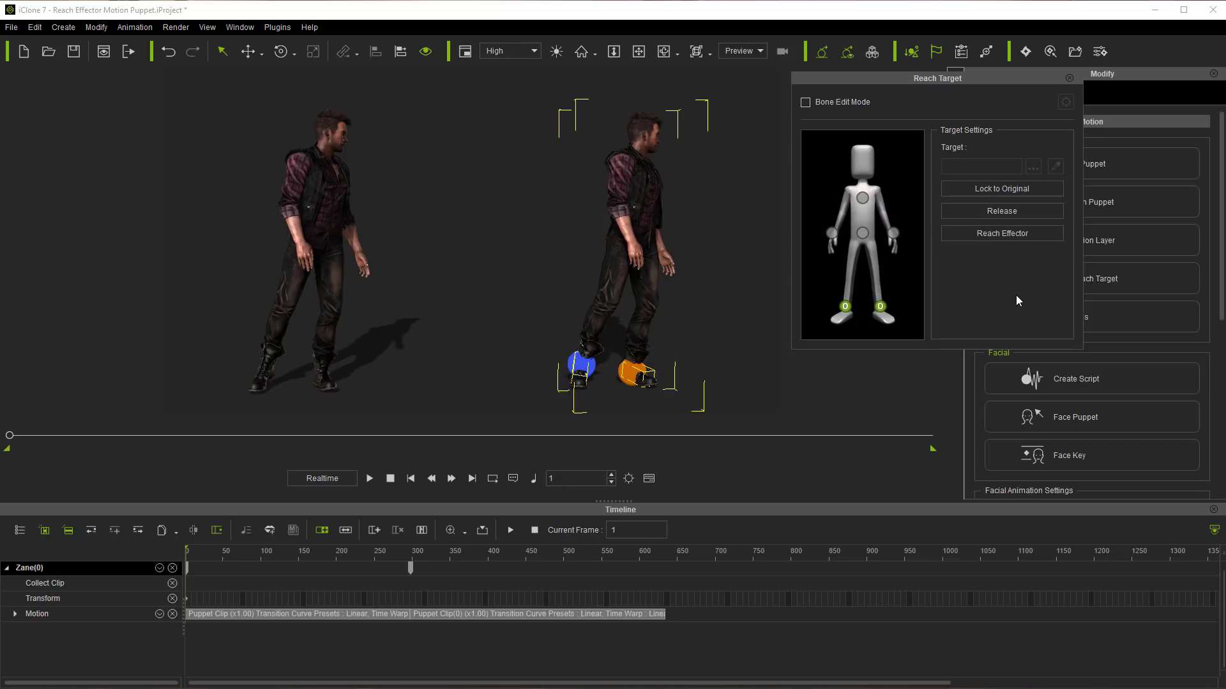
pyautogui.click(1069, 78)
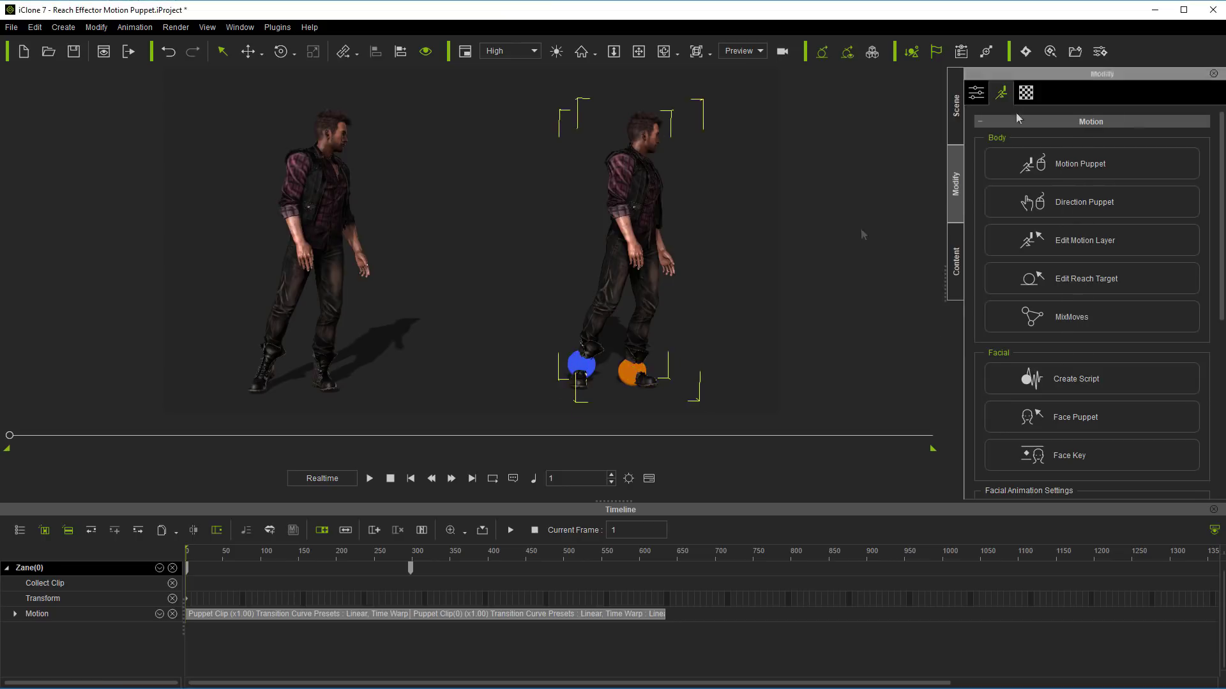
pyautogui.click(370, 478)
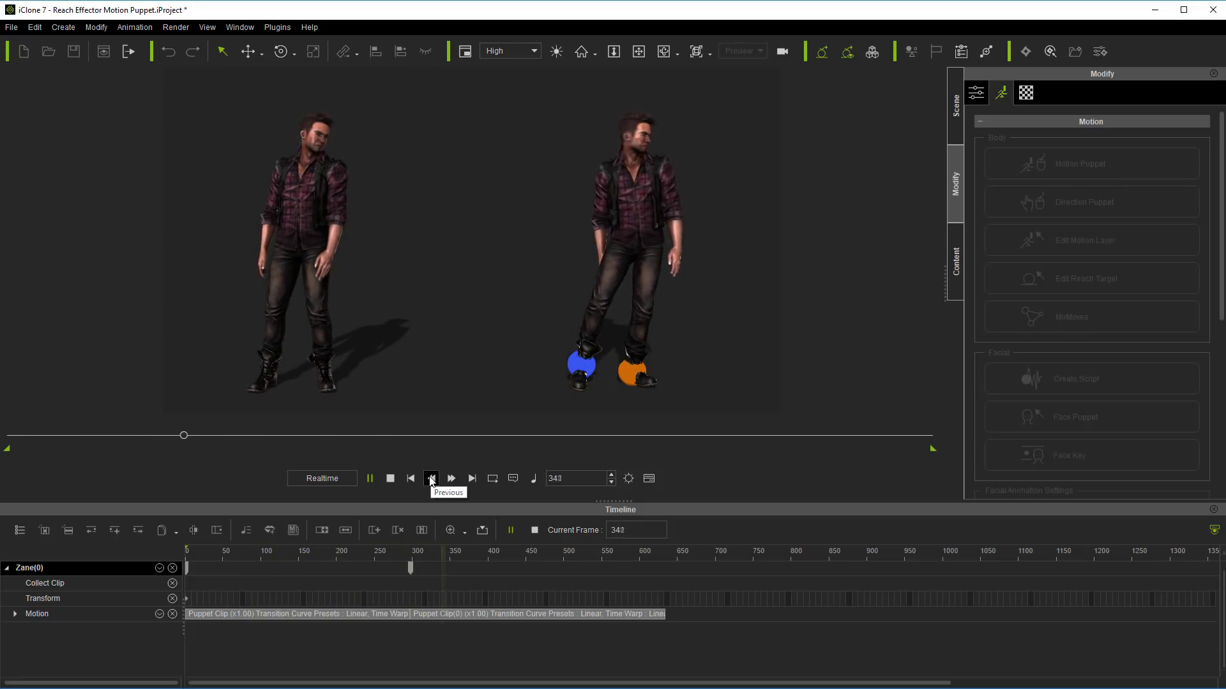
pyautogui.press('space')
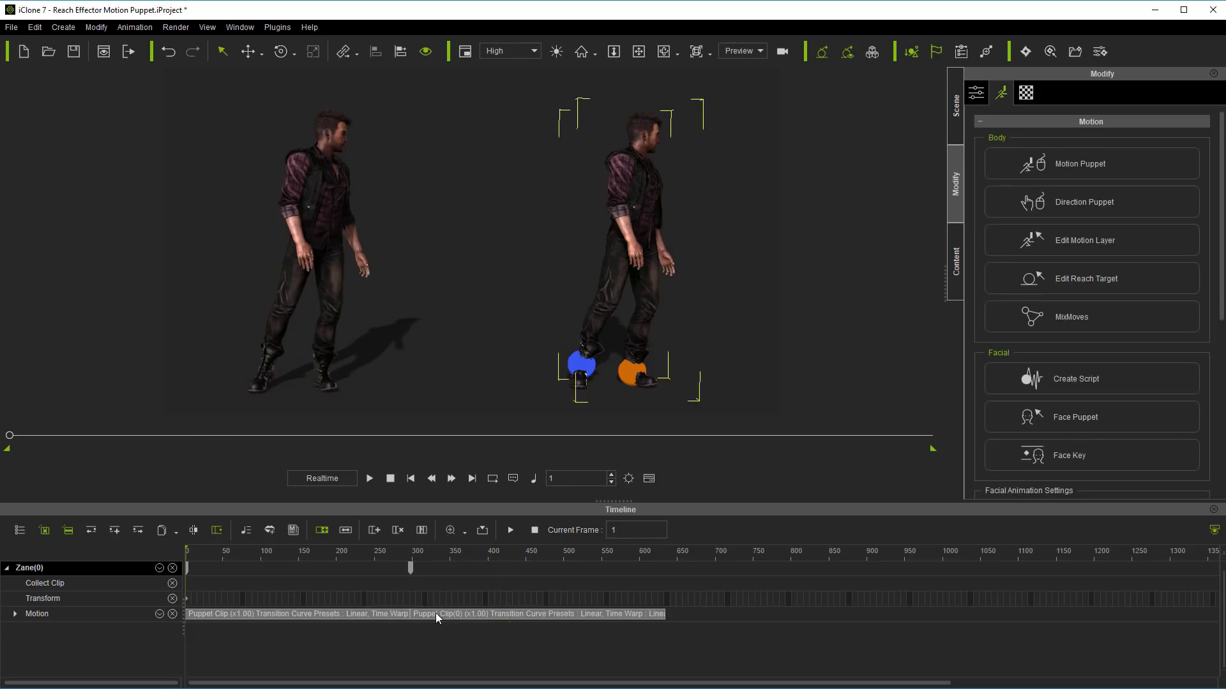
pyautogui.click(435, 615)
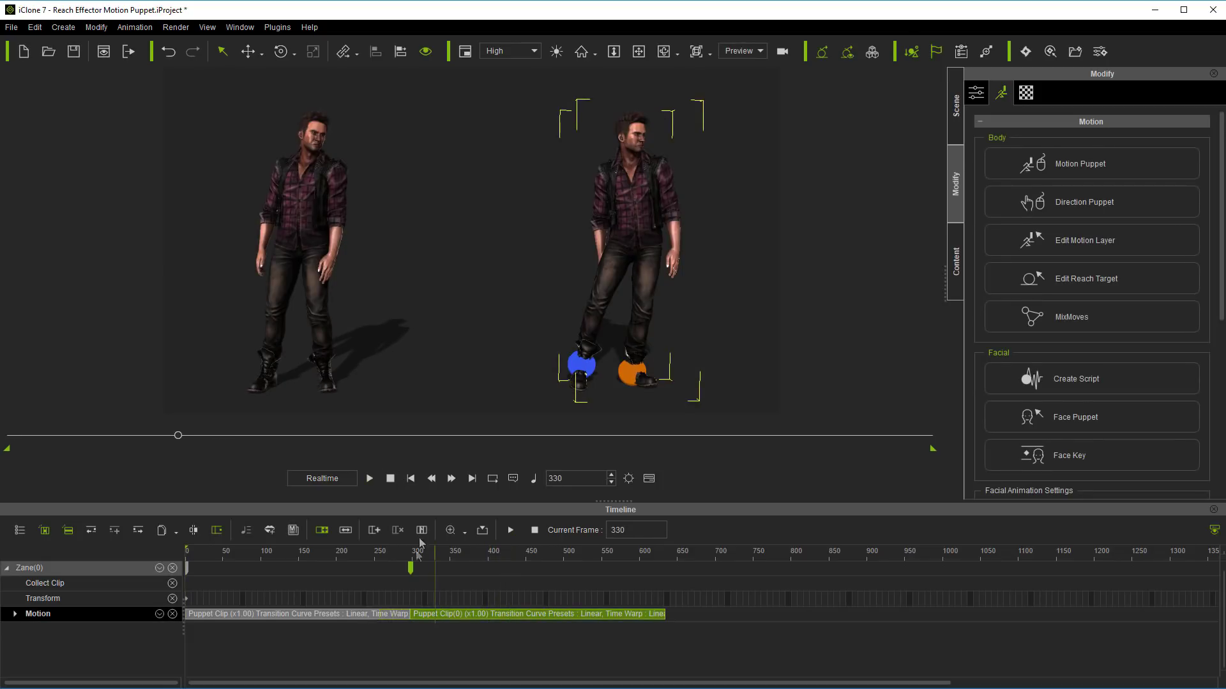
pyautogui.click(390, 479)
pyautogui.click(371, 479)
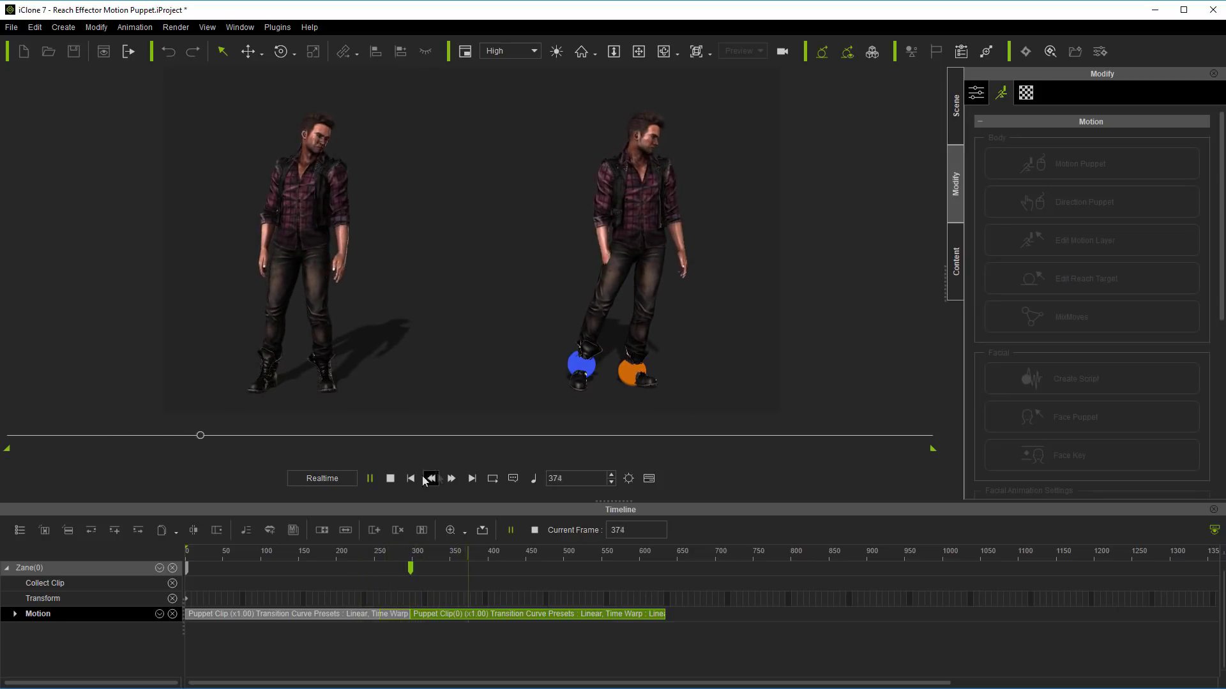
pyautogui.click(391, 479)
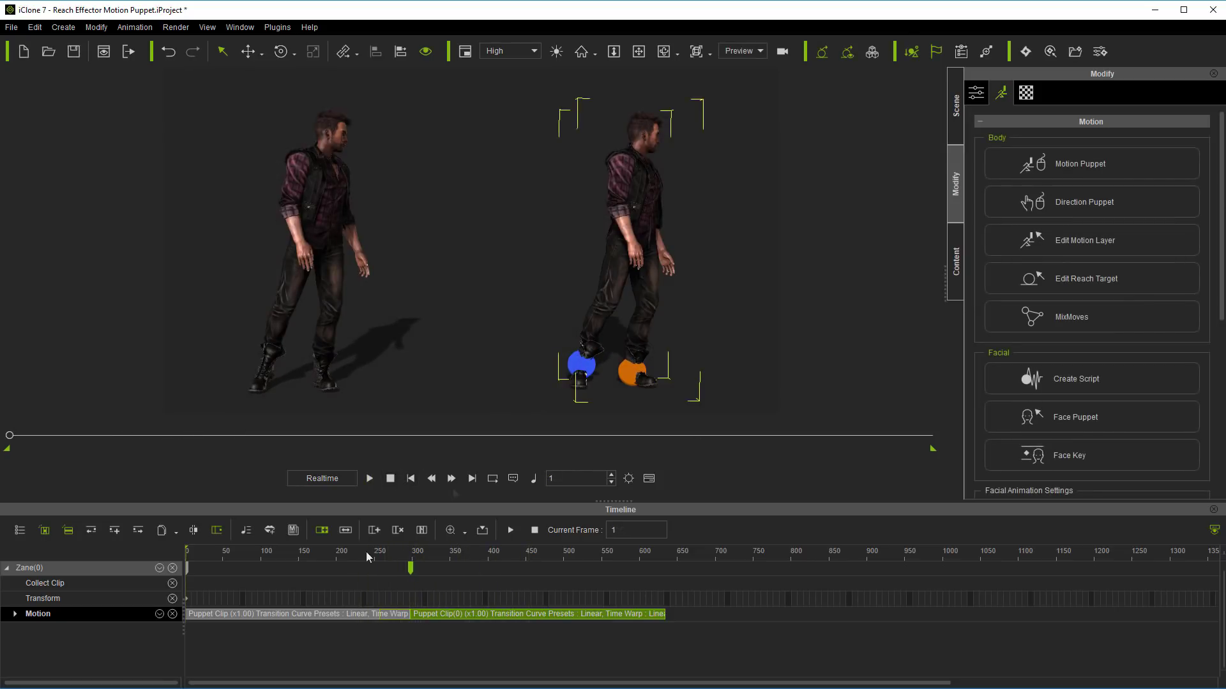
pyautogui.click(294, 615)
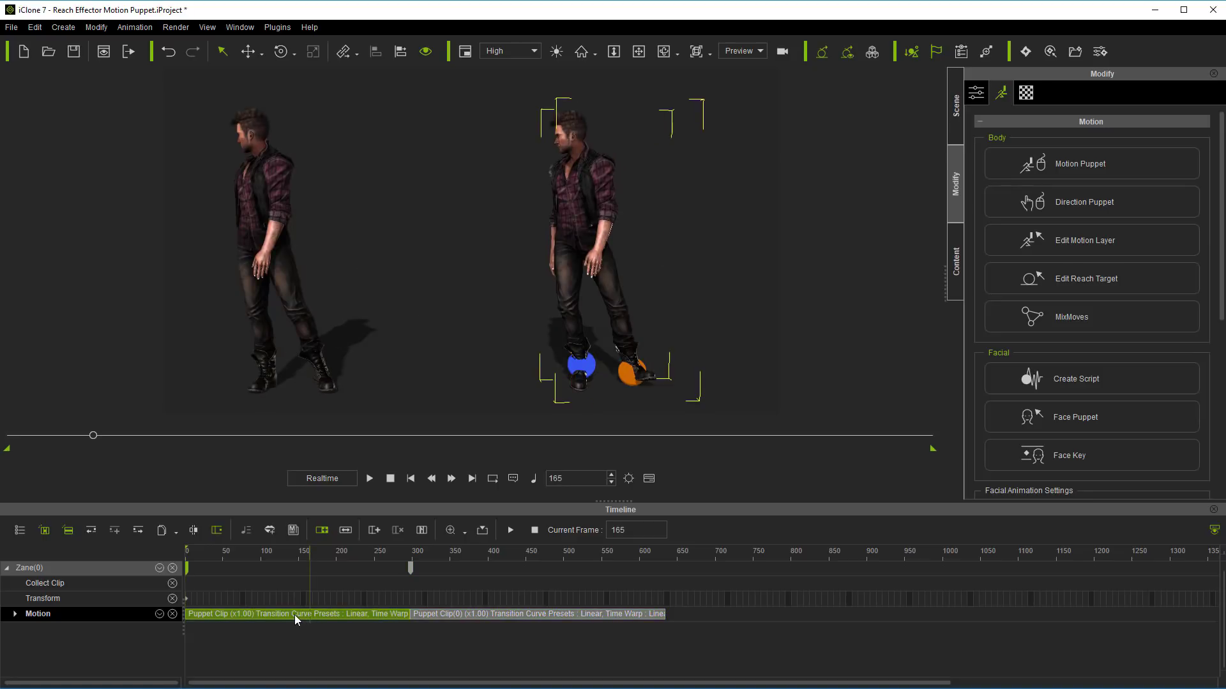
pyautogui.rightClick(295, 617)
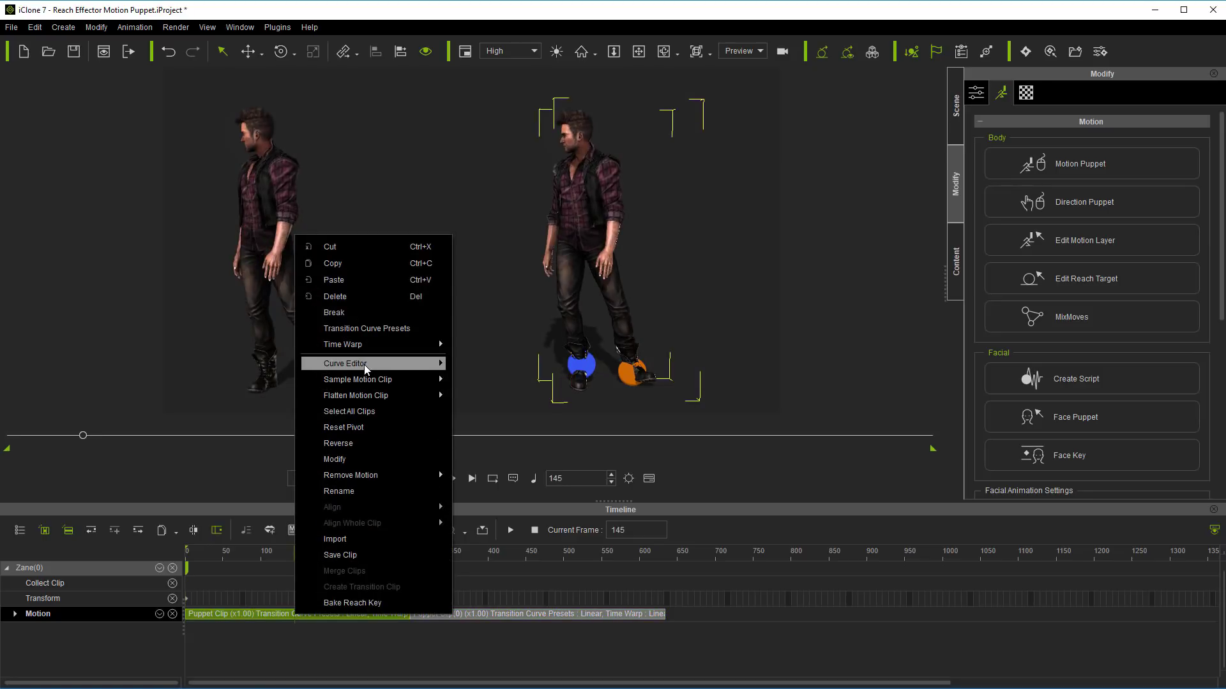
# - In the Curve Editor, sample the first Puppet Clip's LLeg and LFoot parts into keys
pyautogui.moveTo(365, 363)
pyautogui.click(498, 384)
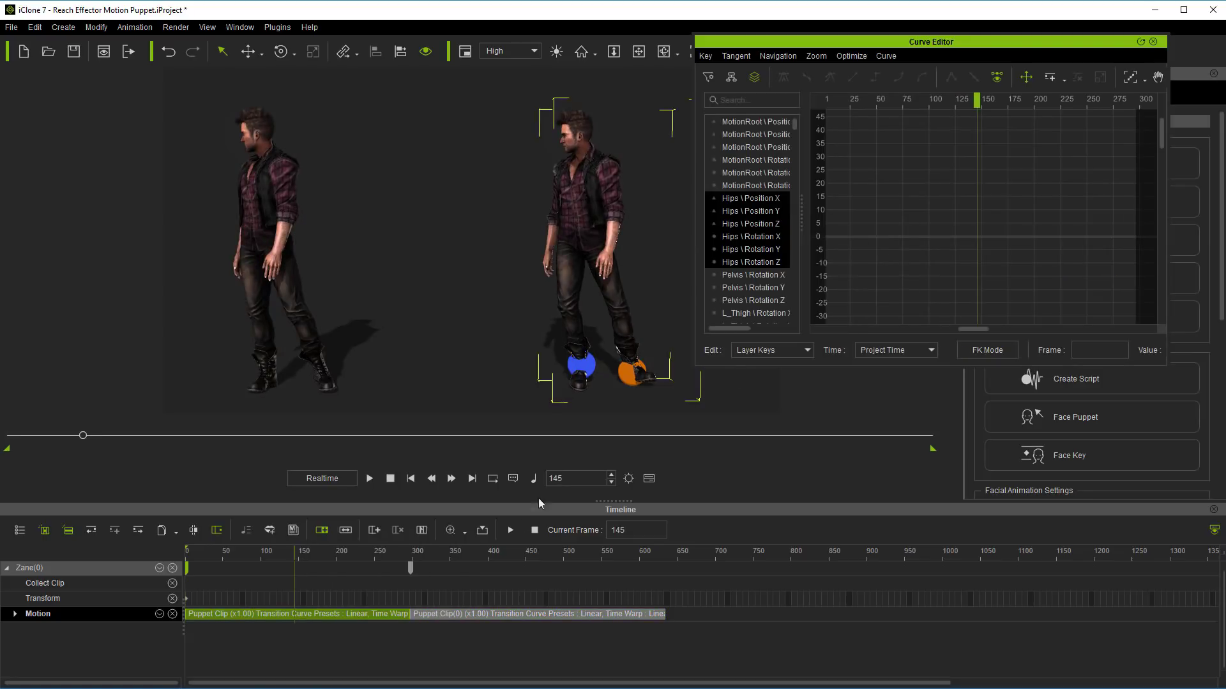
pyautogui.rightClick(293, 615)
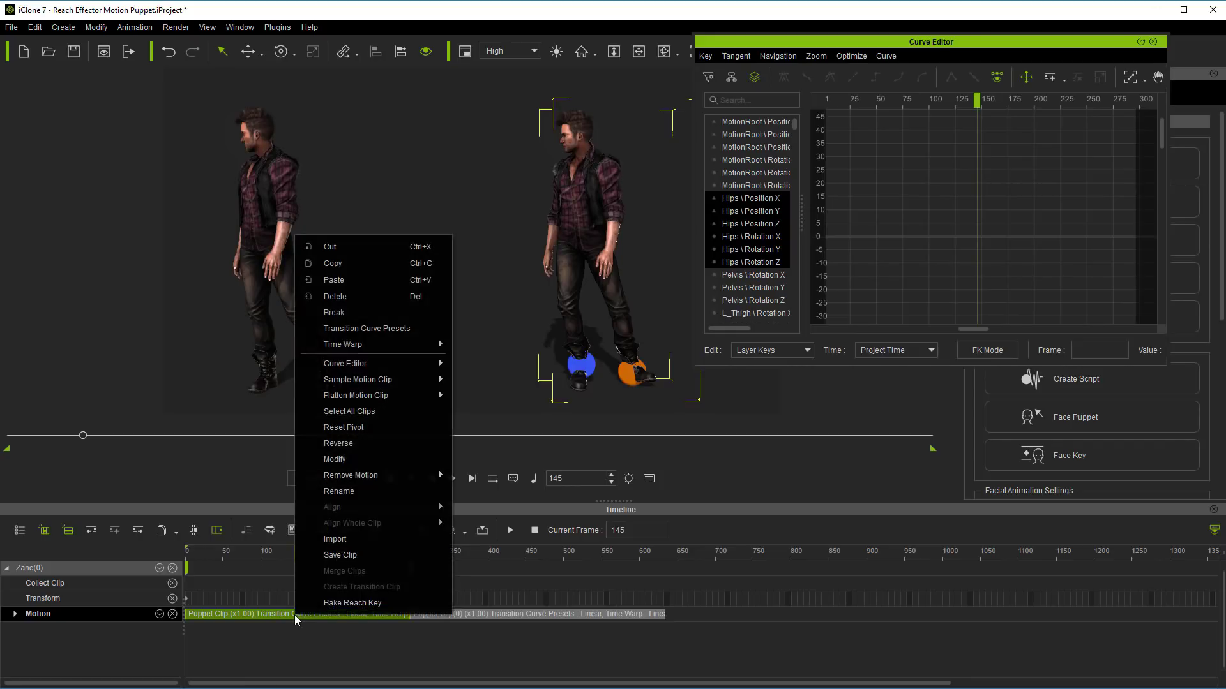
pyautogui.moveTo(378, 379)
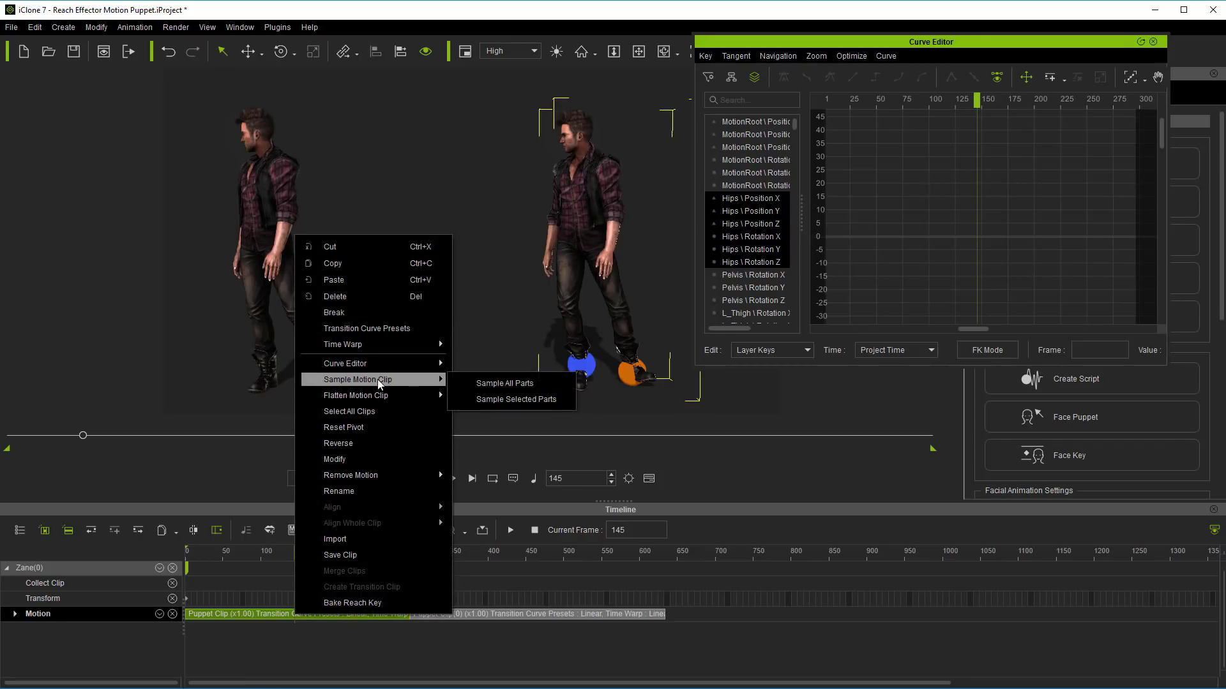
pyautogui.click(492, 396)
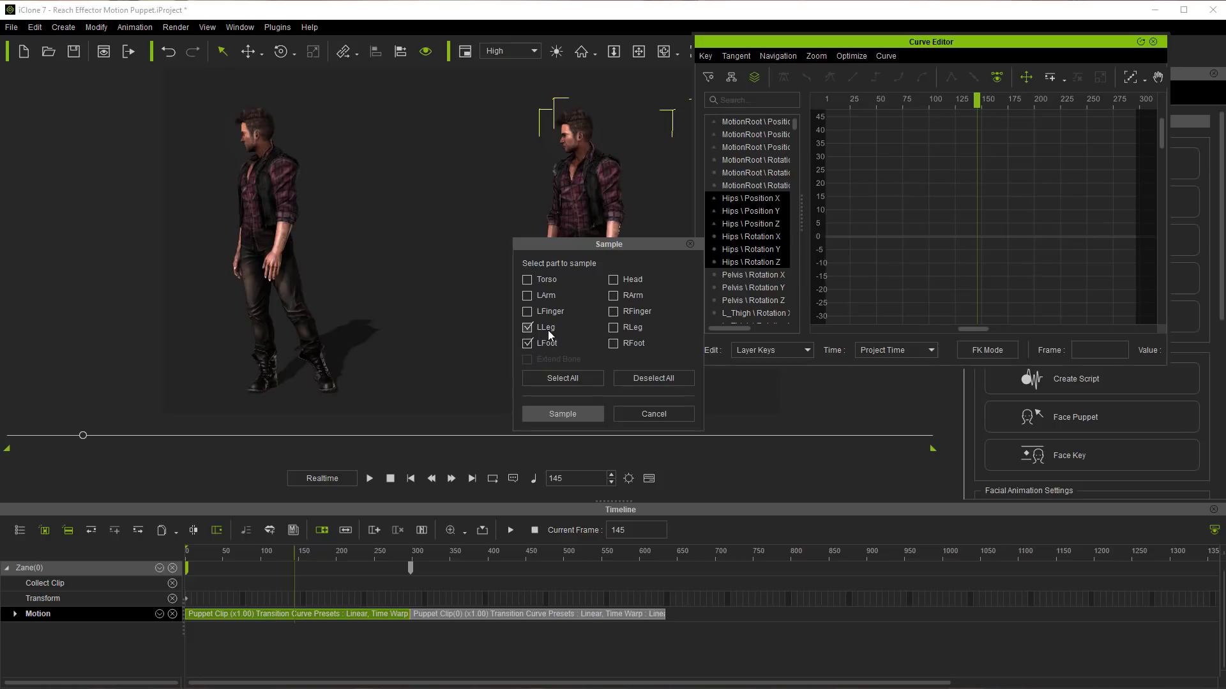
pyautogui.click(557, 413)
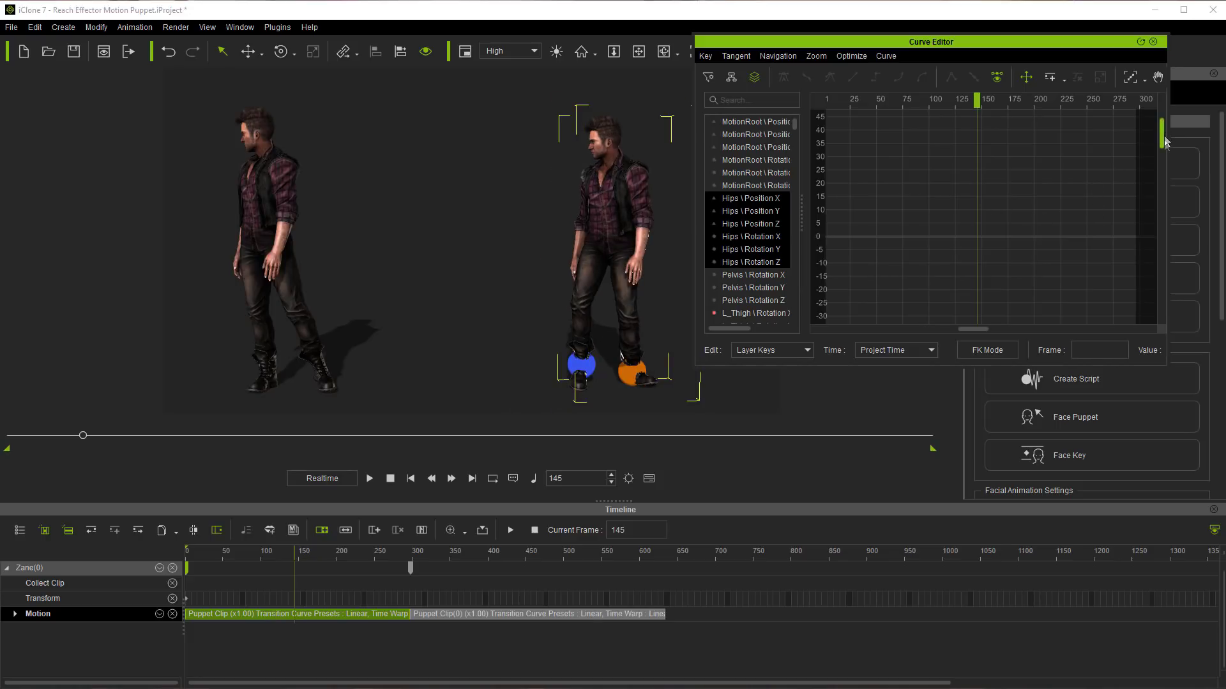
# - Fit the L_Thigh Rotation X curve, scrub the poses, and select the second Puppet Clip
pyautogui.moveTo(1165, 131); pyautogui.dragTo(1166, 155)
pyautogui.click(756, 313)
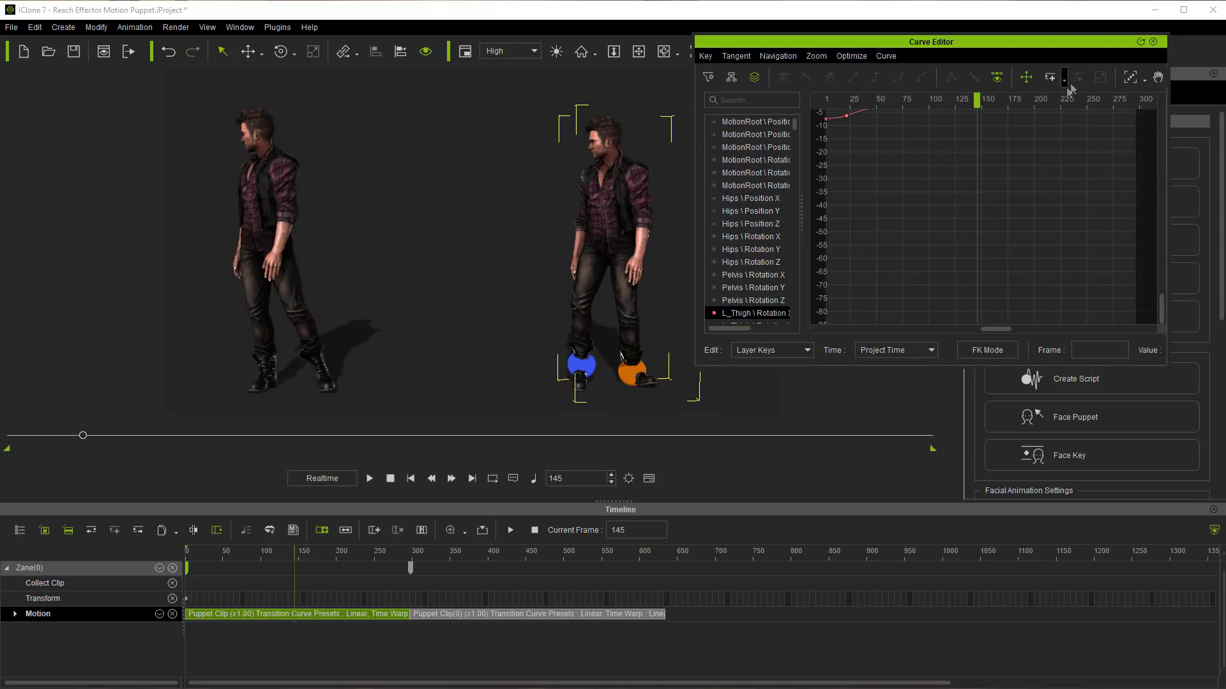
pyautogui.click(1130, 77)
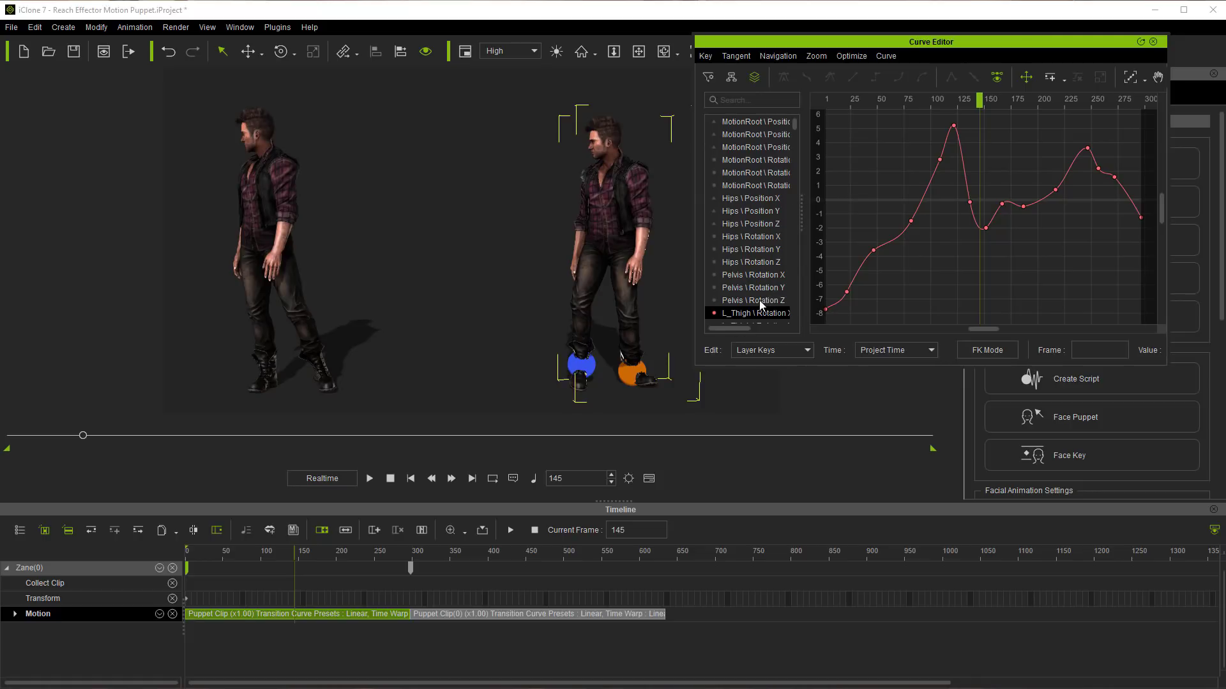
pyautogui.click(533, 478)
pyautogui.moveTo(83, 442); pyautogui.dragTo(45, 510)
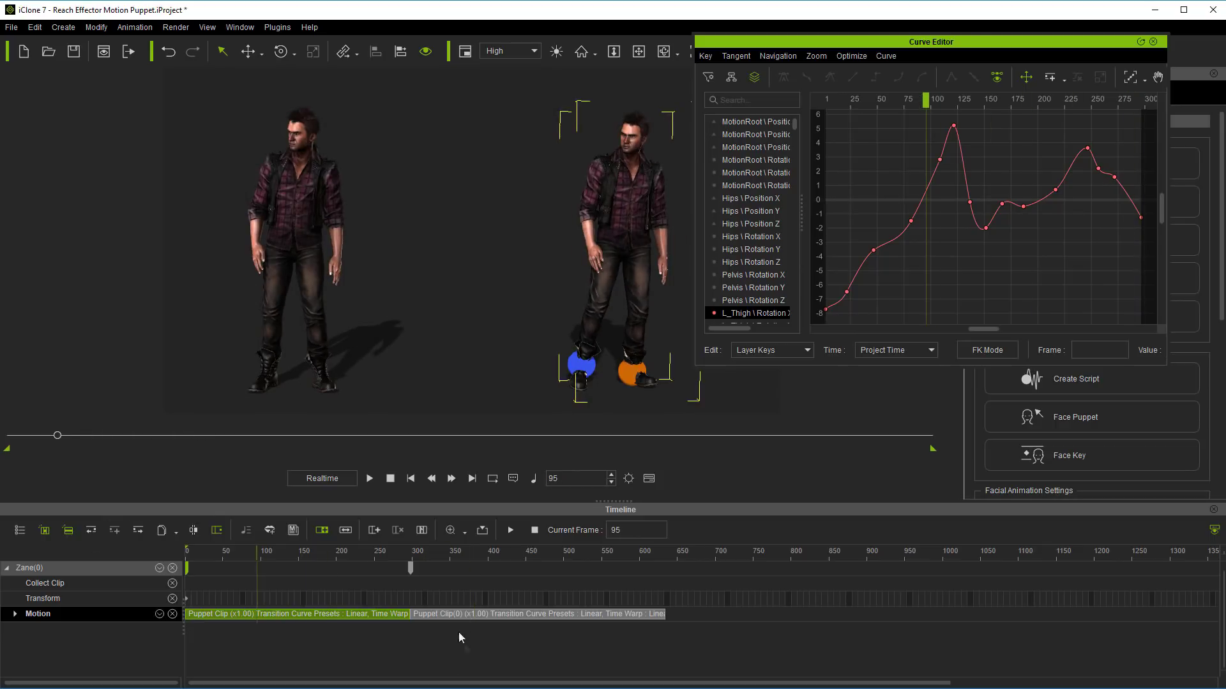
pyautogui.click(455, 616)
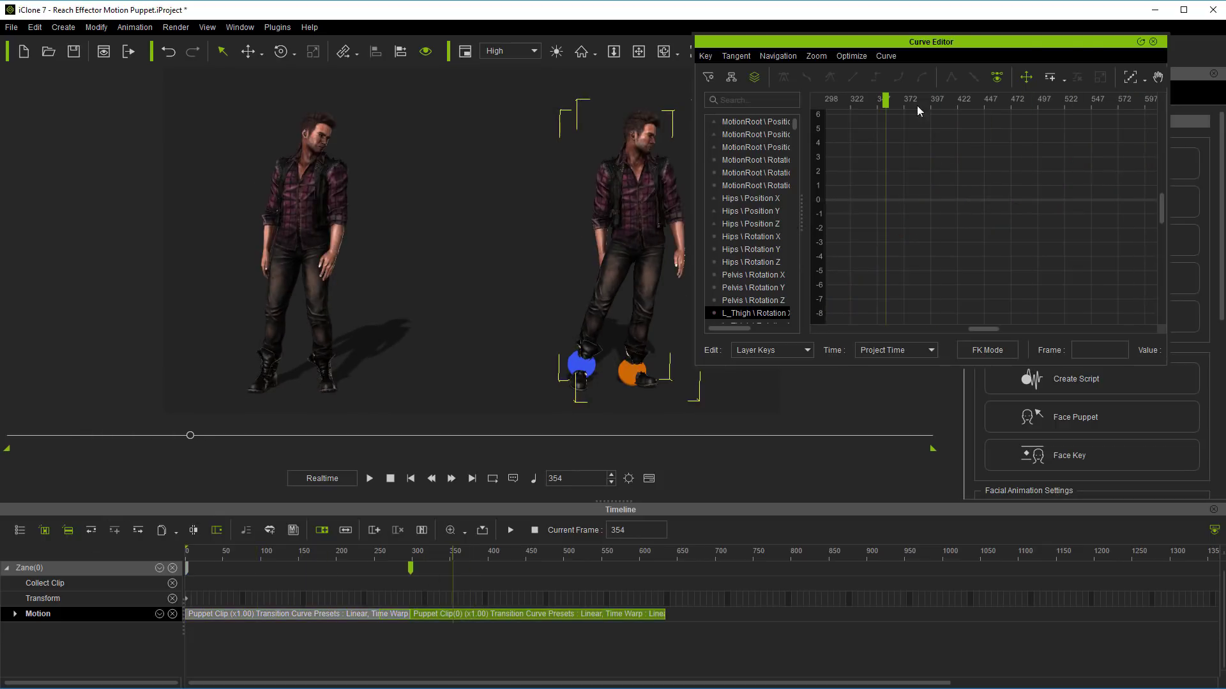
# - Close the Curve Editor and play both characters' animation from frame 1, then stop
pyautogui.click(1153, 41)
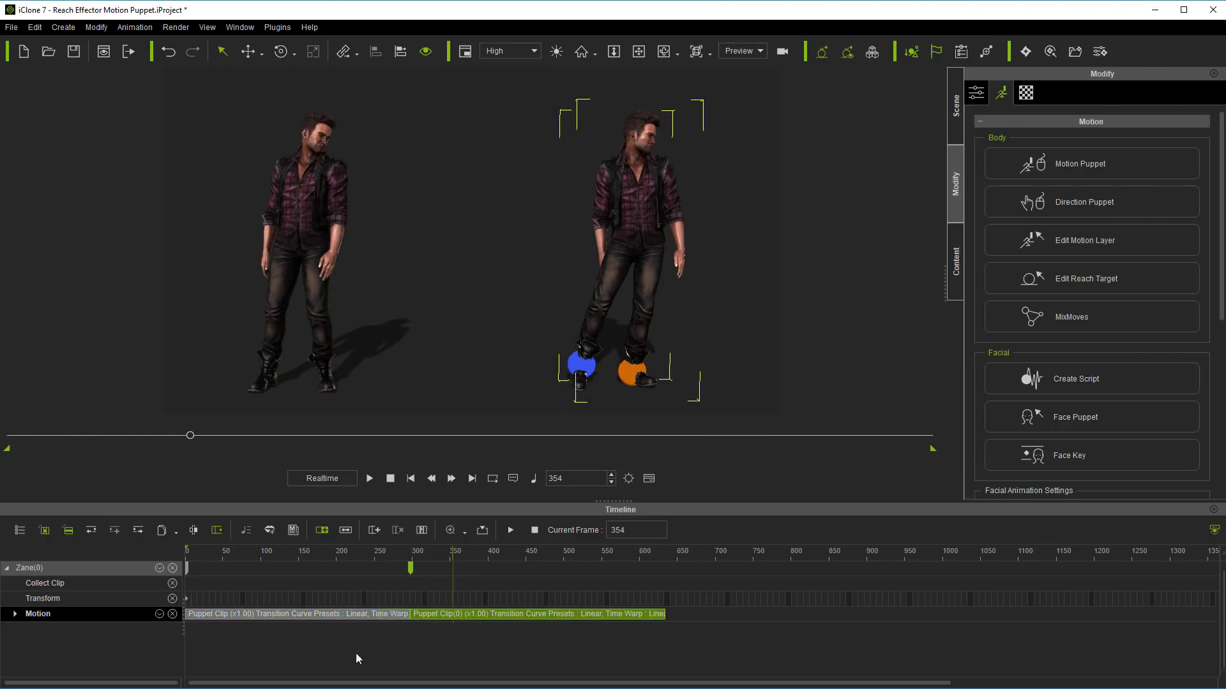
pyautogui.click(429, 614)
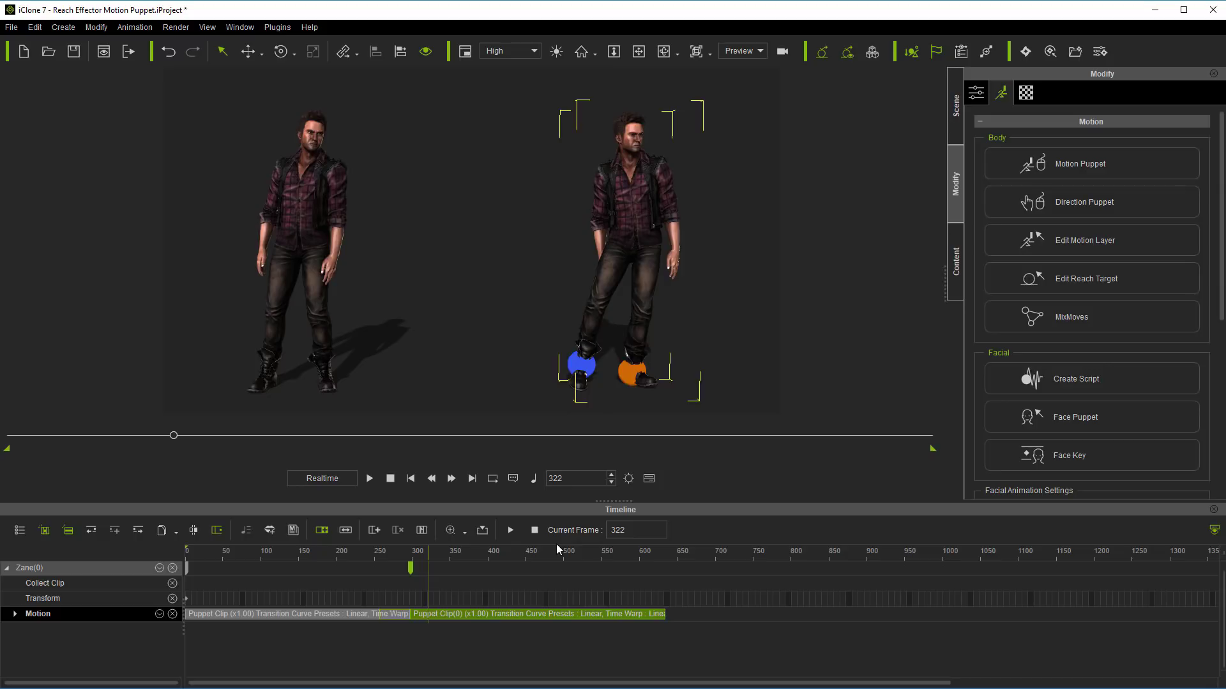
pyautogui.click(411, 479)
pyautogui.press('space')
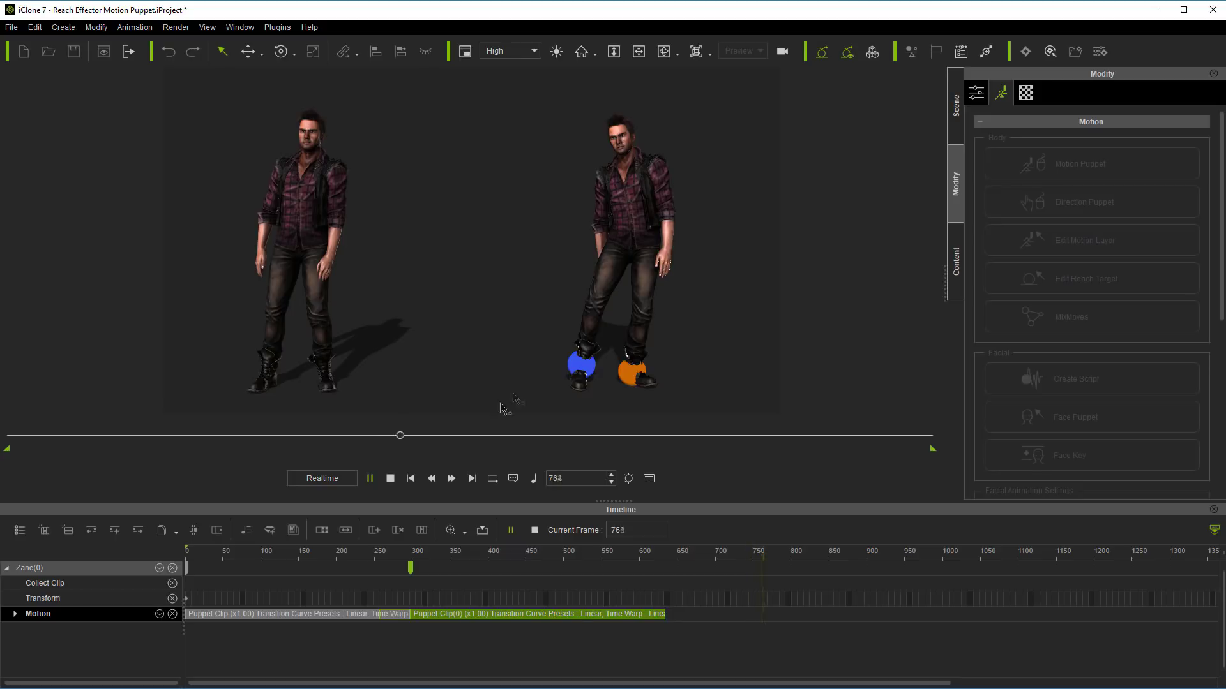
pyautogui.click(390, 478)
pyautogui.click(582, 381)
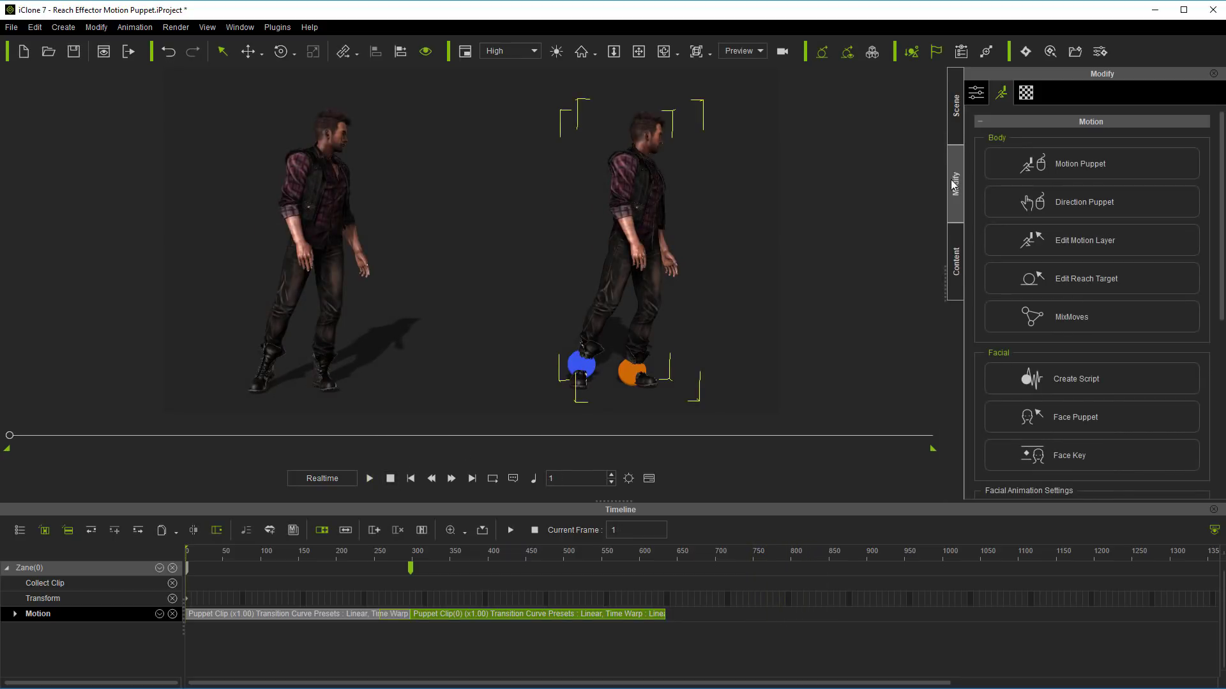
# - In the Scene tree, expand Zane(0) > Reach_Dummy and select Dummy_R_Foot and Dummy_L_Foot
pyautogui.click(956, 132)
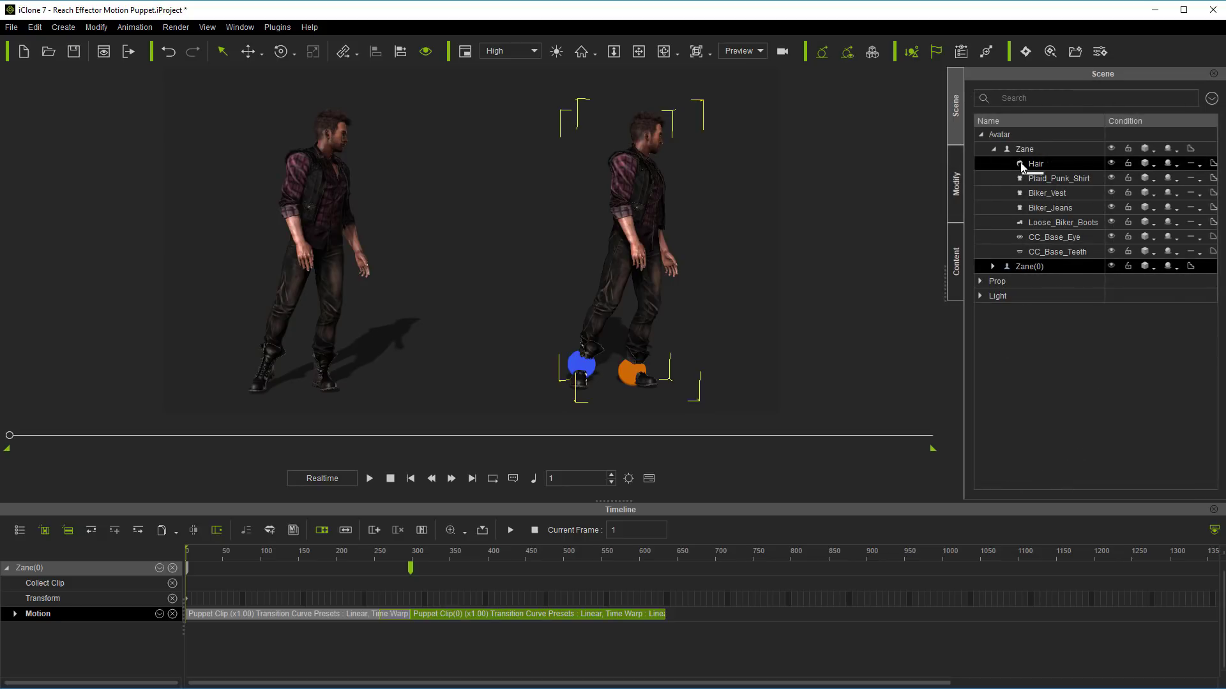
pyautogui.click(992, 266)
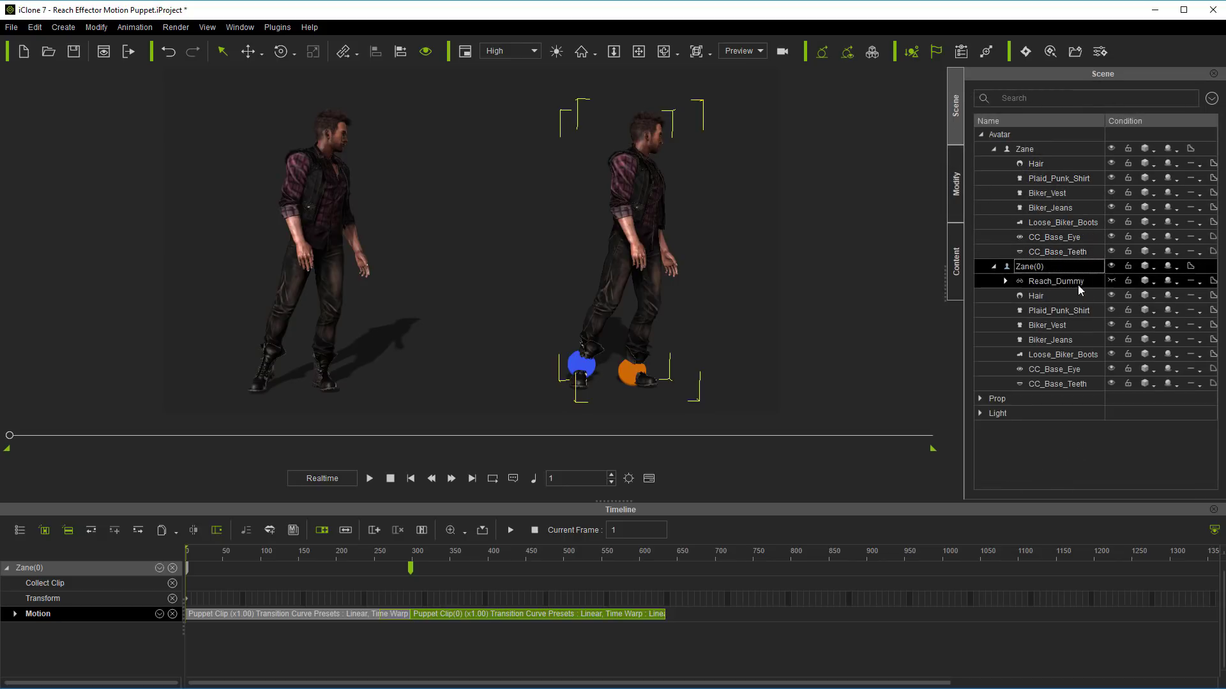
pyautogui.click(1006, 282)
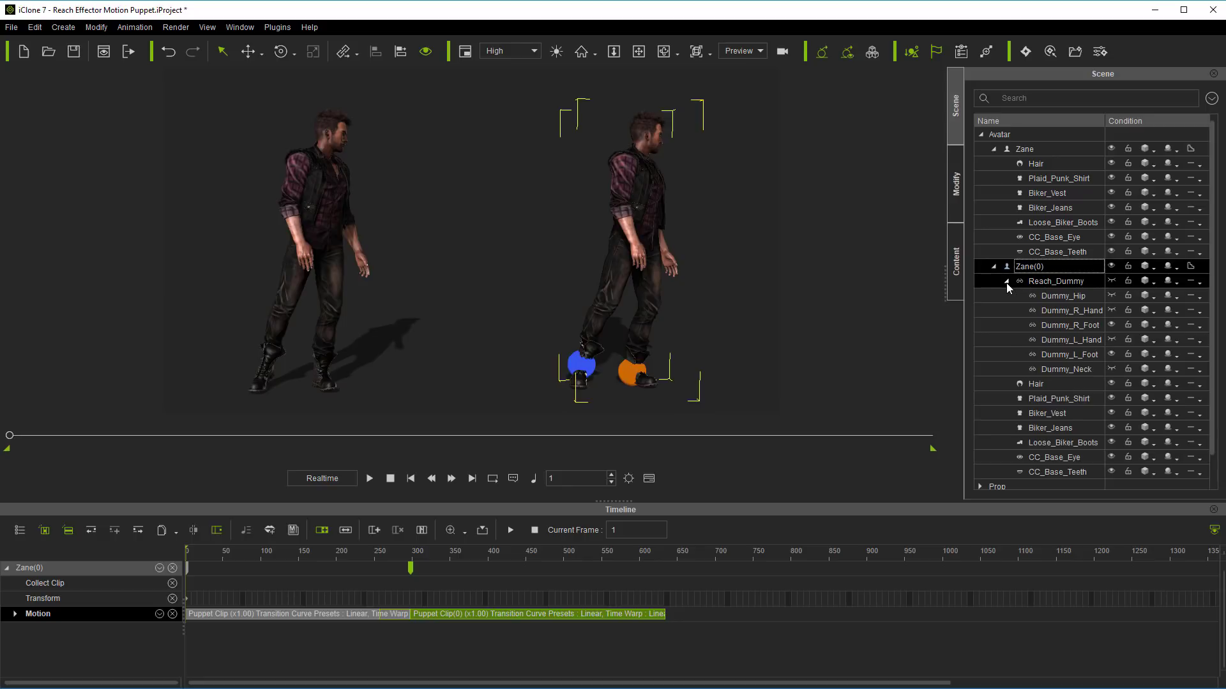
pyautogui.click(1112, 328)
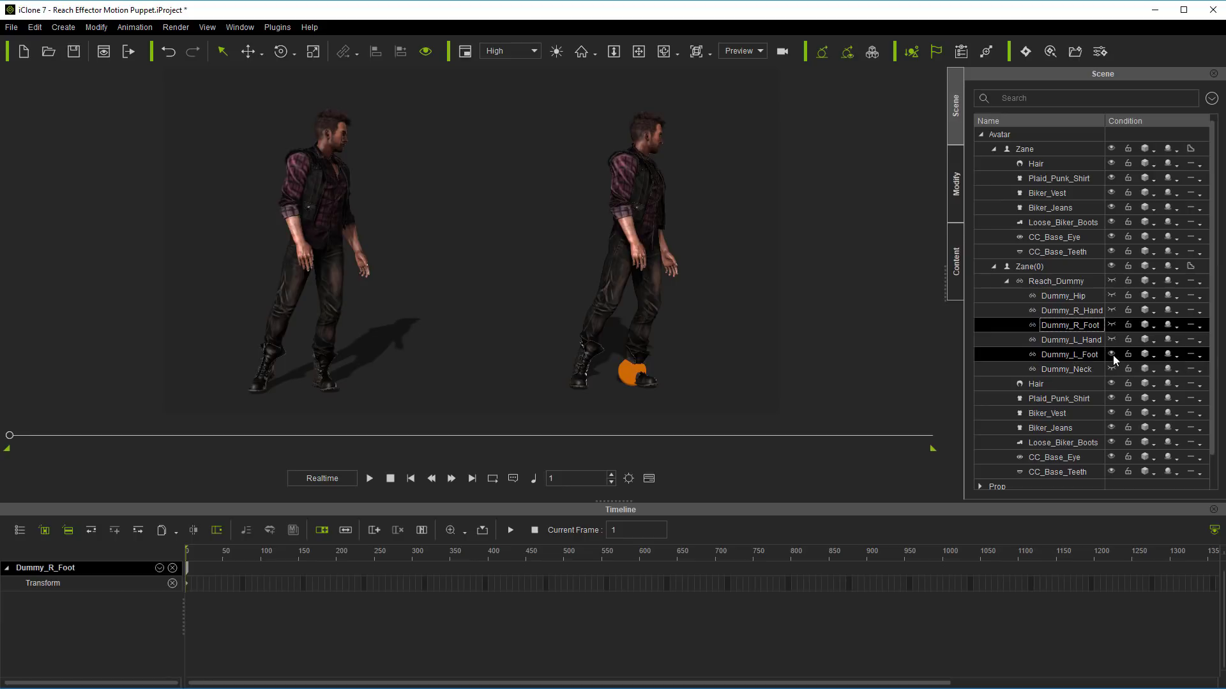
pyautogui.click(1113, 355)
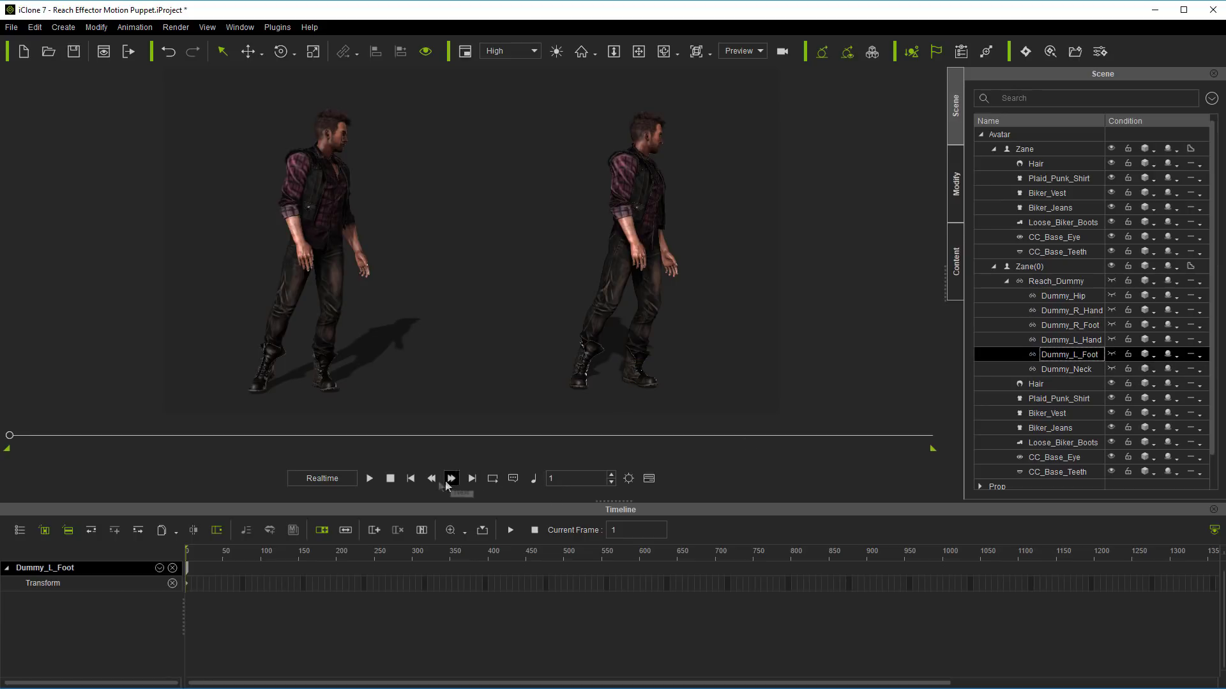
# - Replay the animation and stop it back at frame 1
pyautogui.click(419, 477)
pyautogui.click(372, 477)
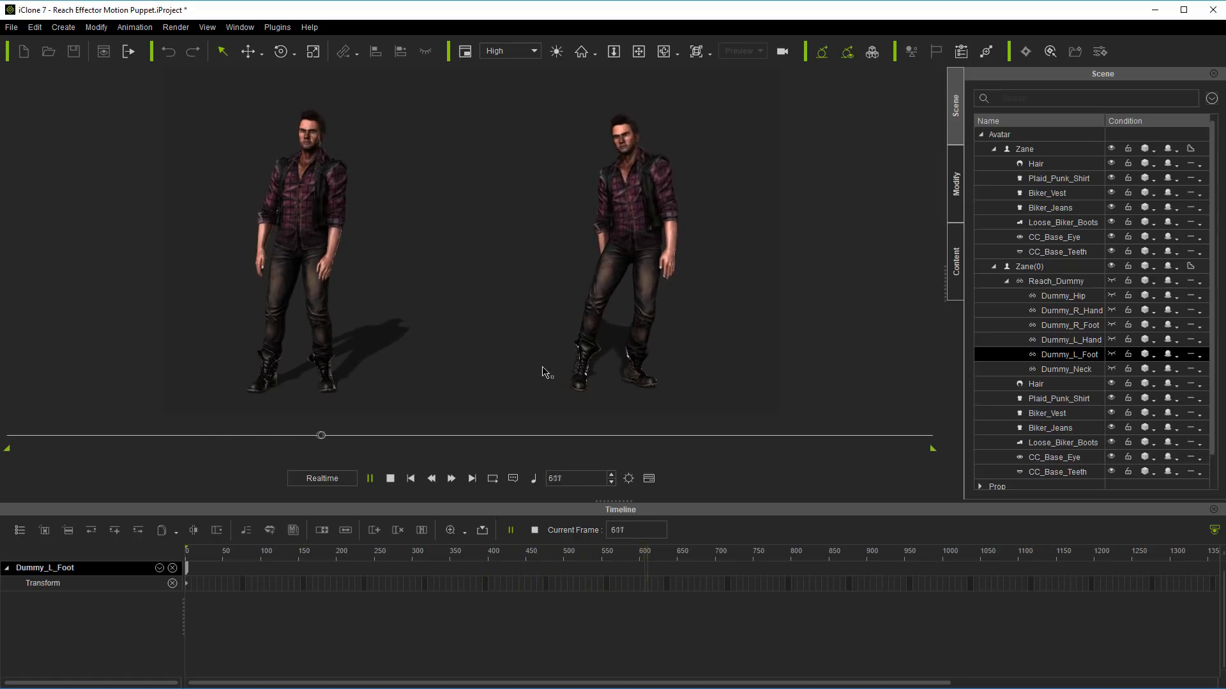
pyautogui.click(390, 478)
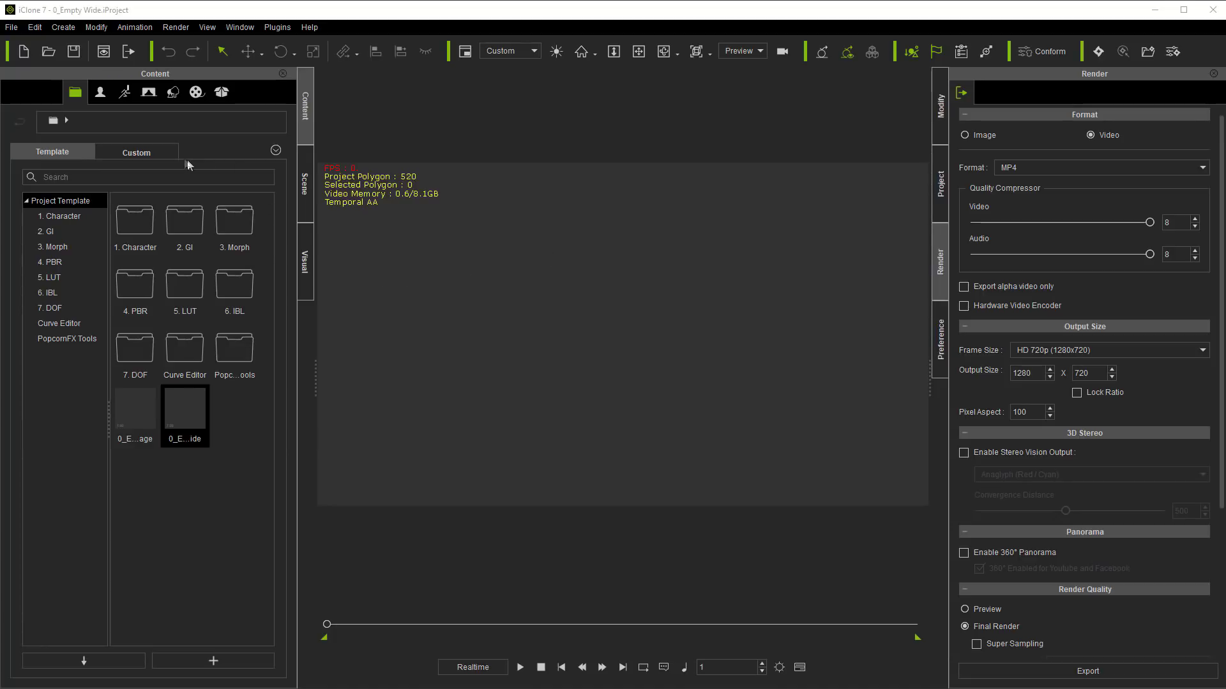
# - Turn off Activate IBL in the Visual lighting settings
pyautogui.click(307, 281)
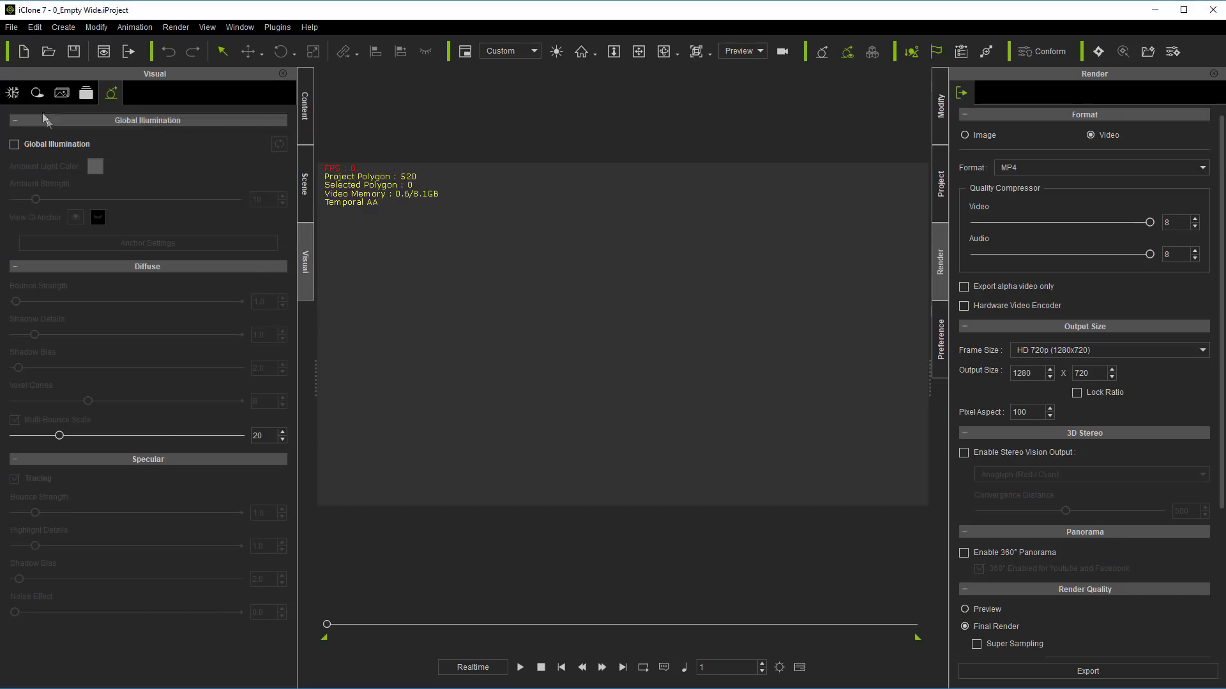
pyautogui.click(12, 92)
pyautogui.scroll(-6, 134, 326)
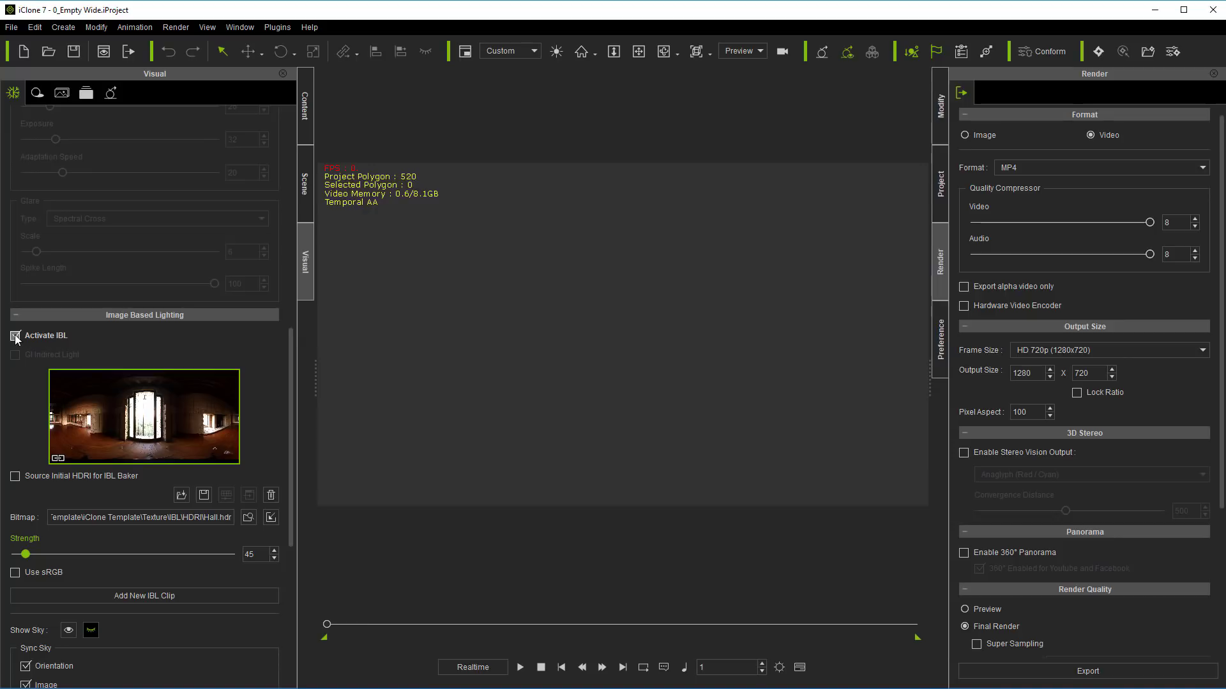
pyautogui.click(16, 336)
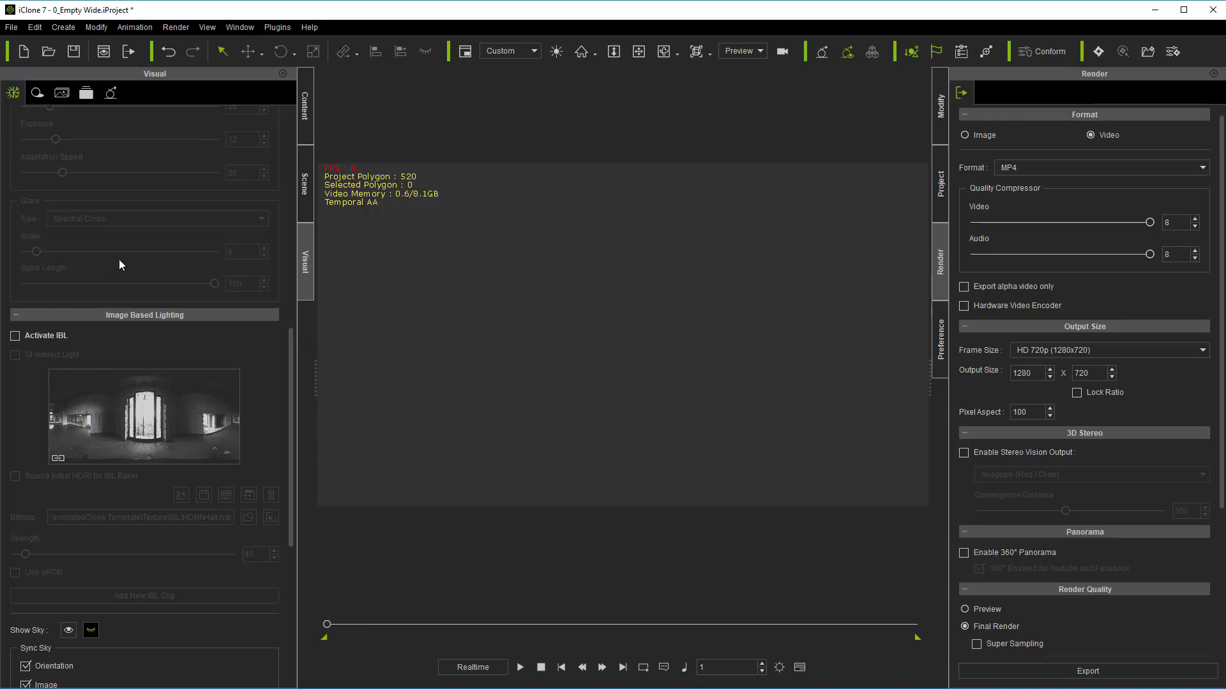
pyautogui.scroll(8, 120, 266)
pyautogui.scroll(3, 120, 266)
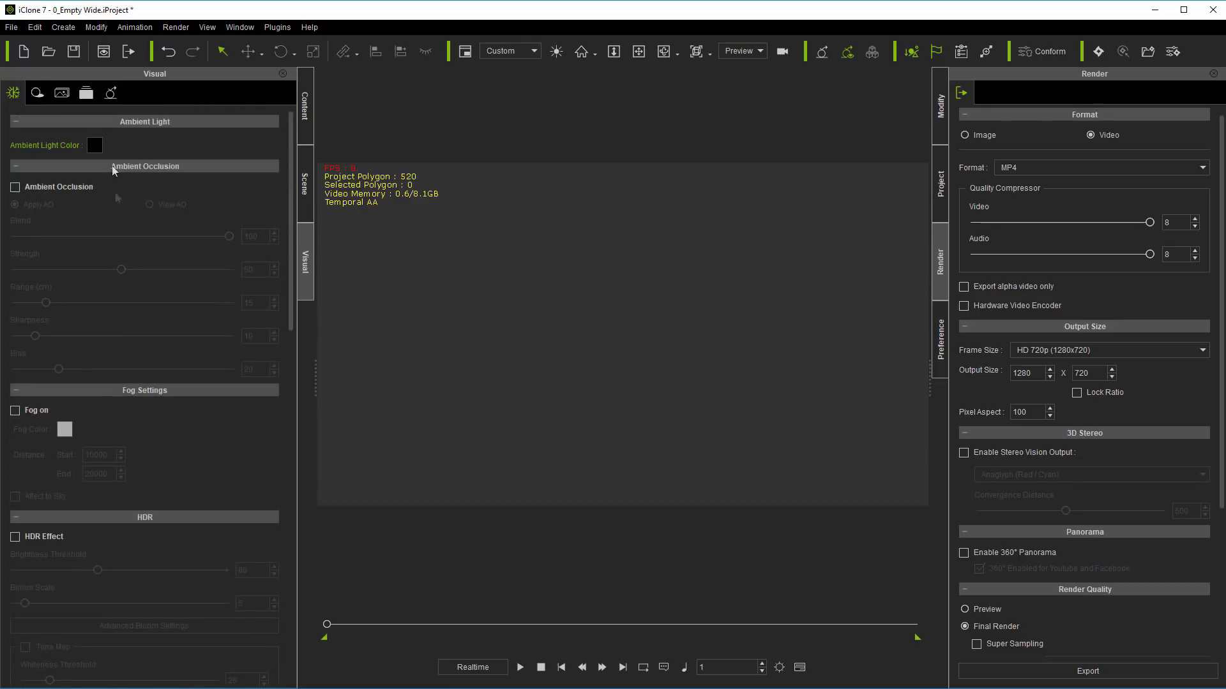
# - Set shadow resolution to 4096 X 4096 and view the Toon, Post Effect and GI tabs
pyautogui.click(37, 95)
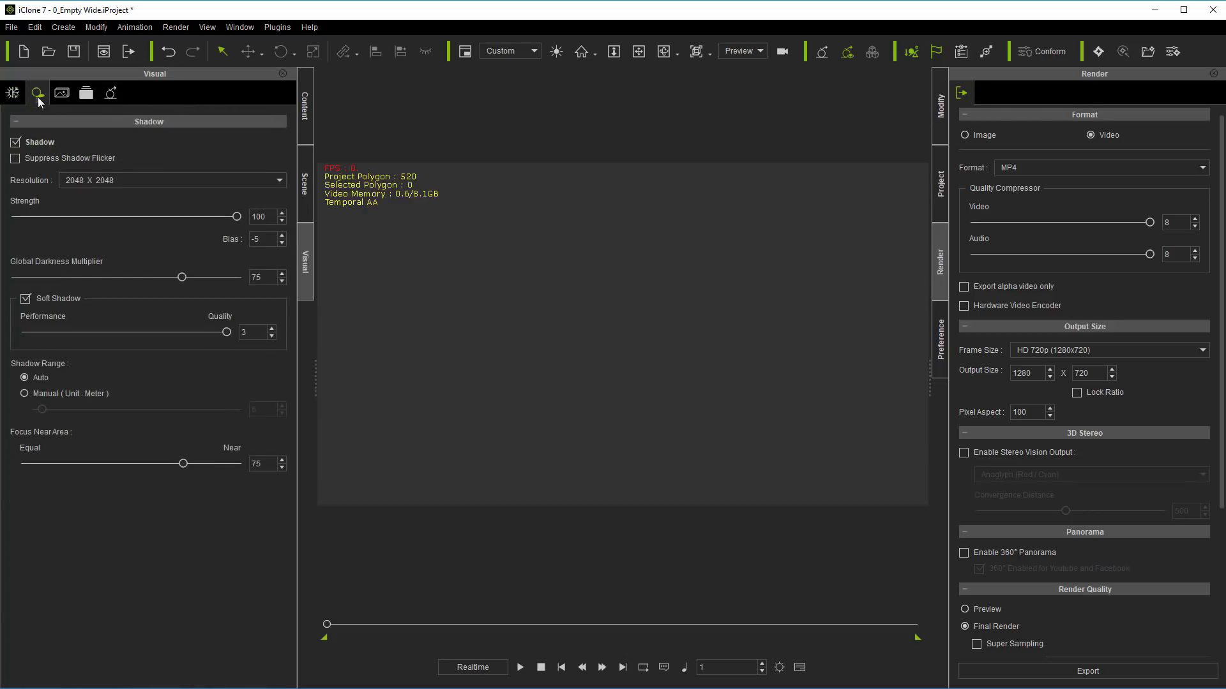
pyautogui.click(114, 181)
pyautogui.click(99, 223)
pyautogui.click(67, 91)
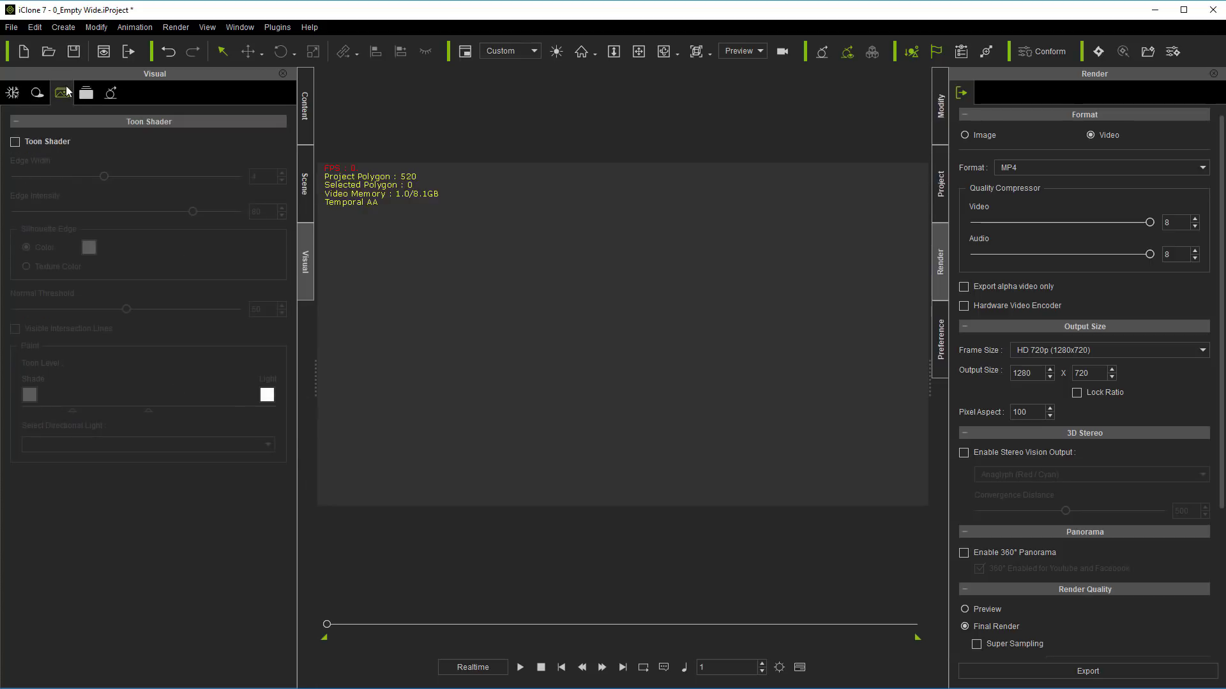
pyautogui.click(86, 92)
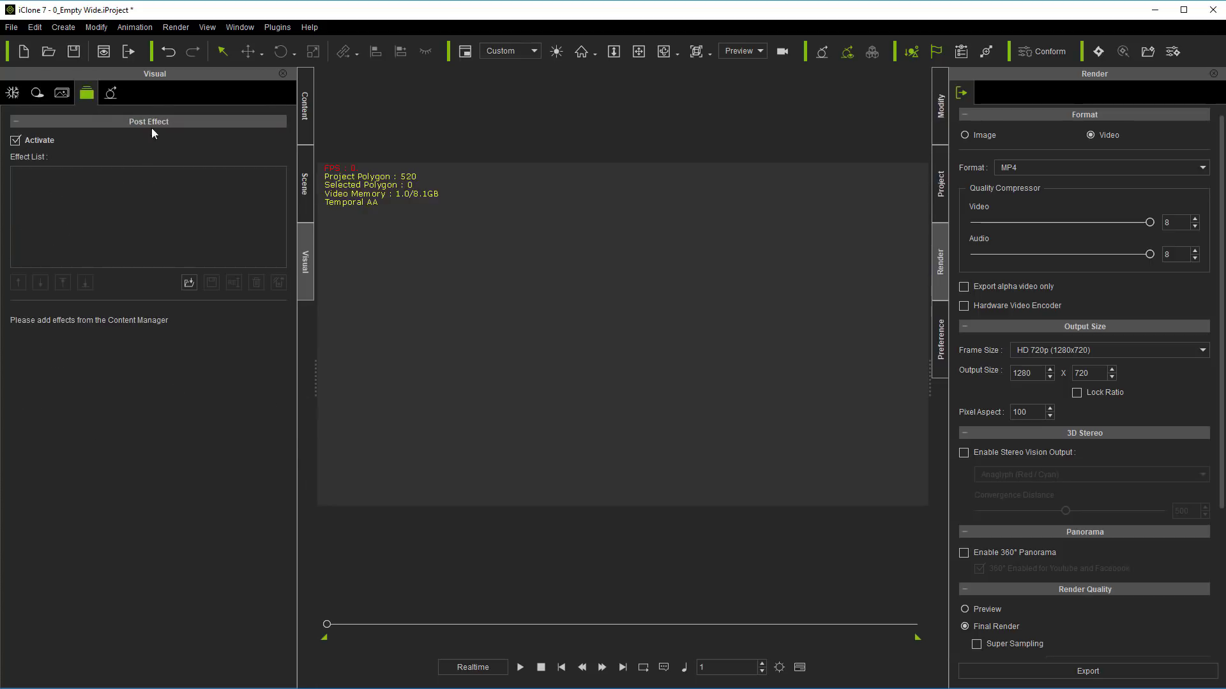
pyautogui.click(110, 93)
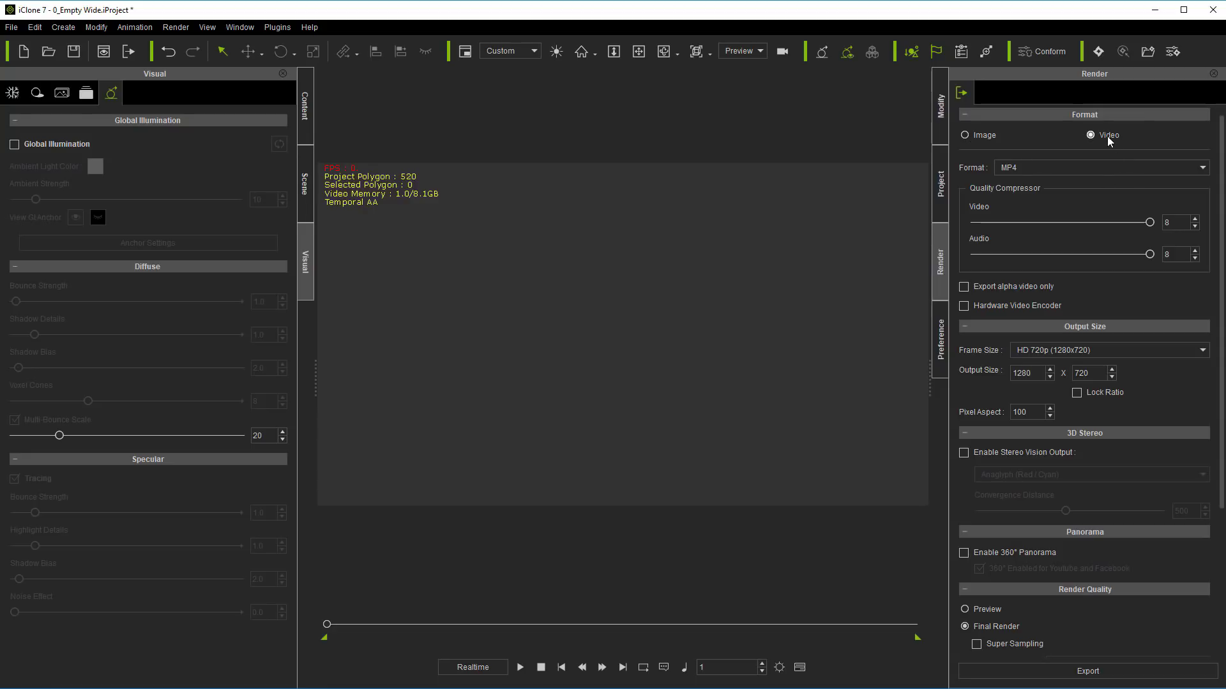
# - Keep MP4 output and set the frame size to HD 1080p (1920x1080)
pyautogui.click(1127, 166)
pyautogui.click(1121, 172)
pyautogui.click(1117, 350)
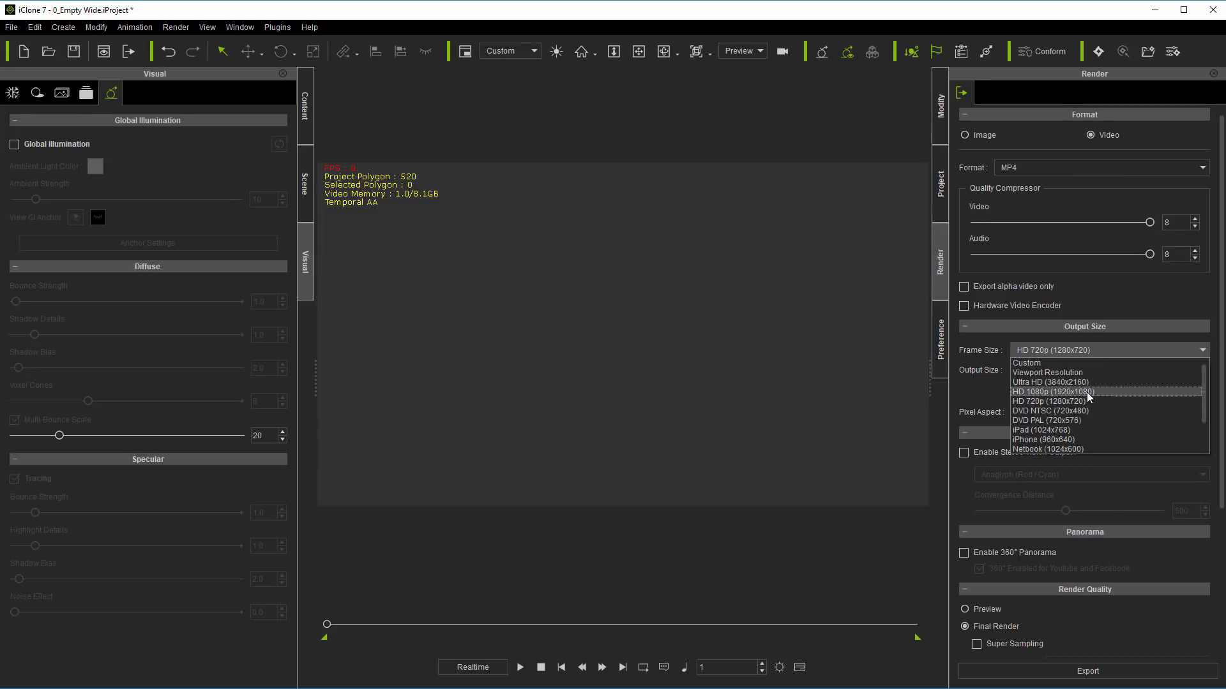
pyautogui.click(1087, 392)
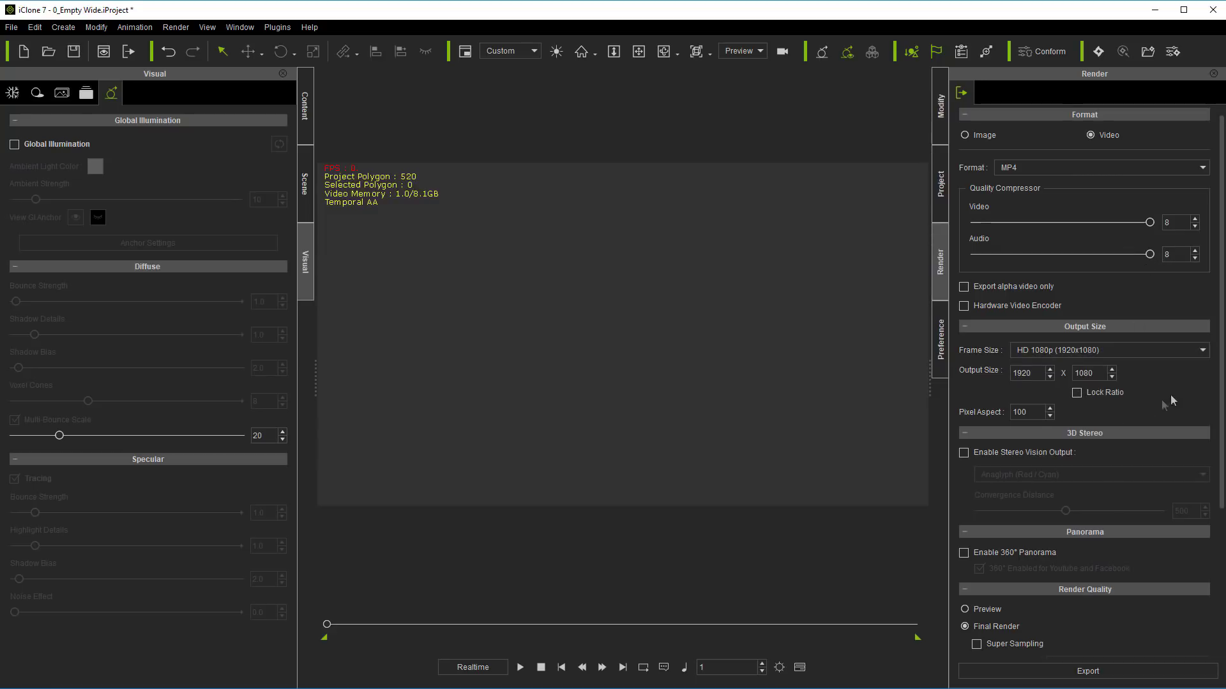
pyautogui.moveTo(1221, 373); pyautogui.dragTo(1224, 505)
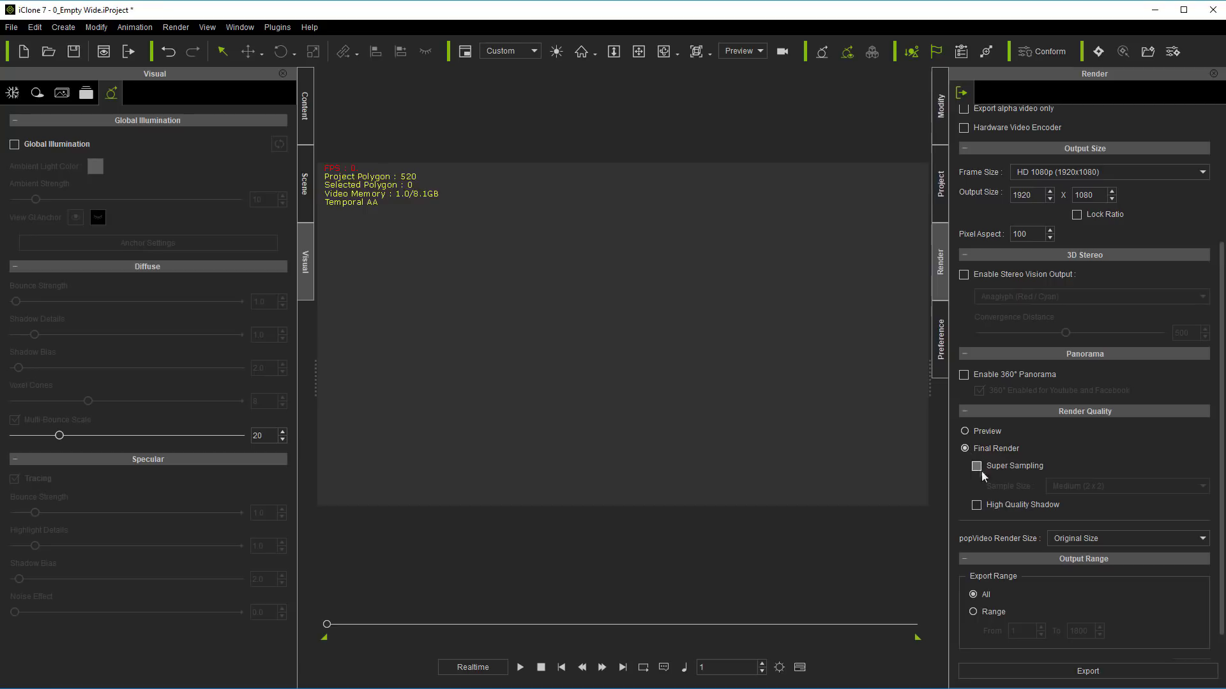
# - Enable super sampling with sample size High (3 x 3)
pyautogui.click(977, 466)
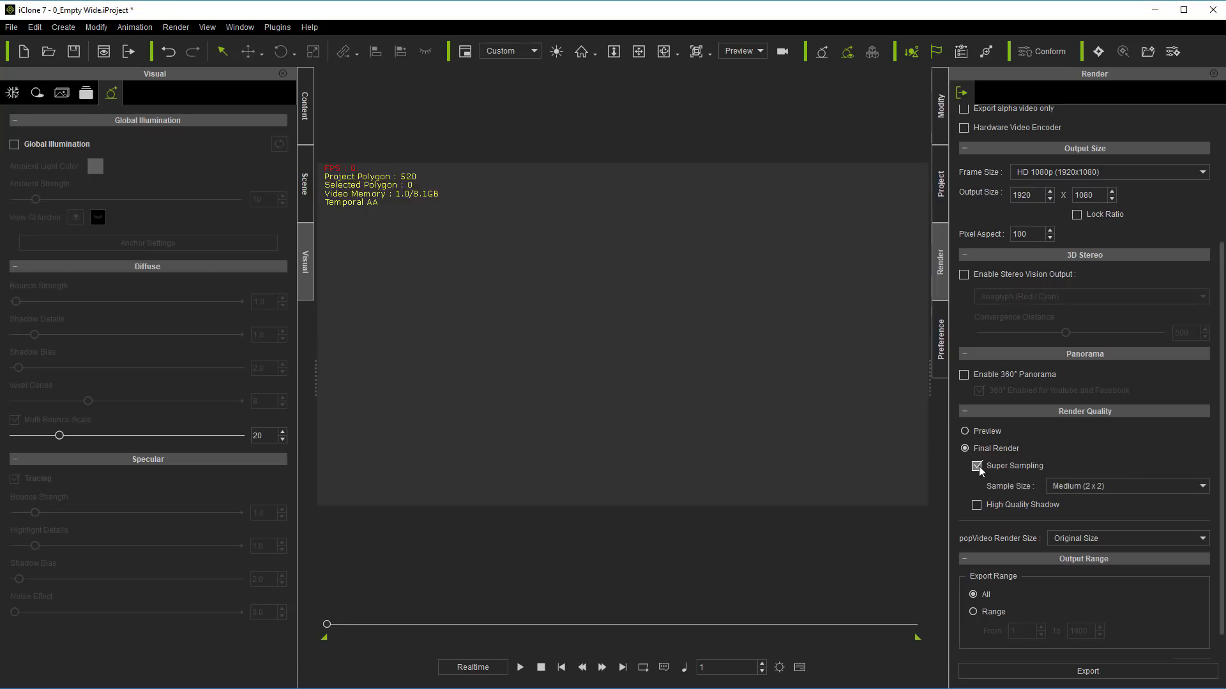
pyautogui.click(1081, 489)
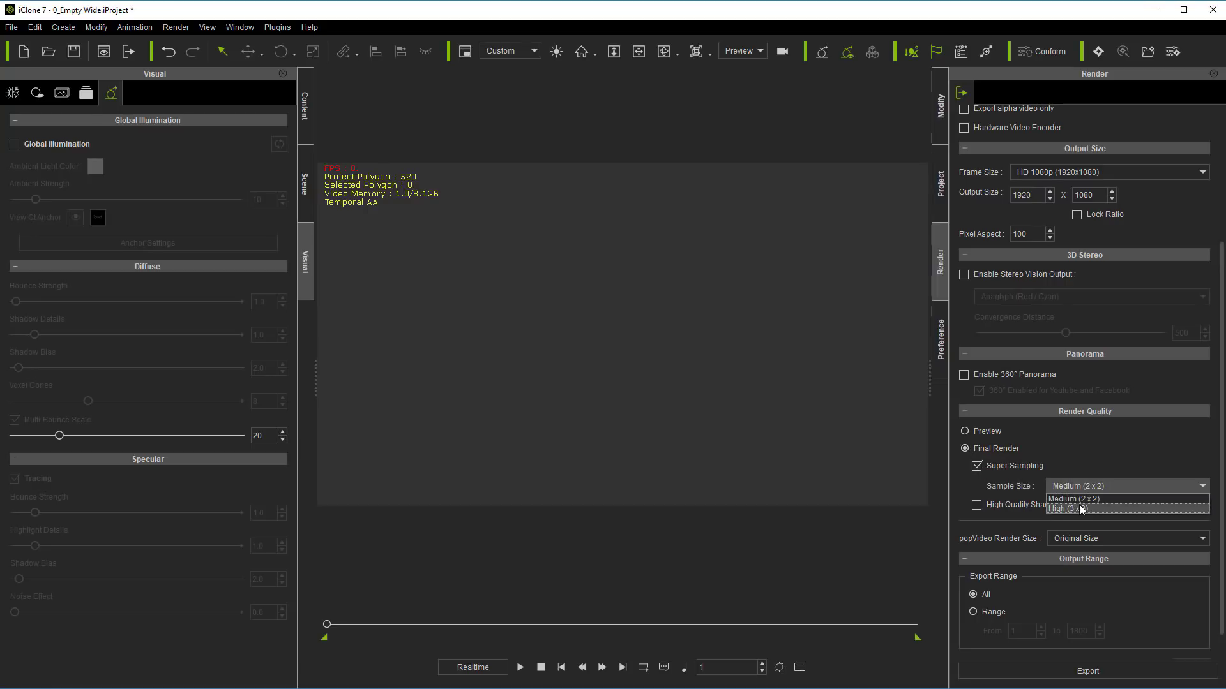
pyautogui.click(1079, 508)
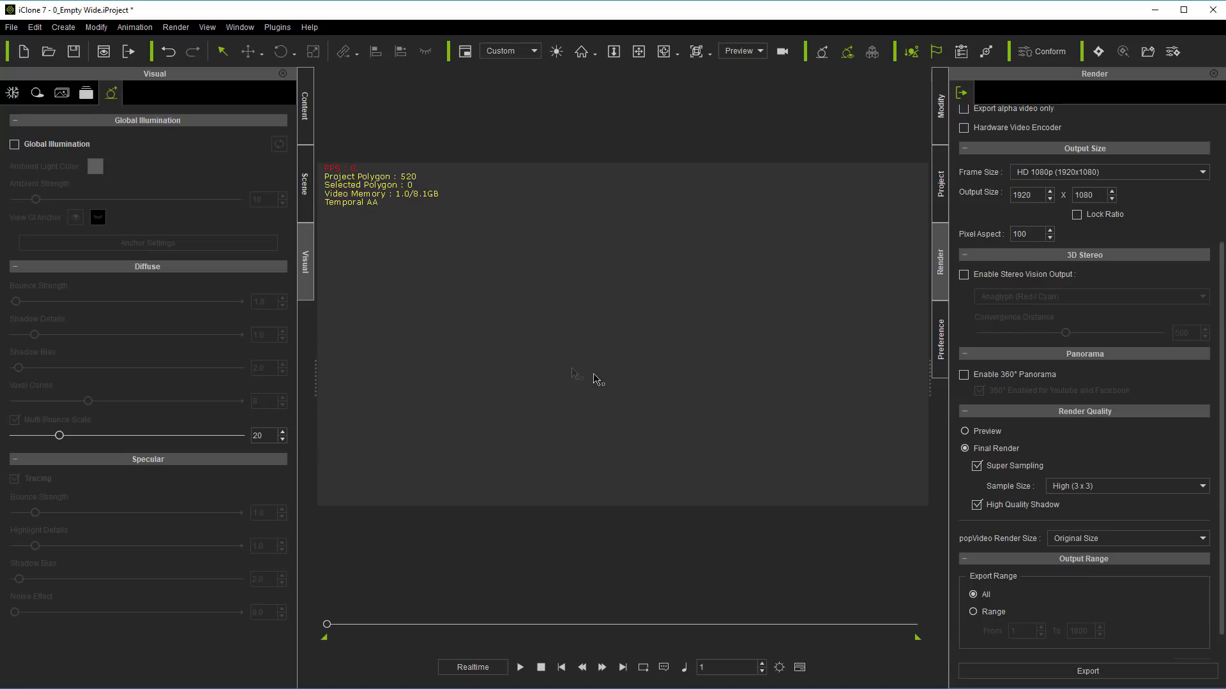
# - Save the current settings over the custom 'default' project template, confirming the replacement
pyautogui.click(305, 109)
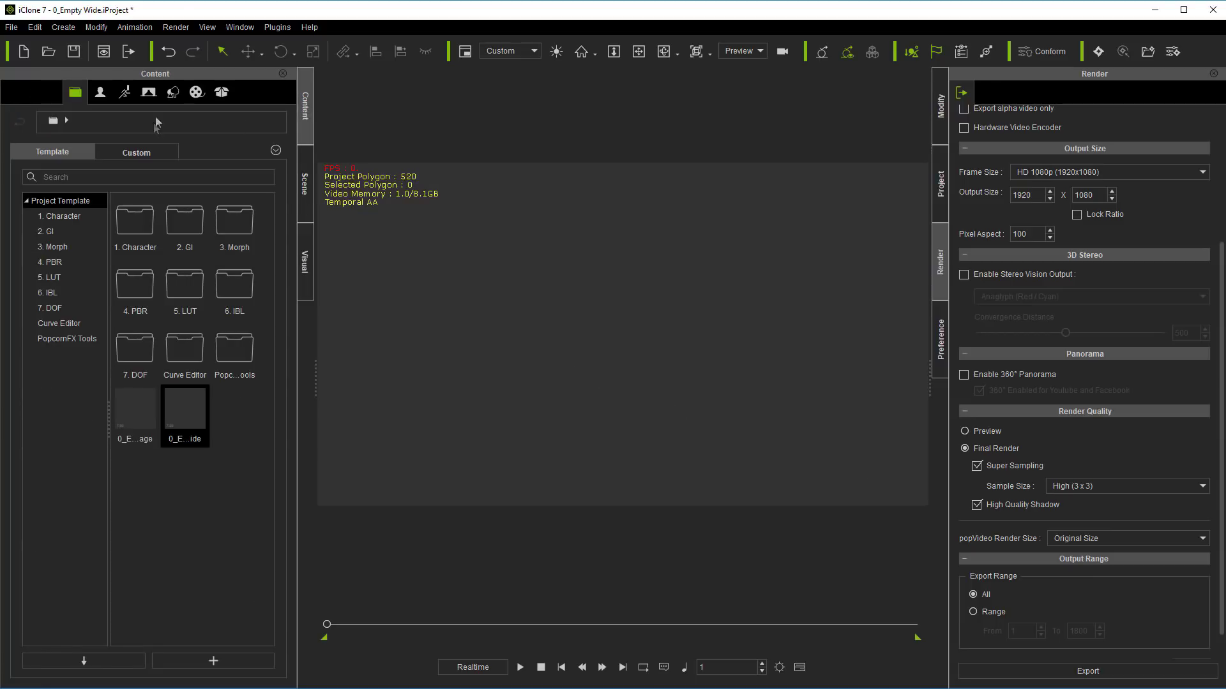
pyautogui.click(152, 155)
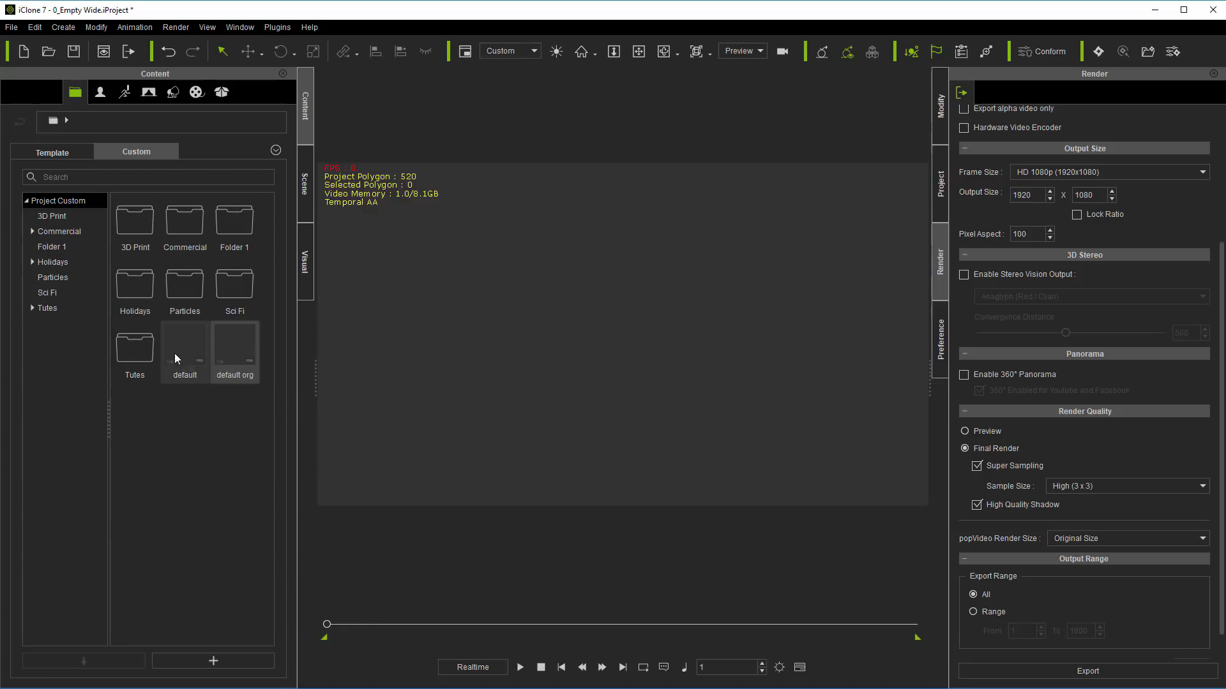
pyautogui.click(180, 337)
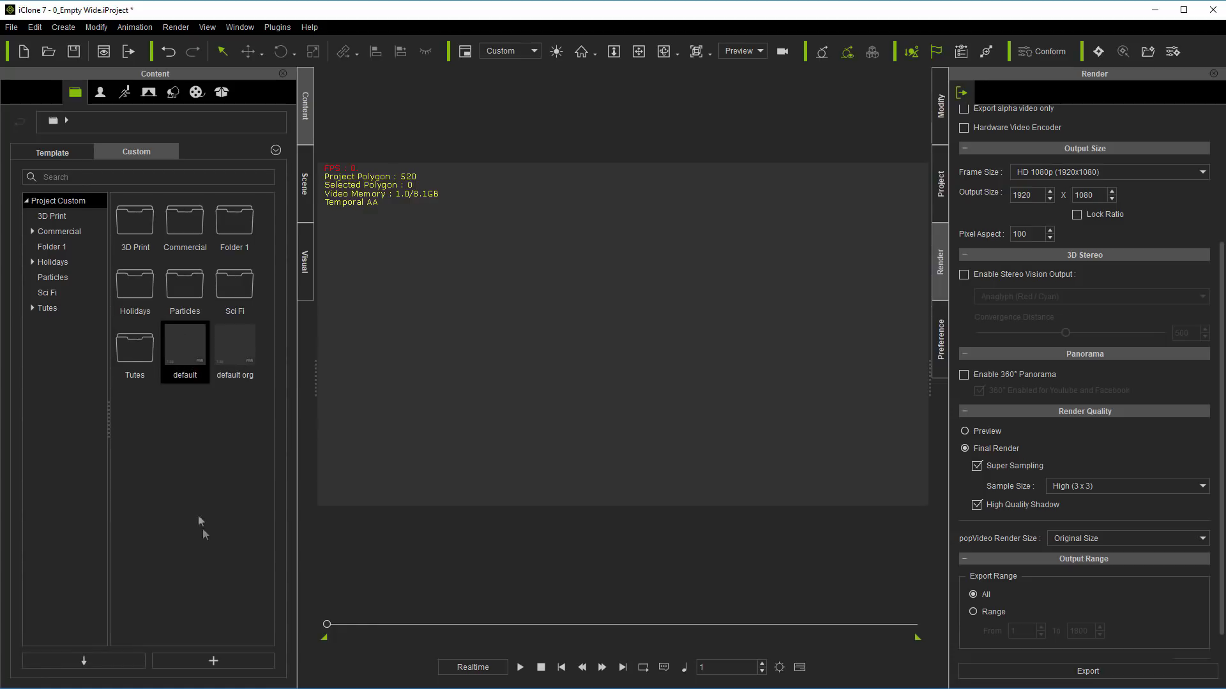
pyautogui.click(228, 657)
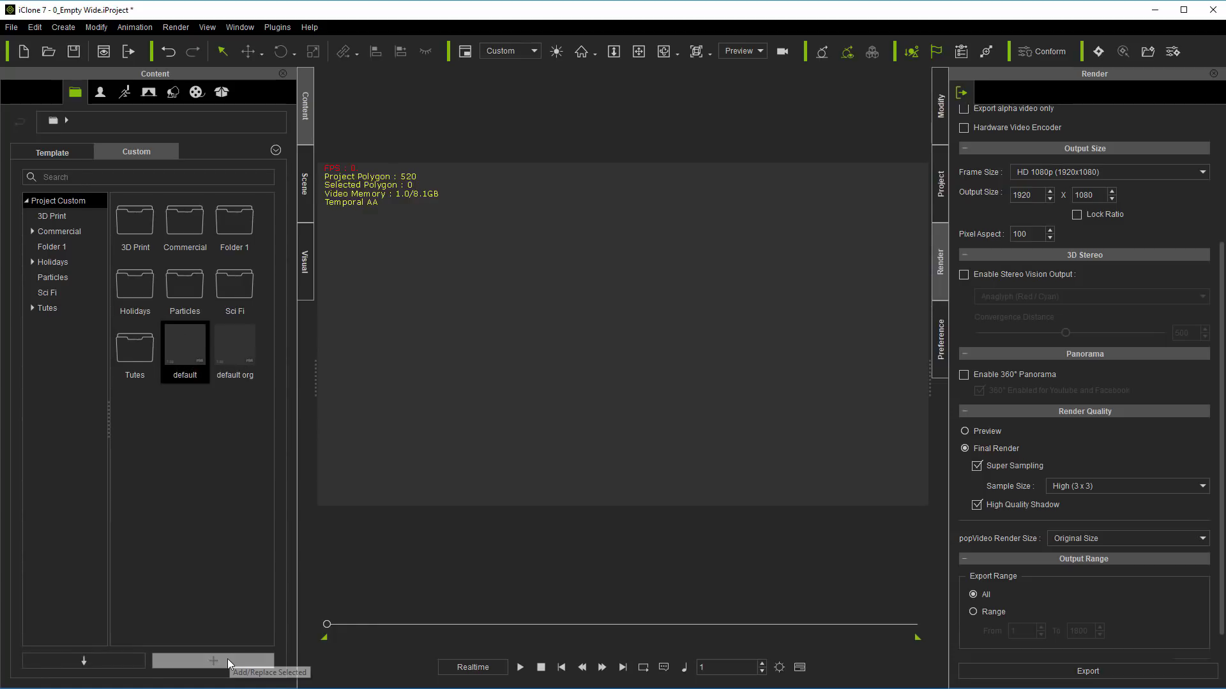
pyautogui.click(556, 376)
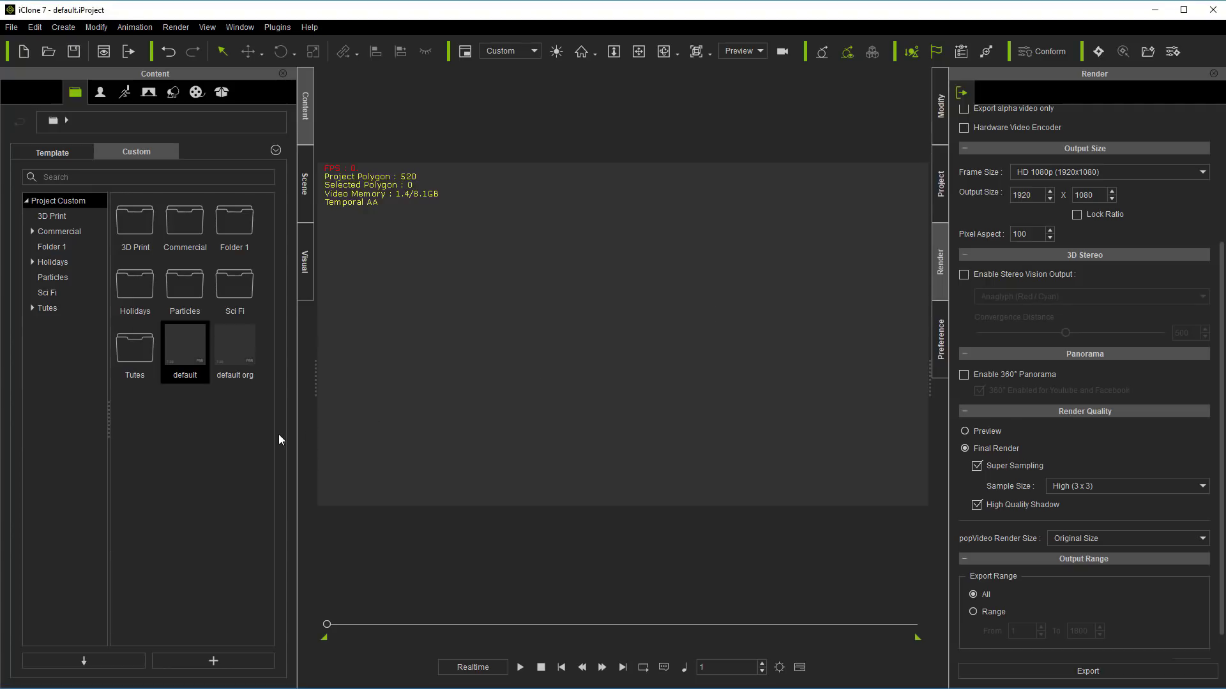
# - Set 'default' as the default project and start a new project from it
pyautogui.rightClick(185, 348)
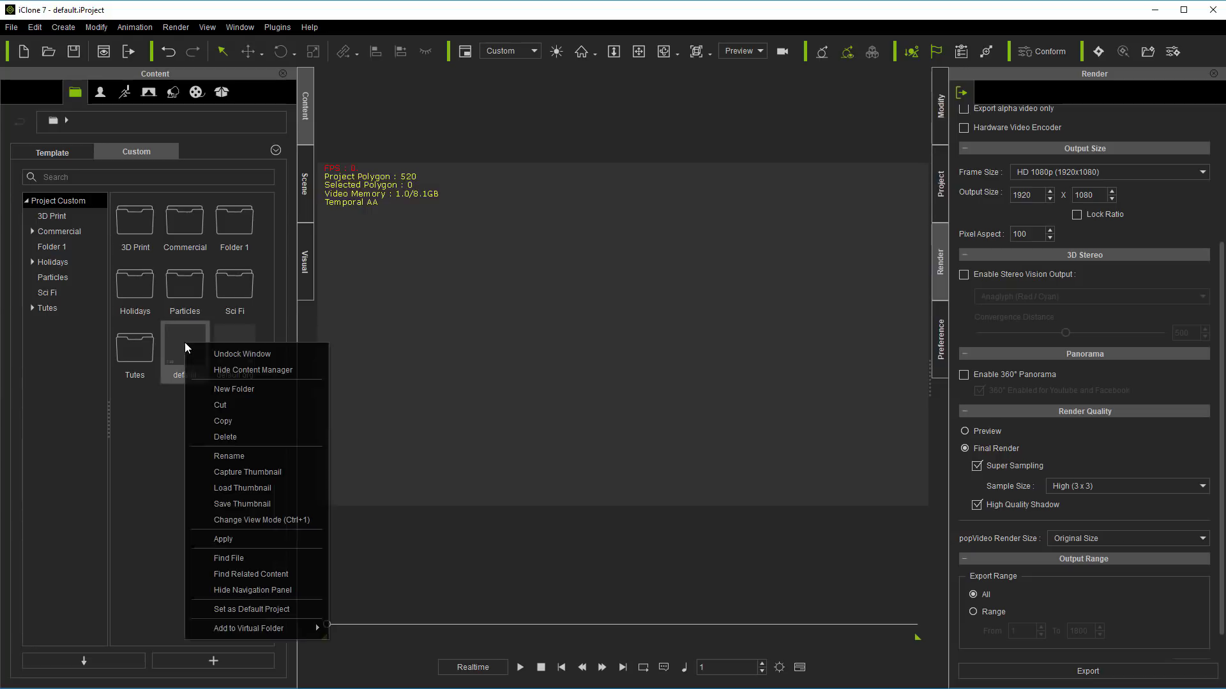
pyautogui.click(284, 611)
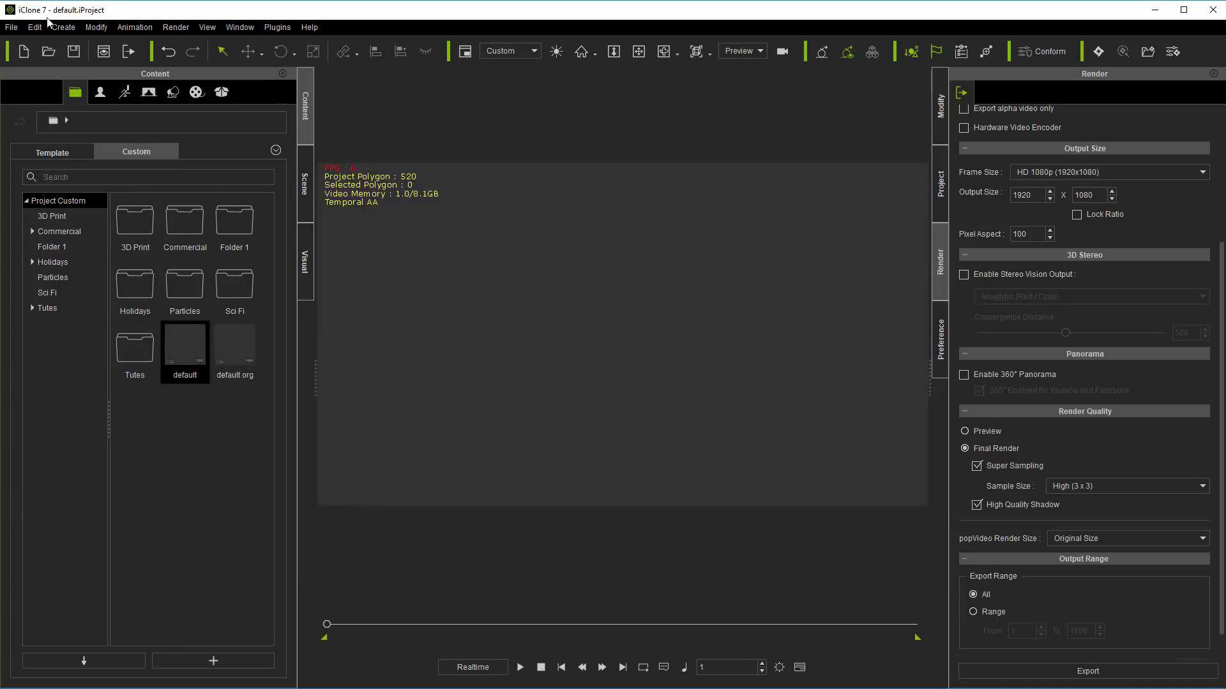
pyautogui.click(24, 51)
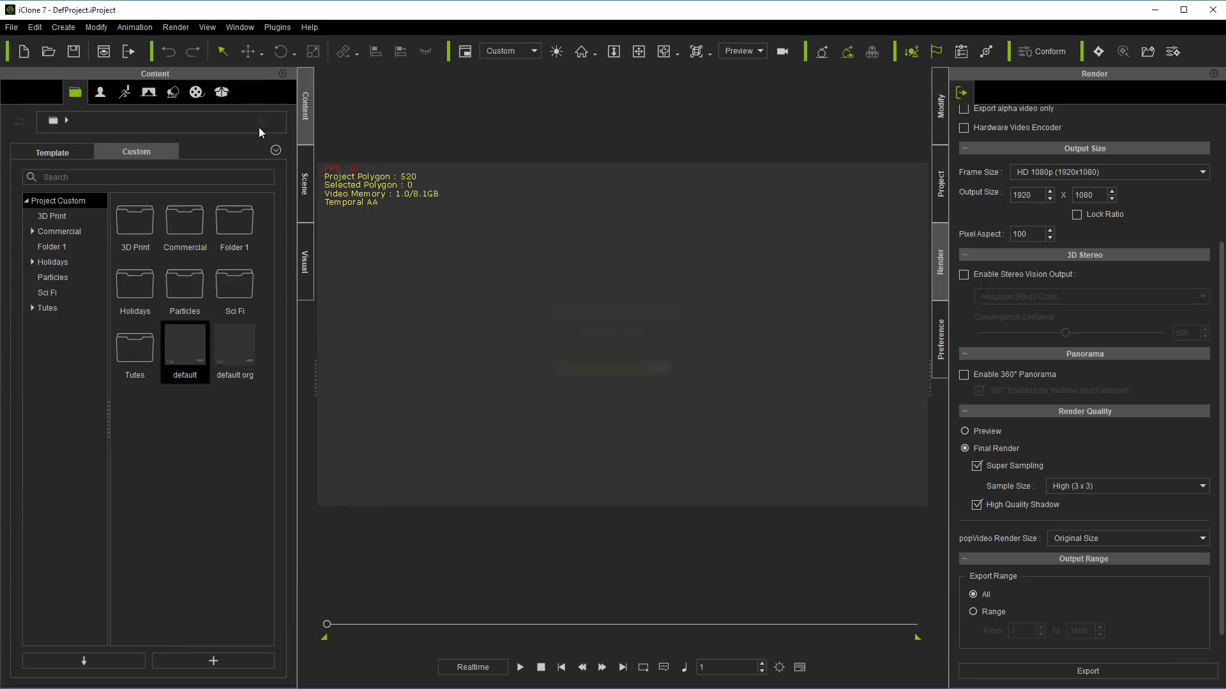
# - Return to the visual settings and review the ambient, fog and HDR options
pyautogui.click(304, 256)
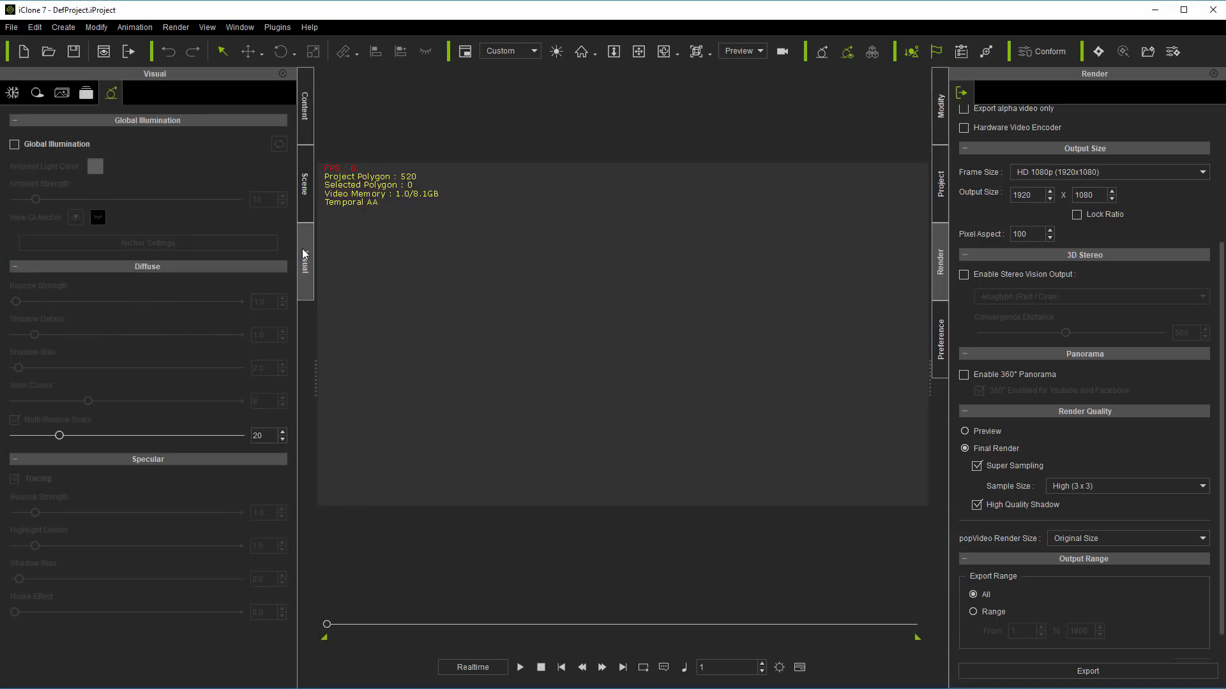
pyautogui.click(12, 93)
pyautogui.scroll(-3, 240, 415)
pyautogui.scroll(-6, 218, 446)
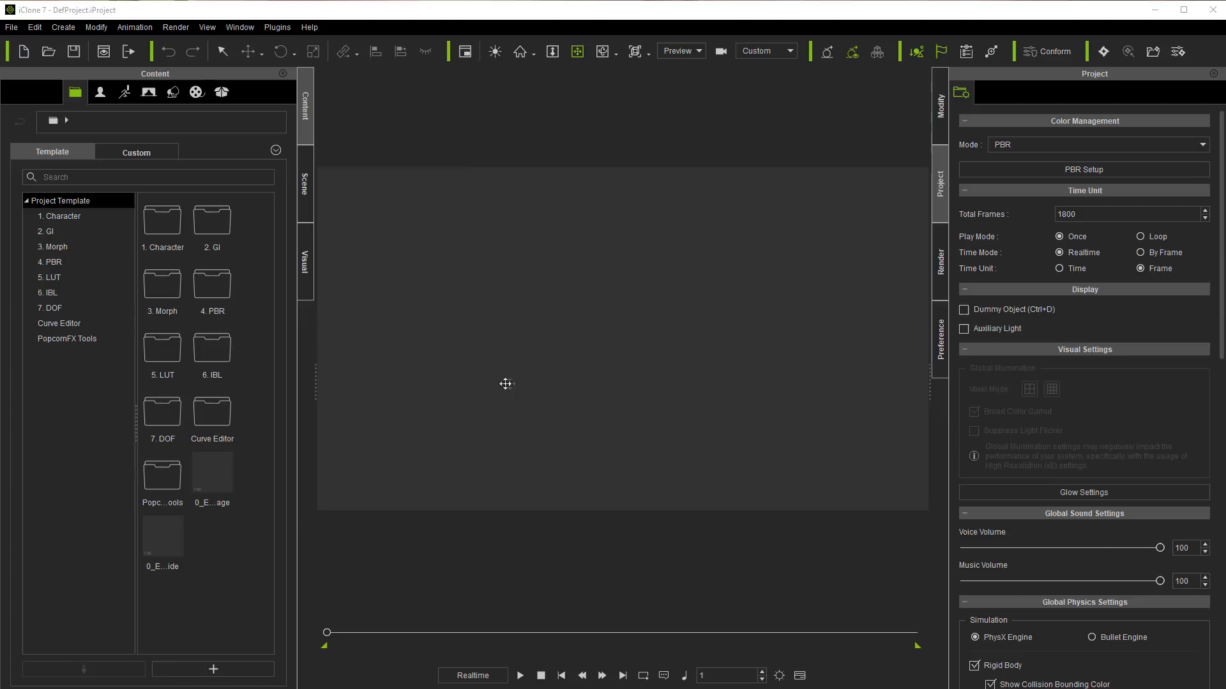
# - Add the Sky_01 sky to the scene and set its Move Z to -7000
pyautogui.click(172, 92)
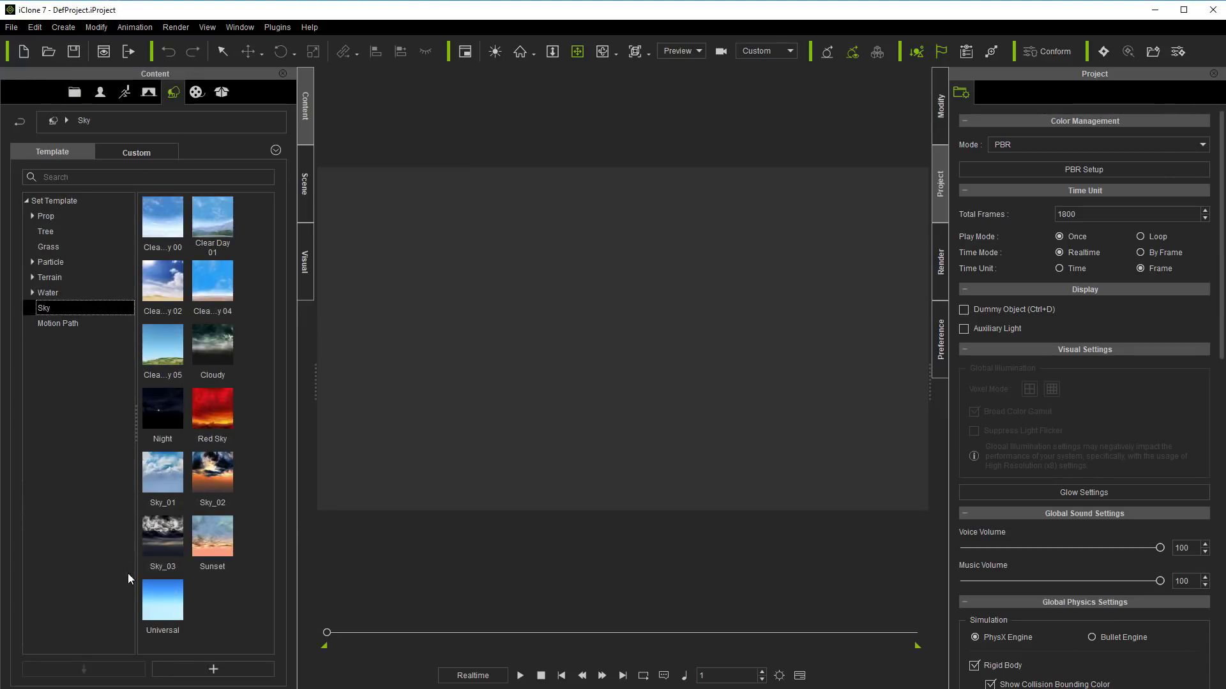
pyautogui.moveTo(159, 484); pyautogui.dragTo(735, 343)
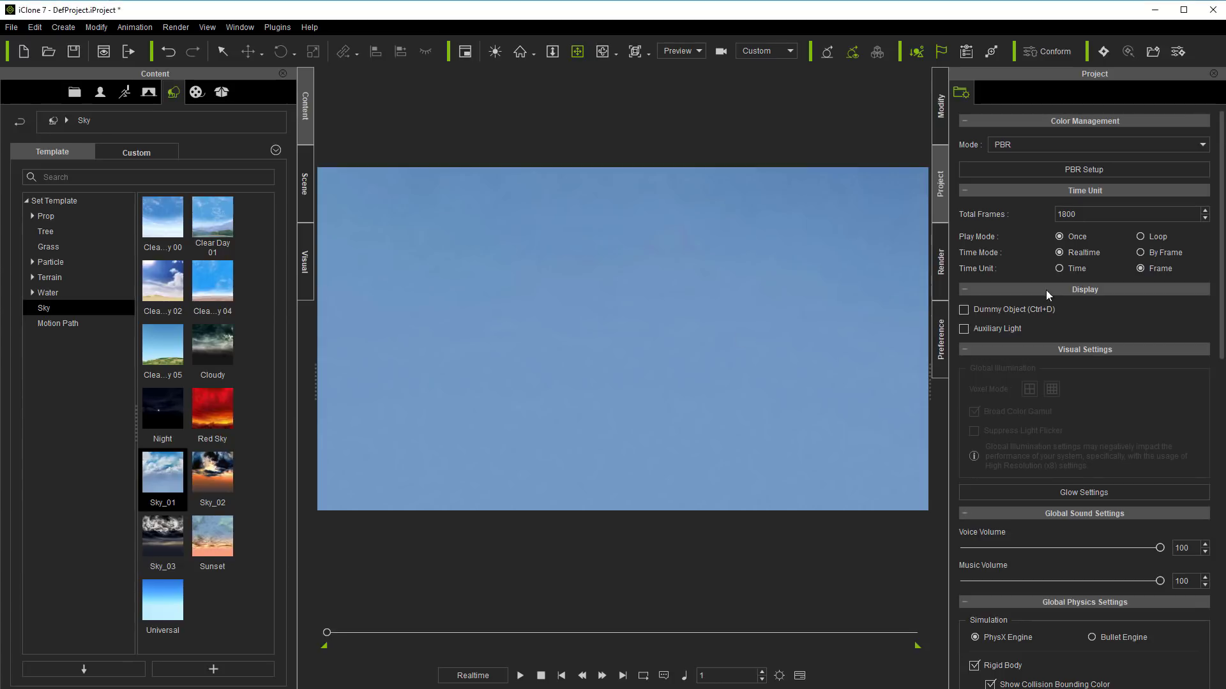
pyautogui.click(939, 114)
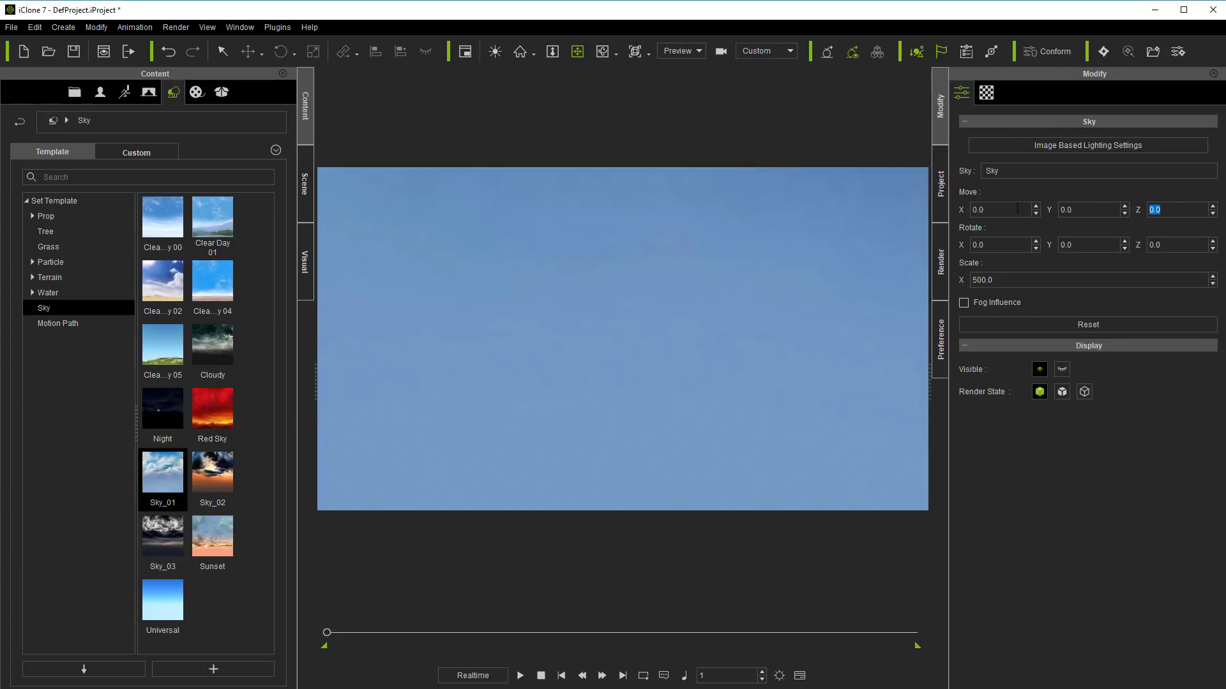
pyautogui.press('Return')
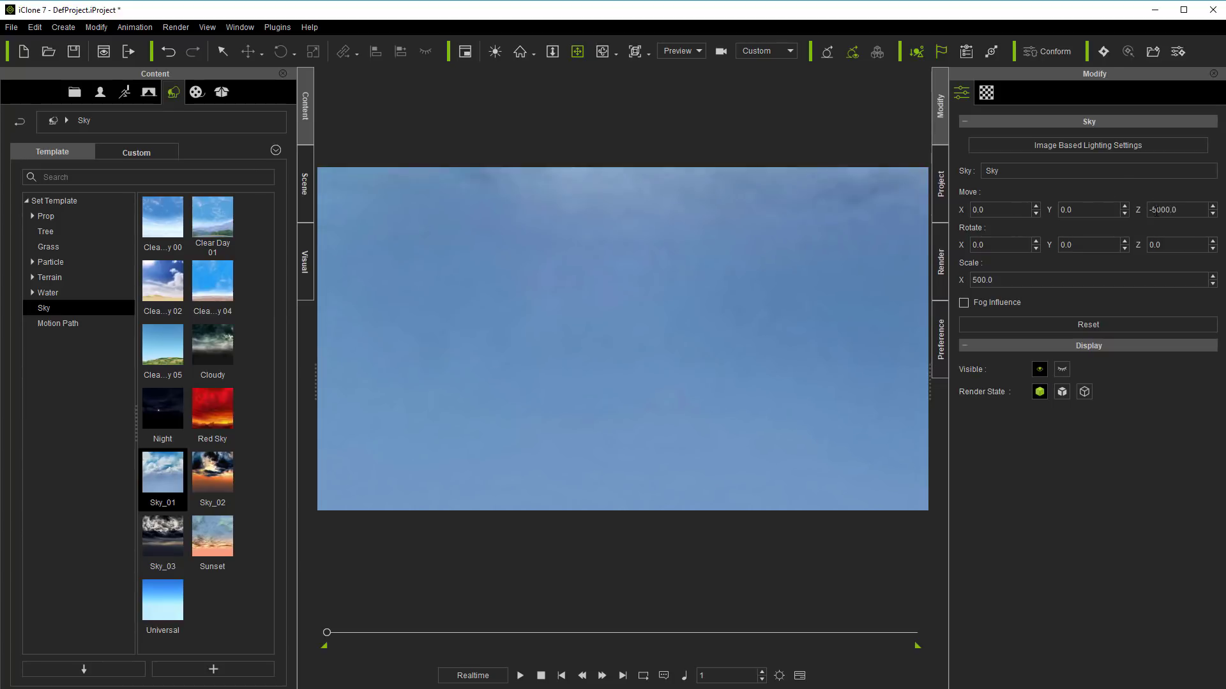
pyautogui.write('7')
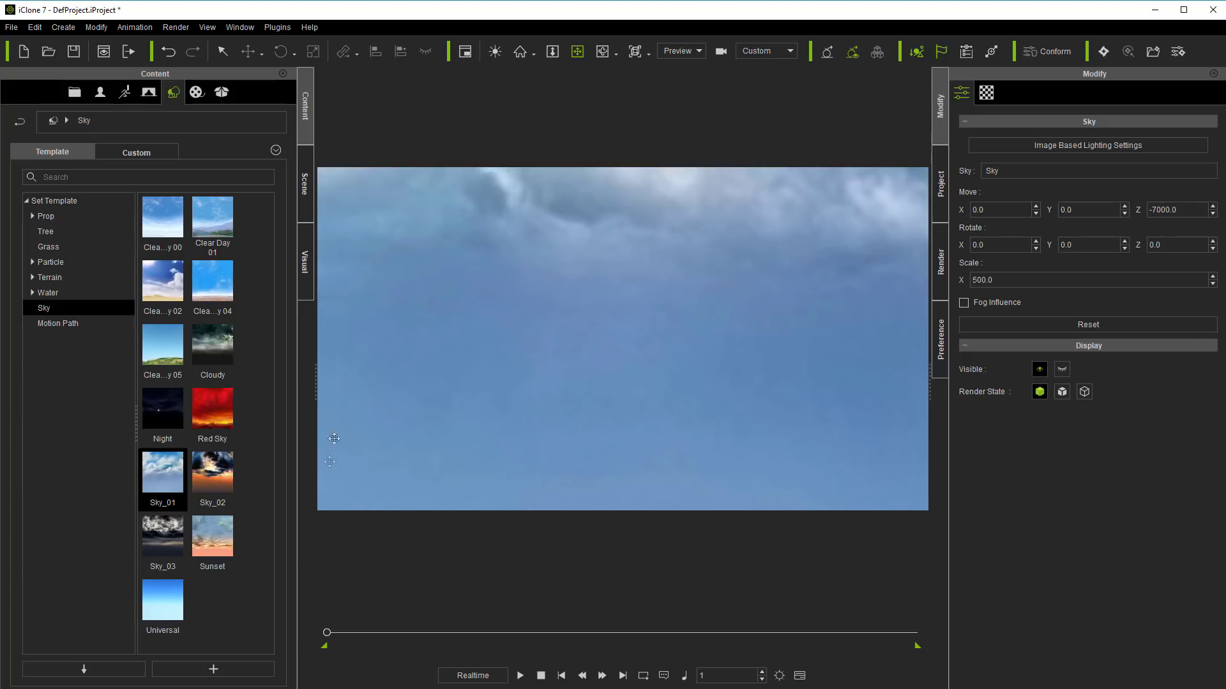
# - Create a new camera, then zoom and tilt it up to frame the clouds
pyautogui.click(65, 27)
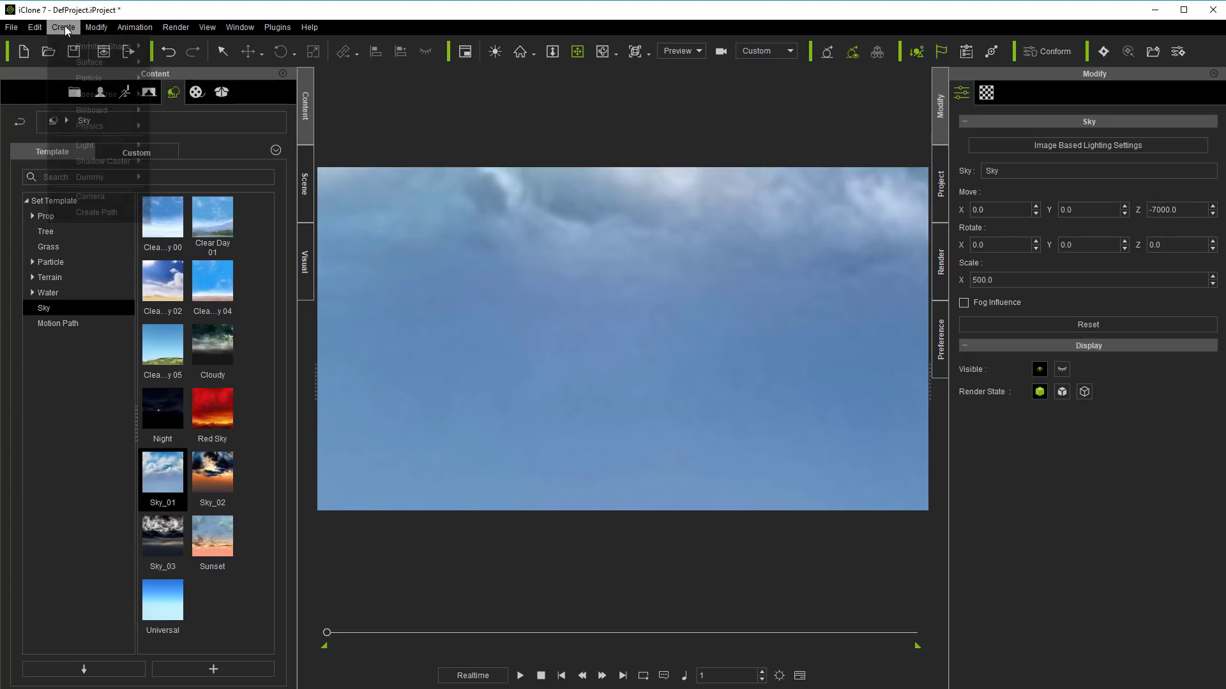
pyautogui.click(93, 201)
pyautogui.click(552, 54)
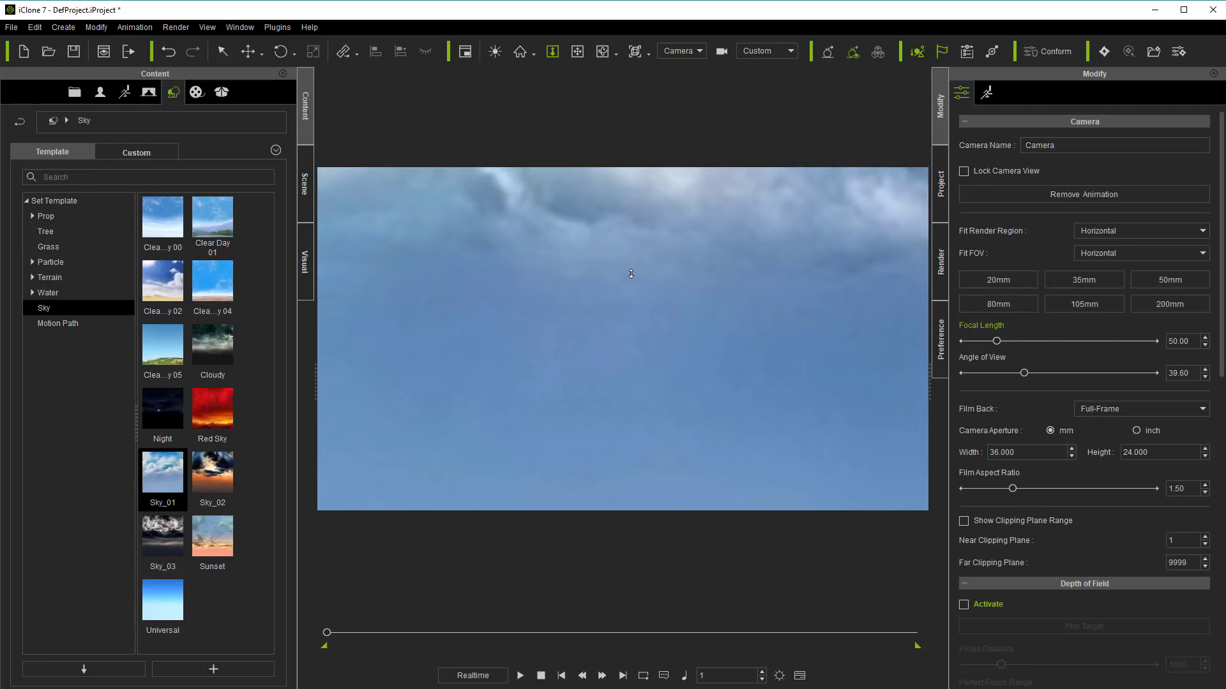
pyautogui.moveTo(631, 273); pyautogui.dragTo(578, 116)
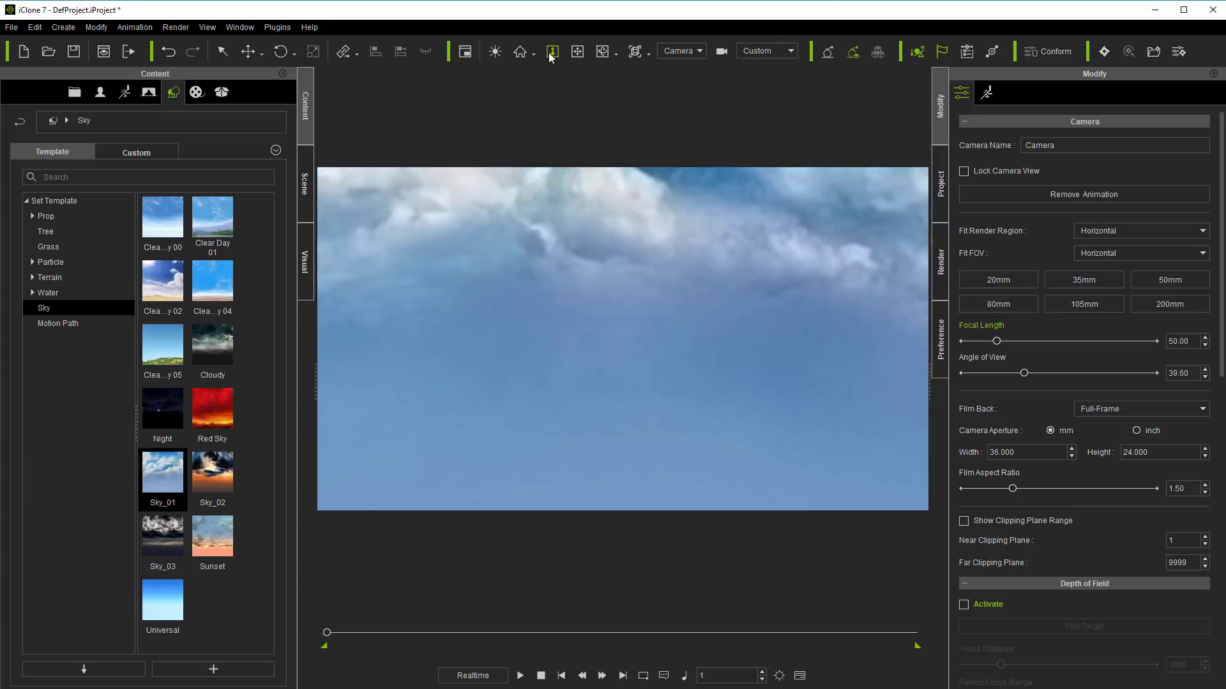
pyautogui.moveTo(588, 244); pyautogui.dragTo(648, 482)
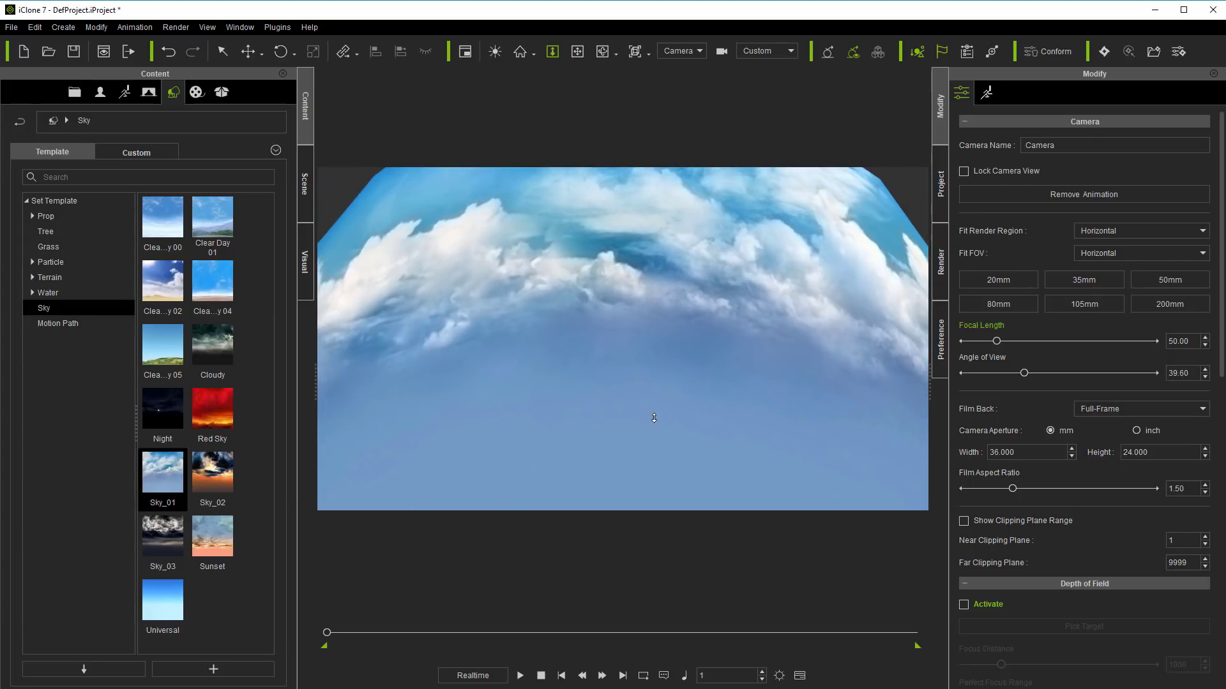
pyautogui.moveTo(654, 418); pyautogui.dragTo(616, 306)
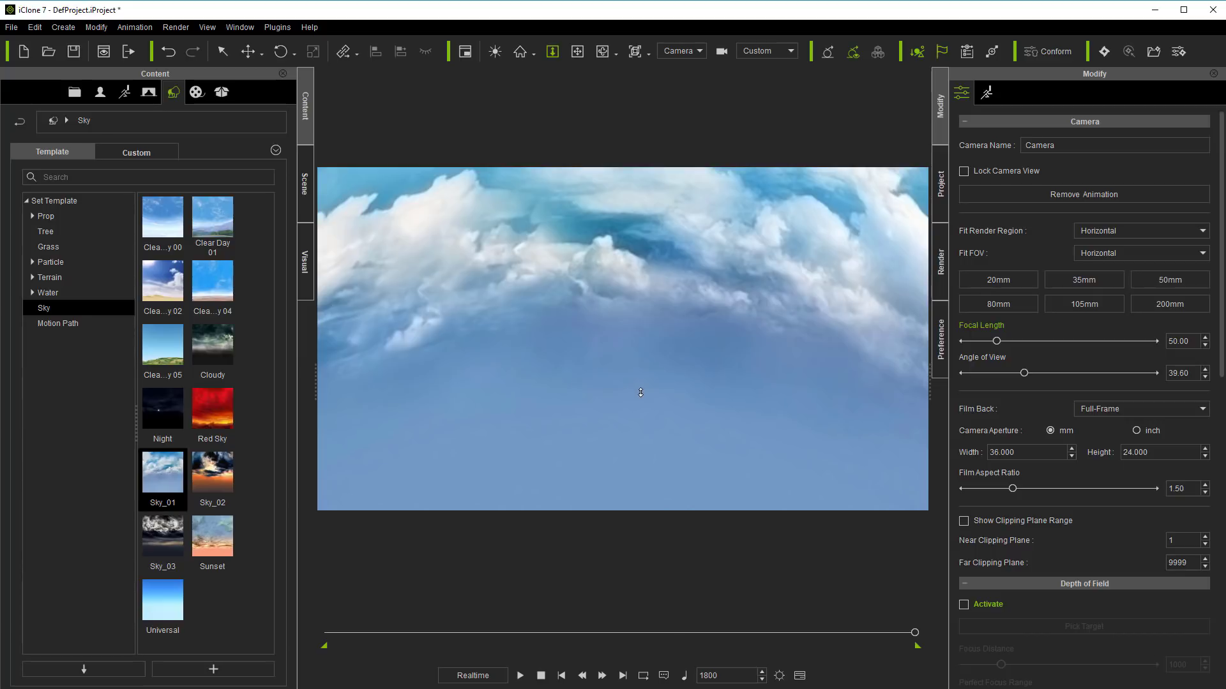
pyautogui.moveTo(641, 392); pyautogui.dragTo(617, 355)
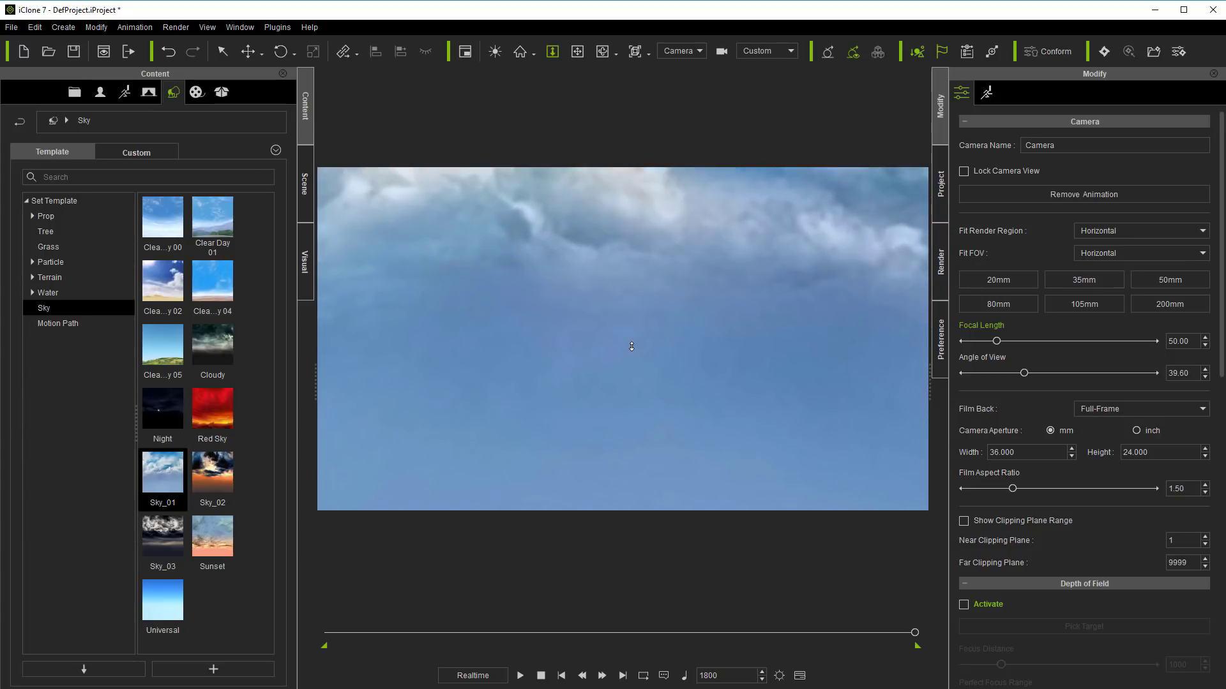
pyautogui.moveTo(631, 346); pyautogui.dragTo(619, 316)
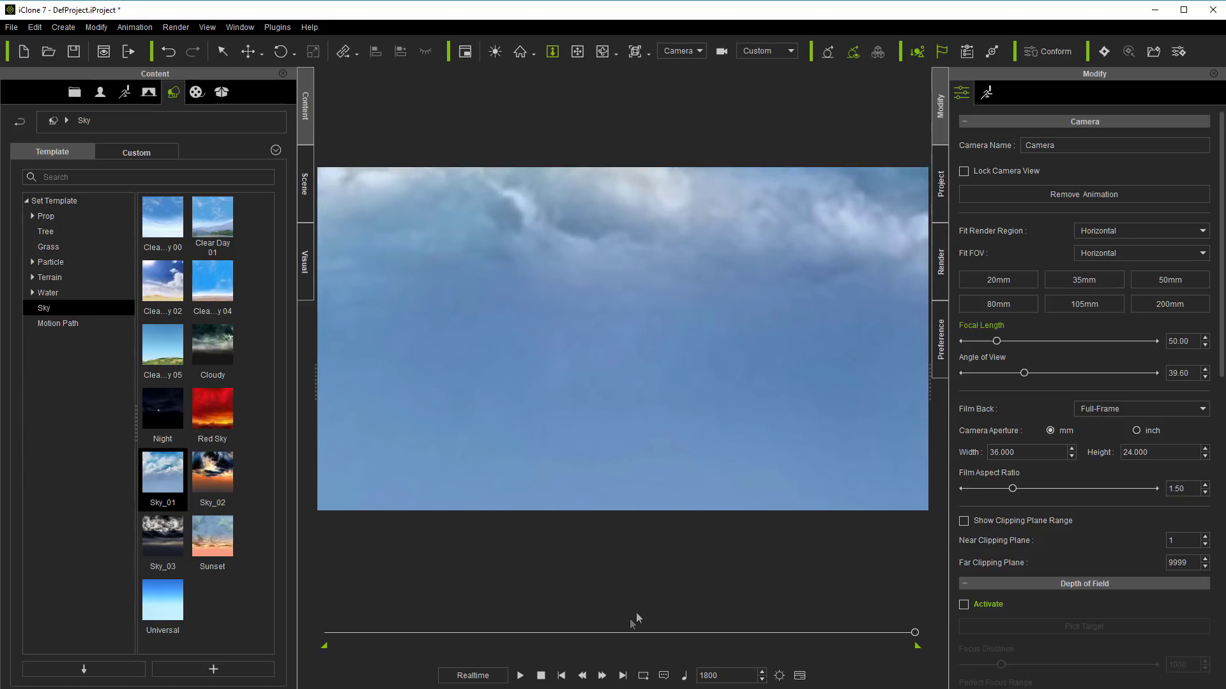
# - Preview the animation from the first frame, then stop playback
pyautogui.click(562, 676)
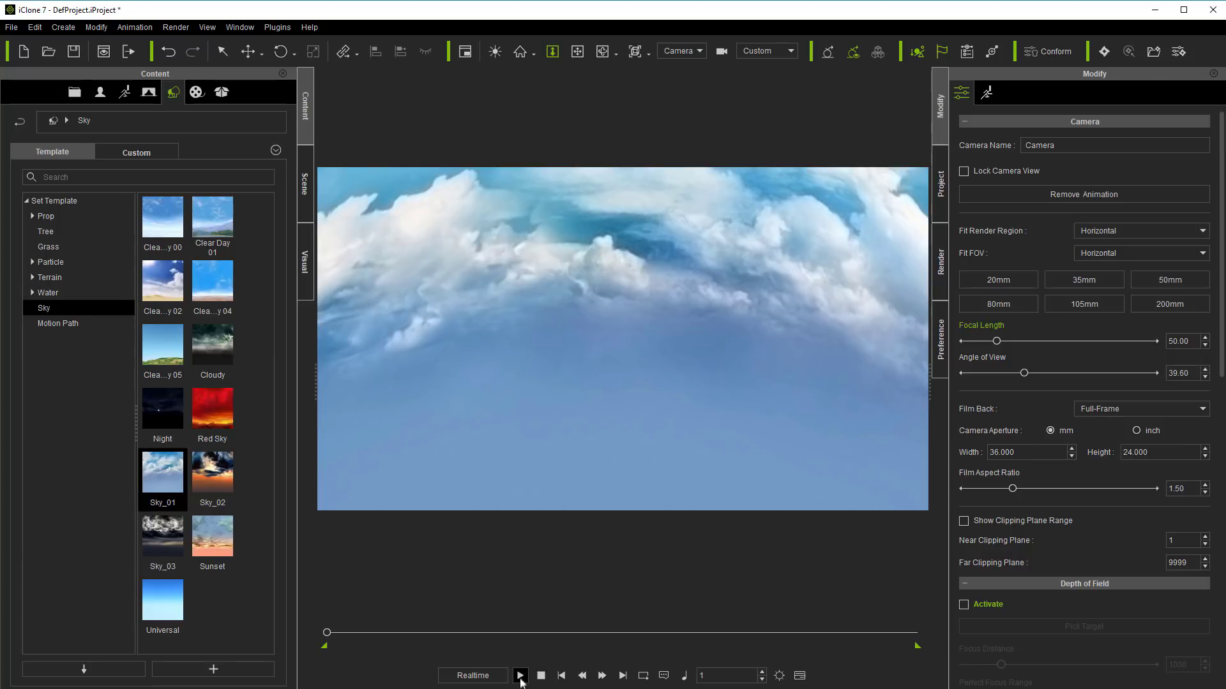
pyautogui.click(521, 676)
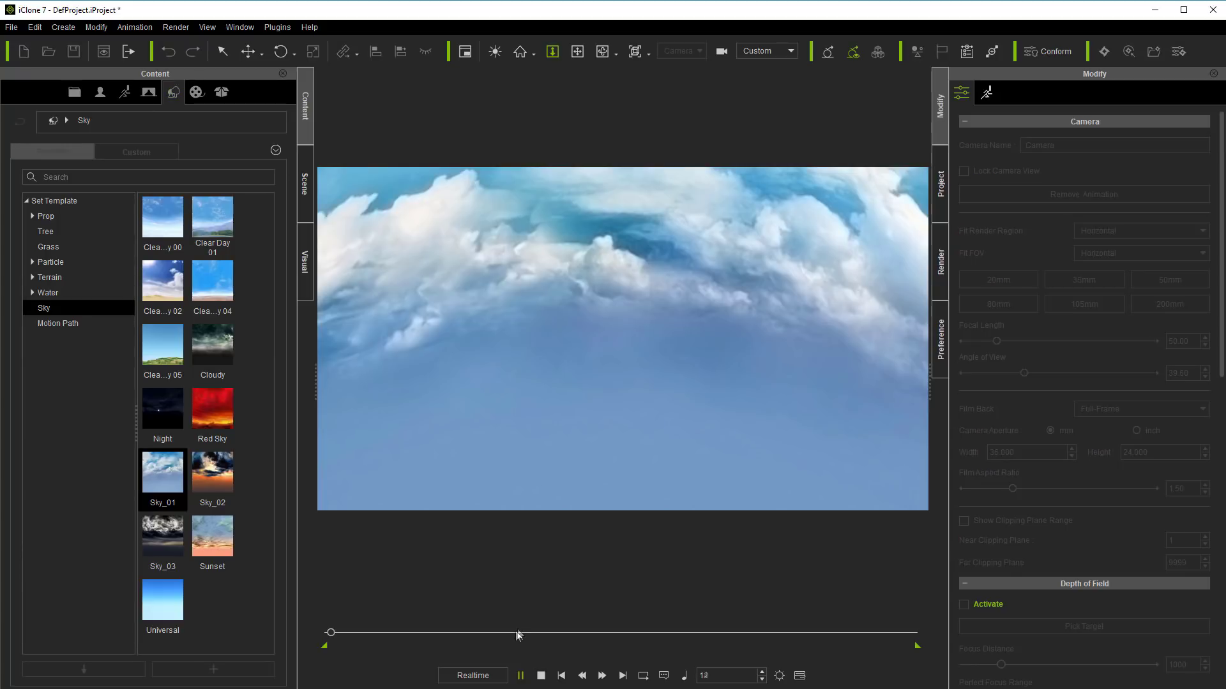
pyautogui.click(542, 675)
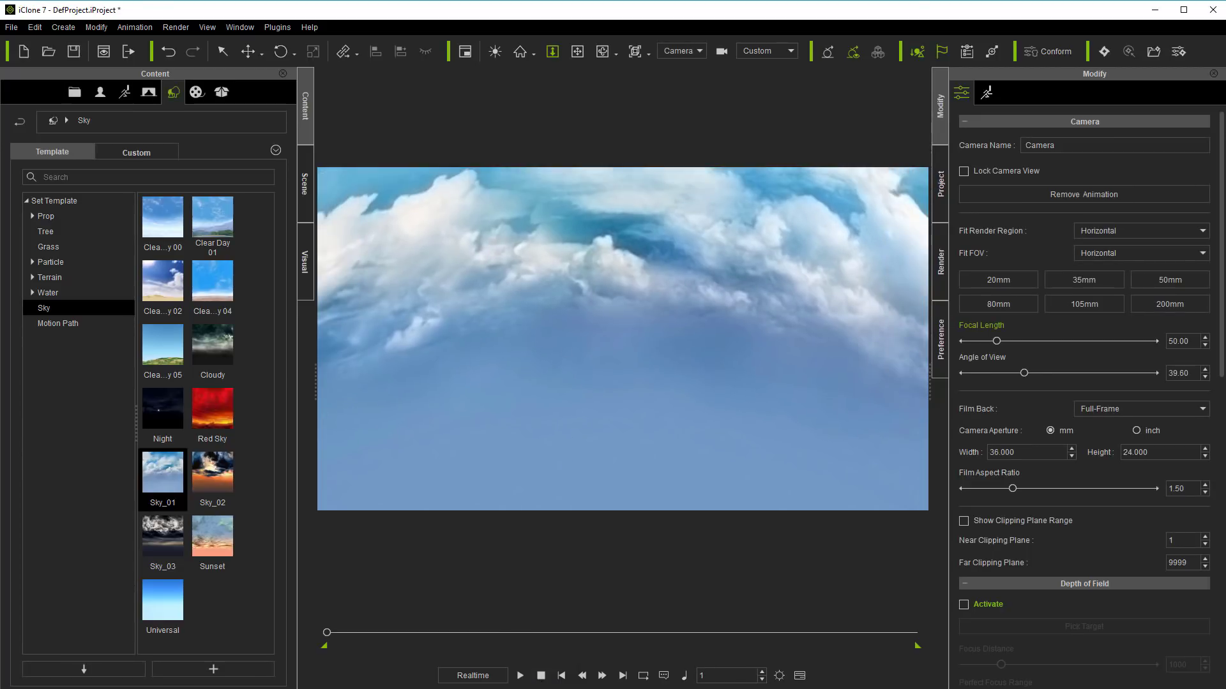
pyautogui.hotkey('alt', 'Tab')
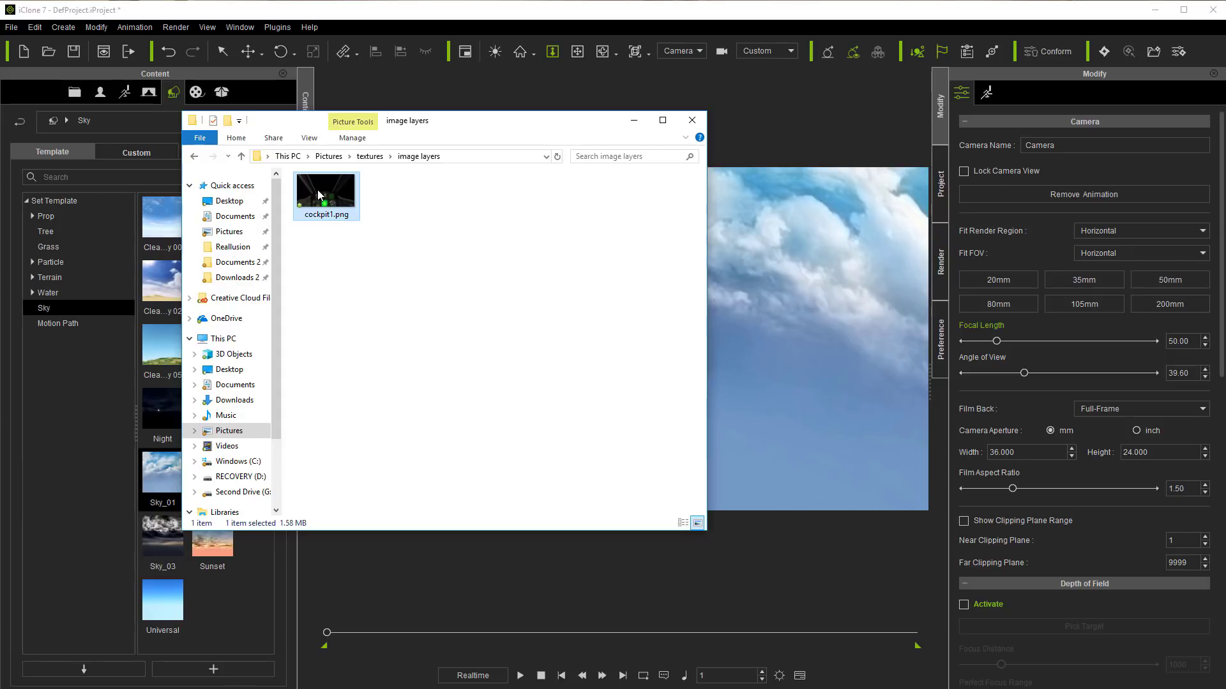
# - Add cockpit1.png as an image layer scaled to about 102.8 by 107.8, then preview it
pyautogui.moveTo(316, 190); pyautogui.dragTo(771, 286)
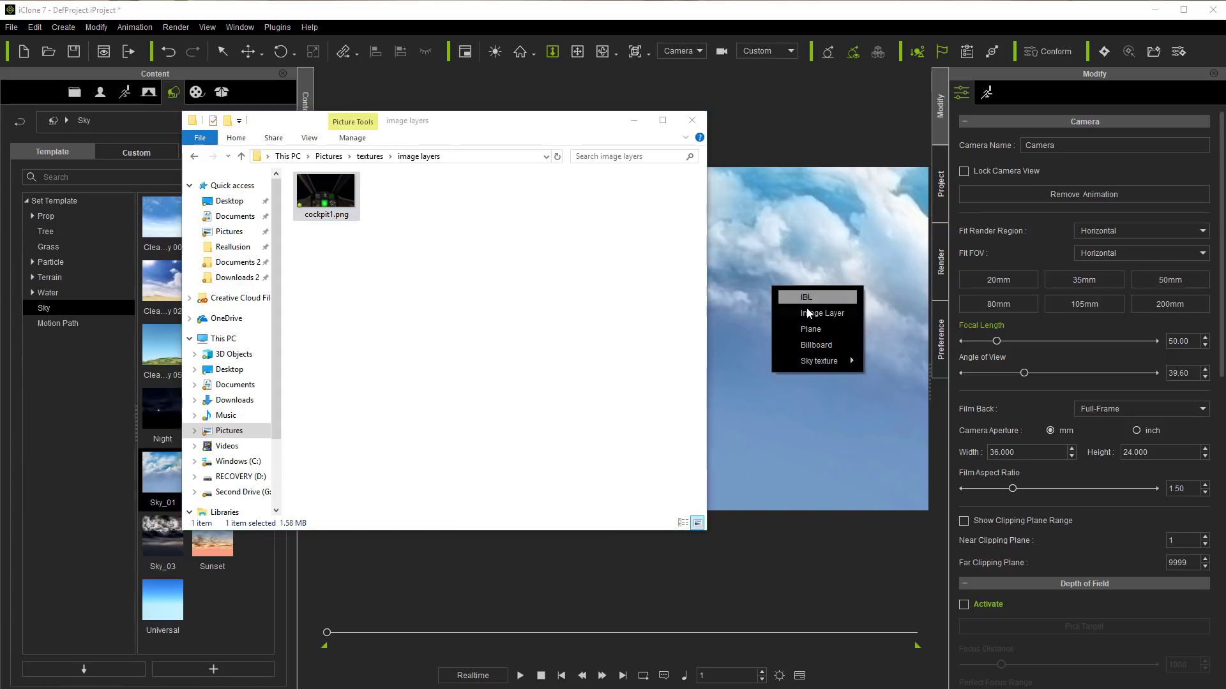
pyautogui.click(795, 305)
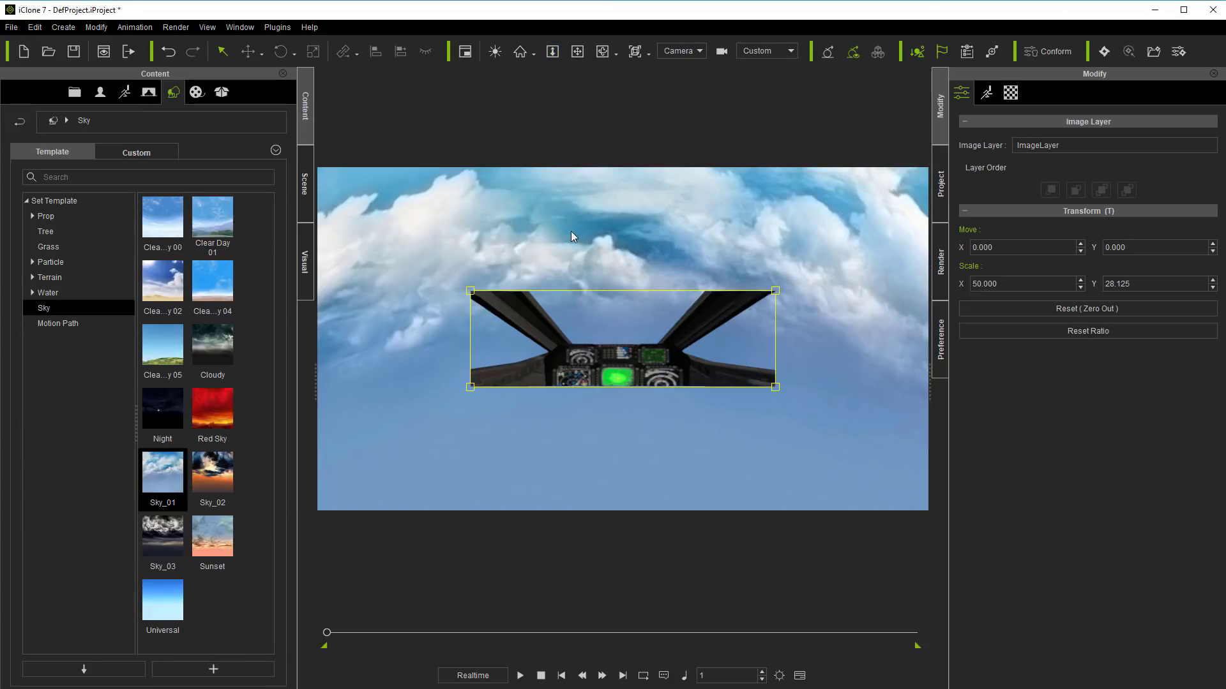
pyautogui.moveTo(777, 387); pyautogui.dragTo(932, 524)
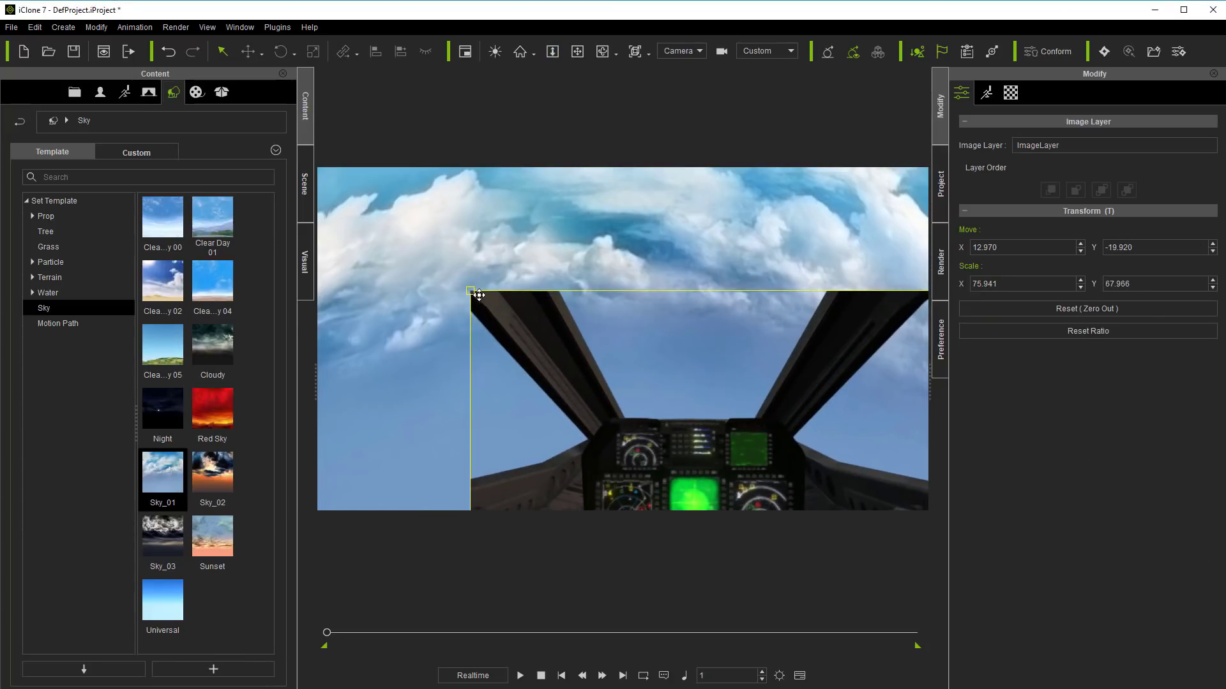
pyautogui.moveTo(471, 291); pyautogui.dragTo(305, 154)
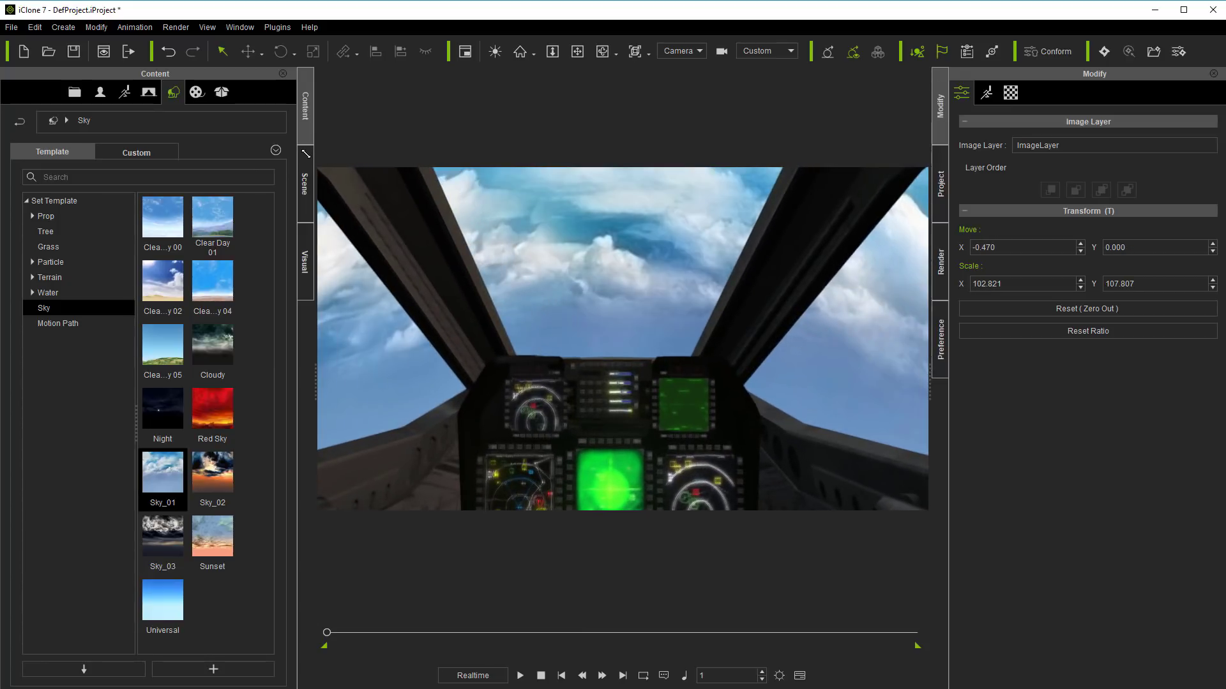
pyautogui.click(520, 676)
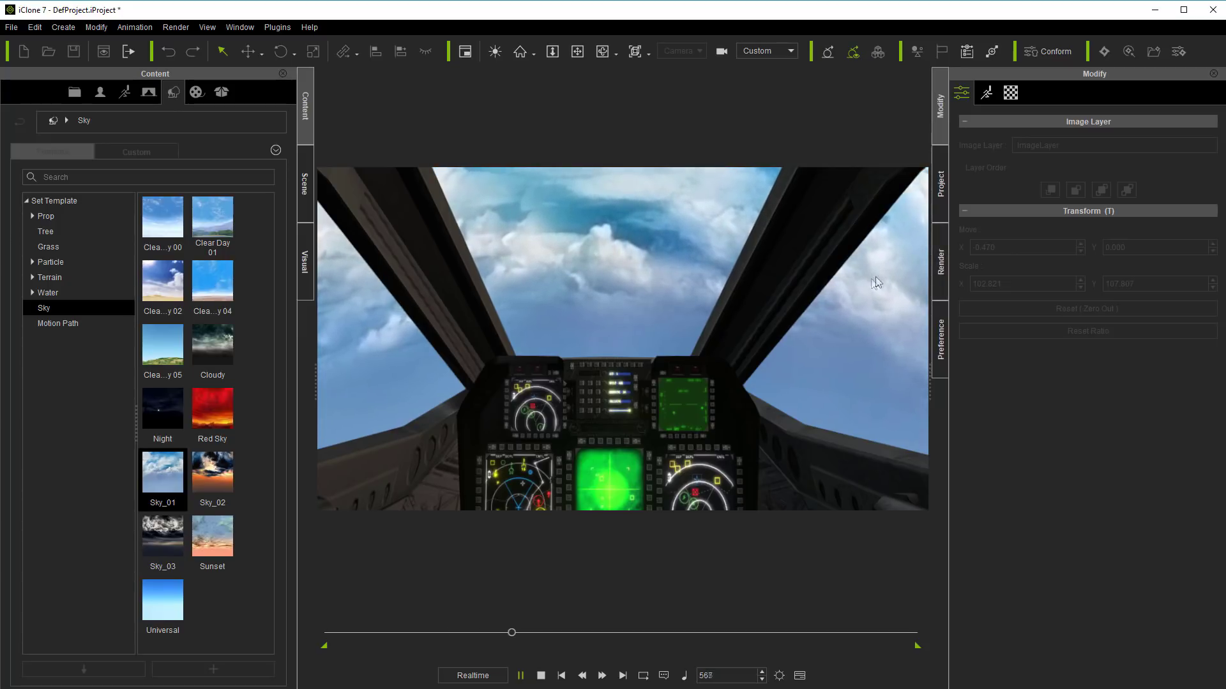
pyautogui.click(542, 677)
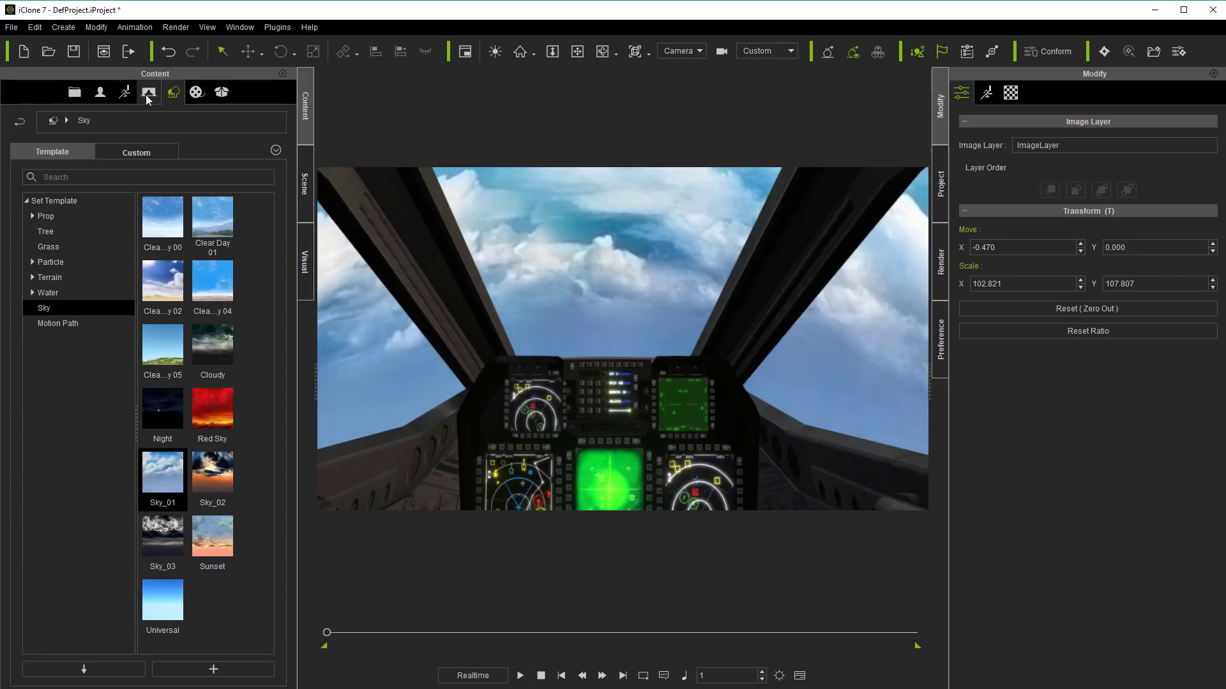
# - Open the Legacy Environment particle templates and drop two Fog particles into the scene
pyautogui.click(54, 263)
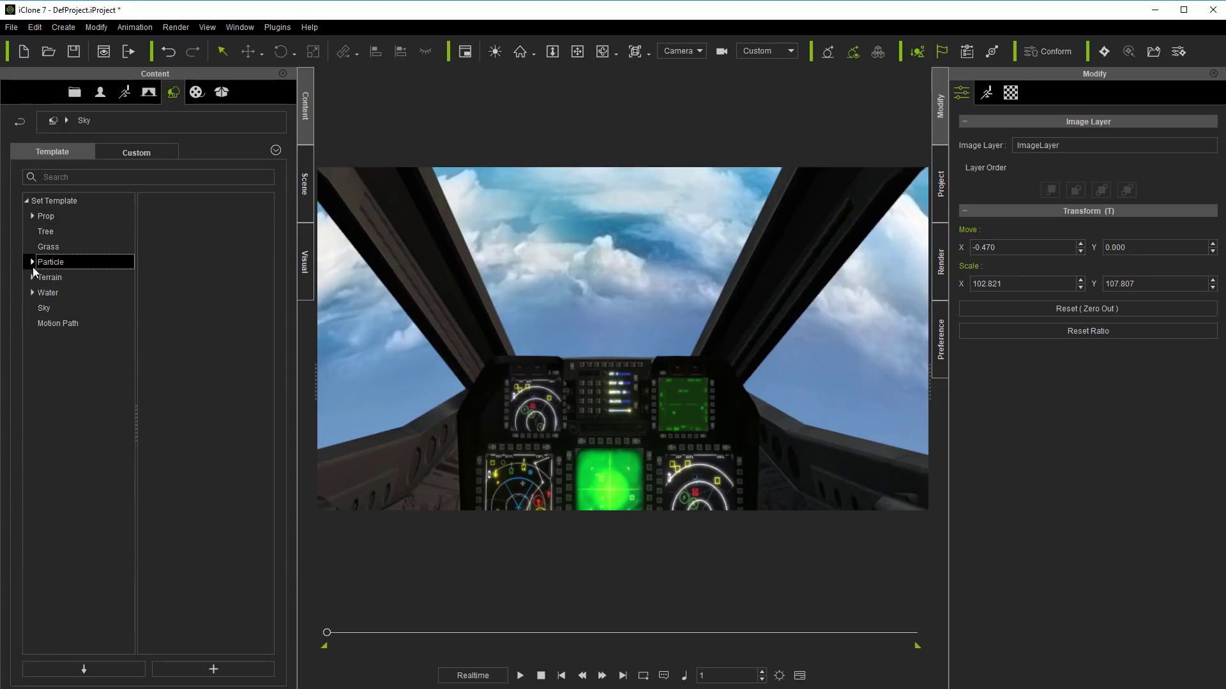
pyautogui.click(33, 262)
pyautogui.click(54, 278)
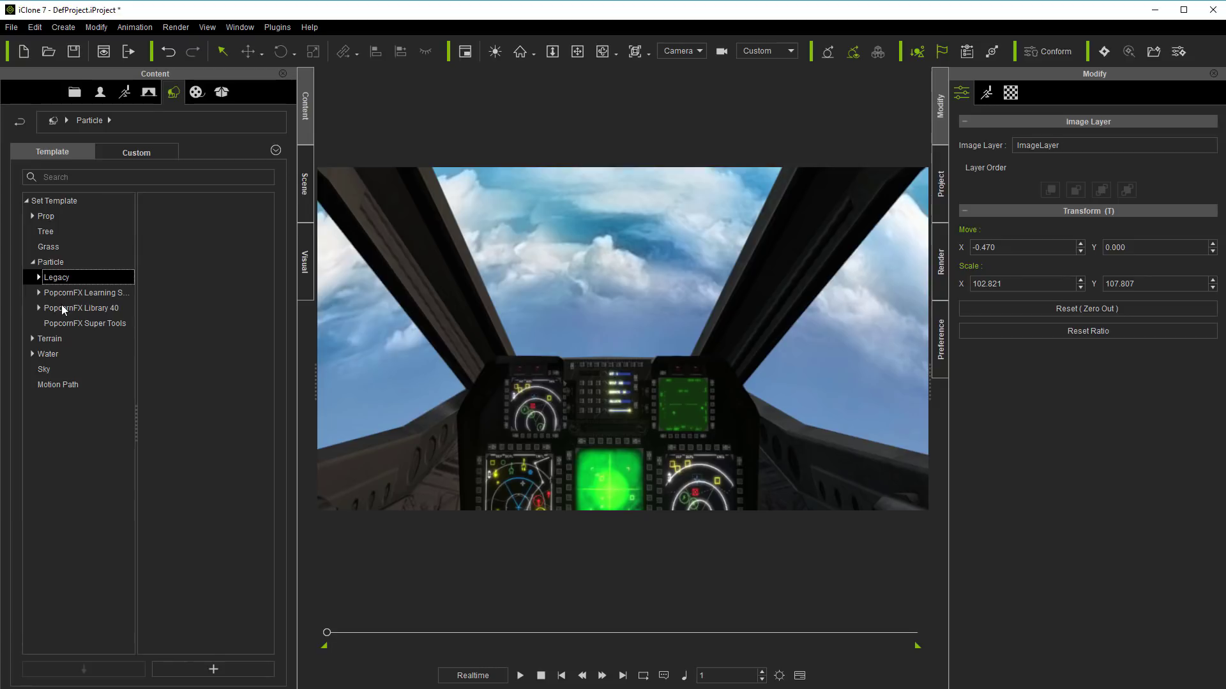
pyautogui.click(39, 278)
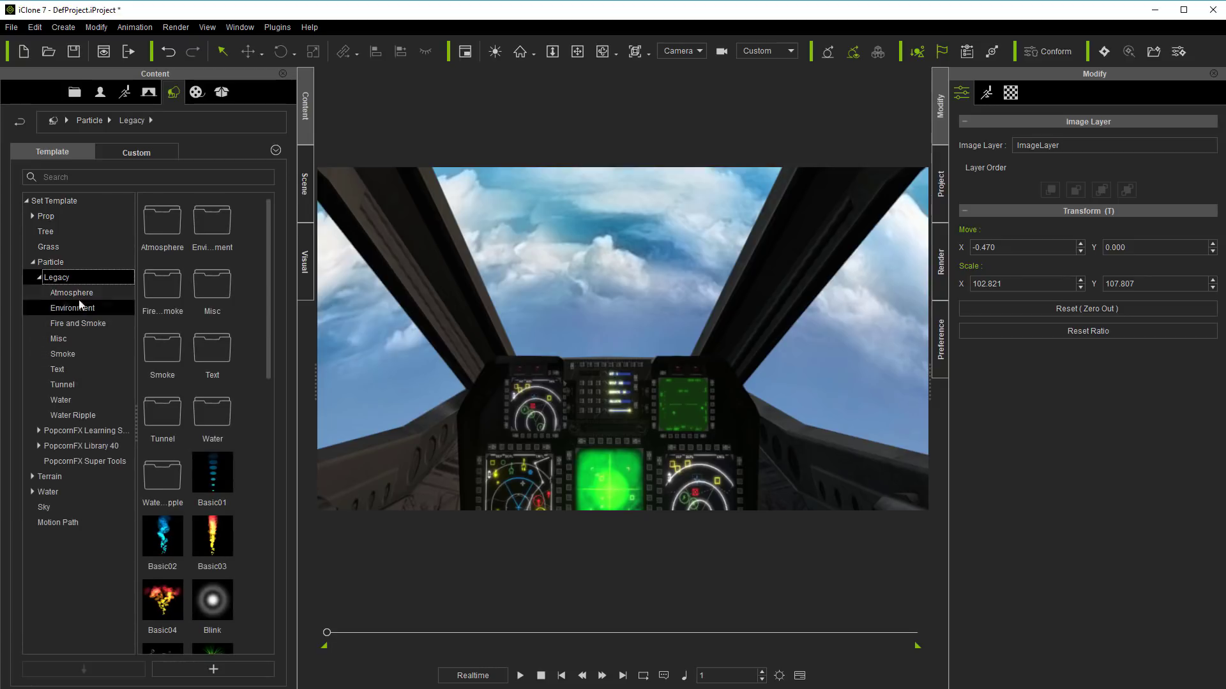
pyautogui.doubleClick(209, 240)
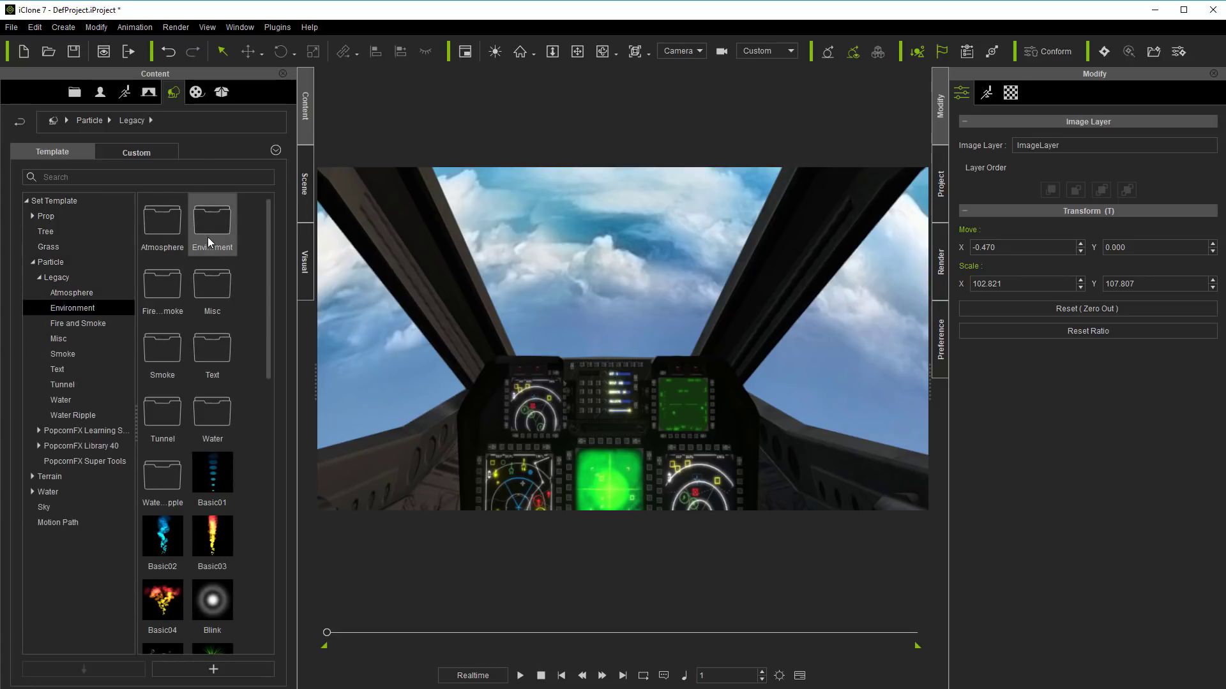
pyautogui.moveTo(209, 292); pyautogui.dragTo(358, 357)
pyautogui.moveTo(219, 294); pyautogui.dragTo(663, 235)
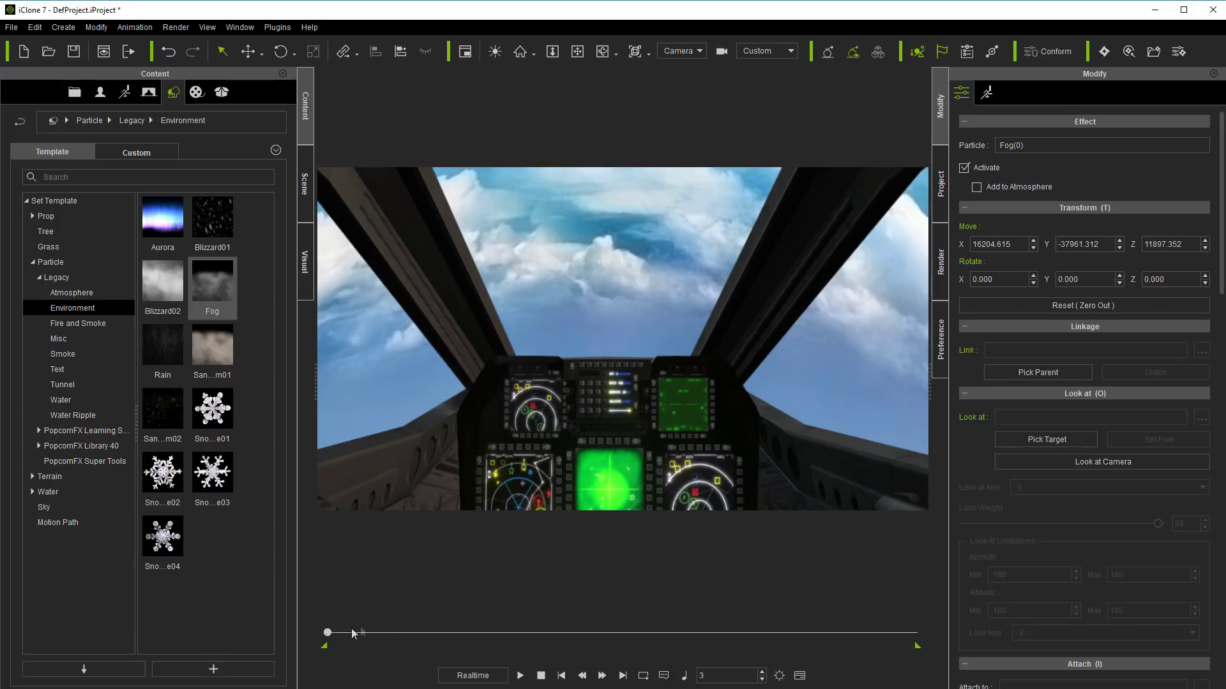
# - At frame 223, add three more Fog particles around the sky
pyautogui.click(400, 632)
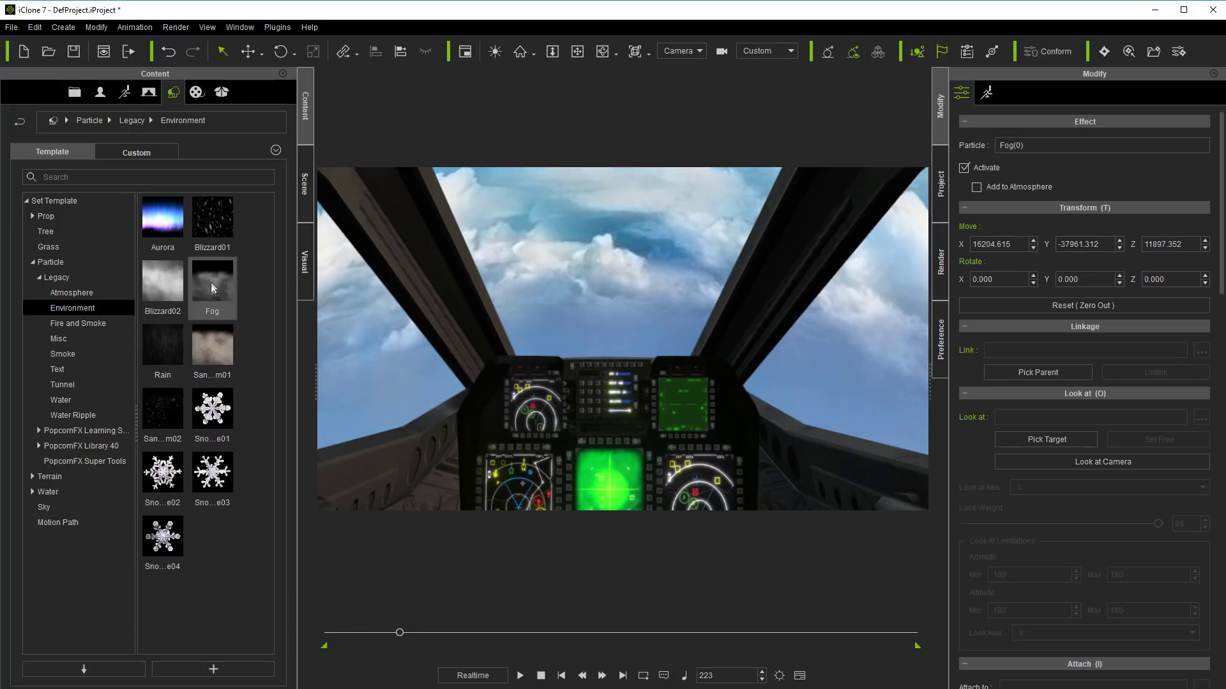
pyautogui.moveTo(211, 282); pyautogui.dragTo(900, 376)
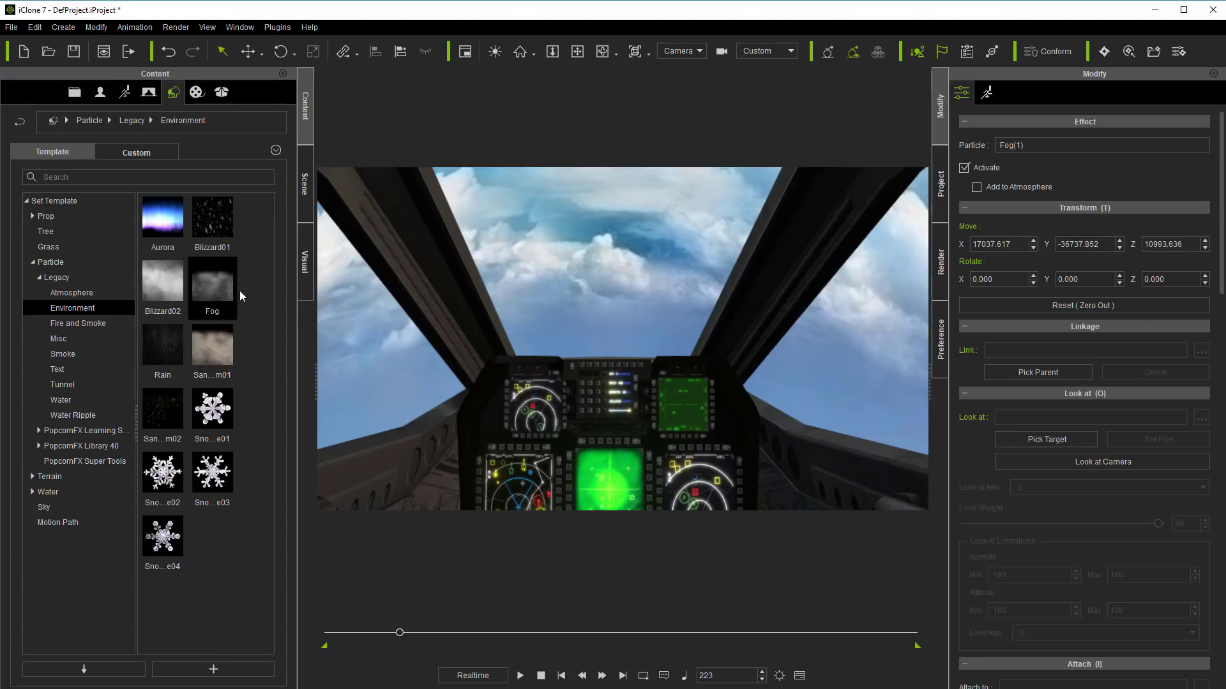
pyautogui.moveTo(232, 286); pyautogui.dragTo(481, 186)
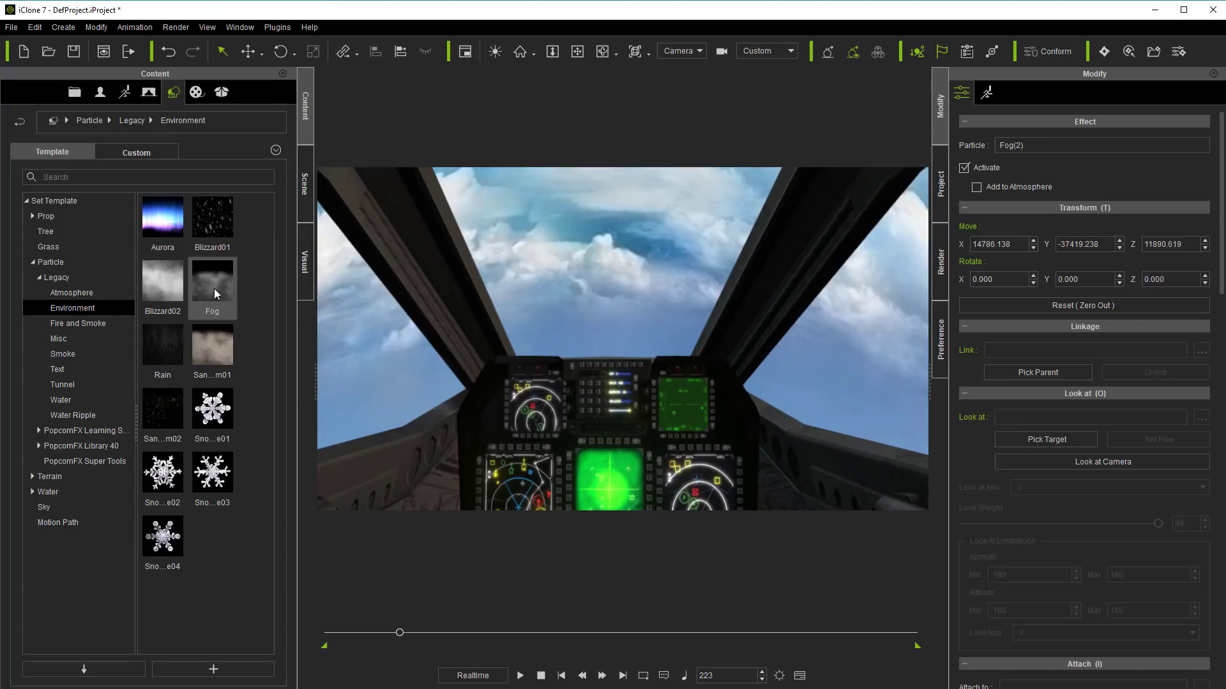
pyautogui.moveTo(213, 288); pyautogui.dragTo(350, 399)
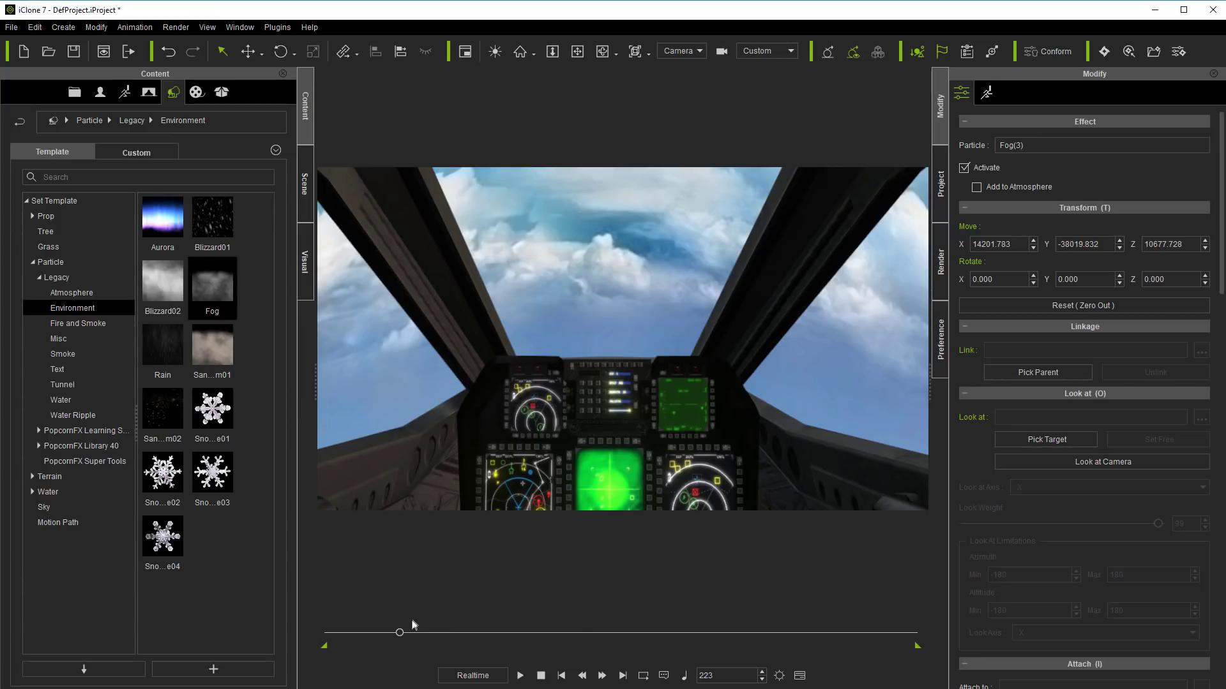
# - Add a Fog particle at each of frames 569, 819 and 1159
pyautogui.moveTo(401, 632); pyautogui.dragTo(514, 644)
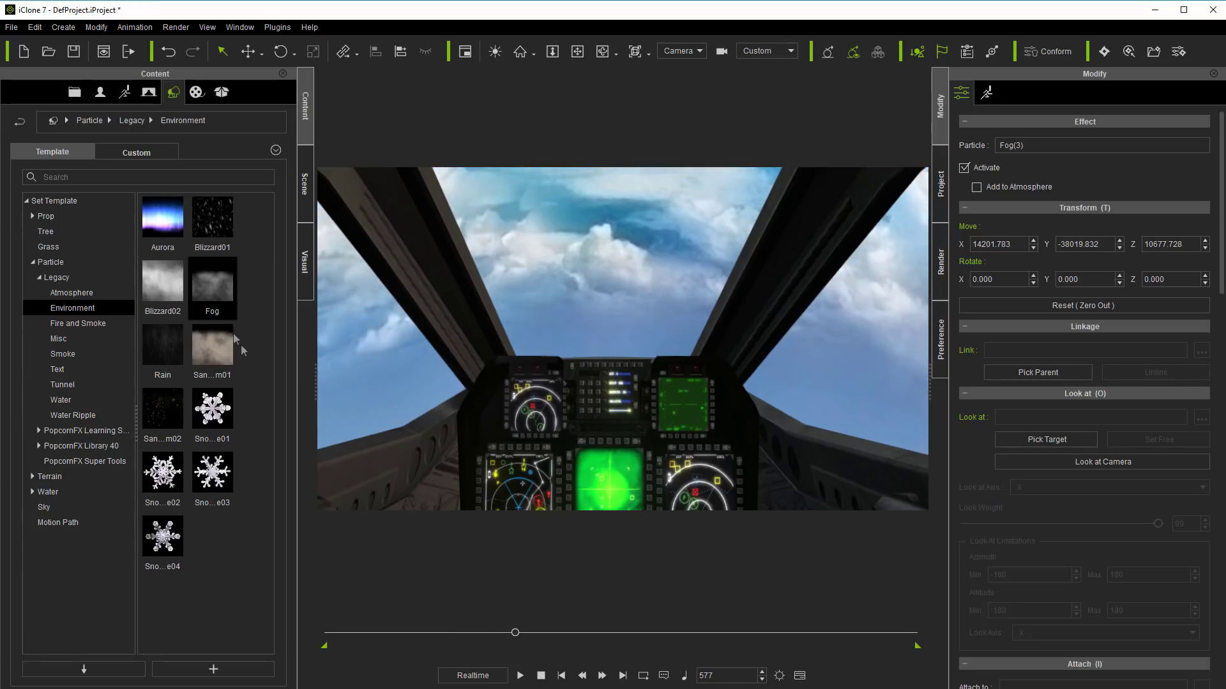
pyautogui.moveTo(240, 345); pyautogui.dragTo(717, 215)
pyautogui.moveTo(515, 635); pyautogui.dragTo(597, 643)
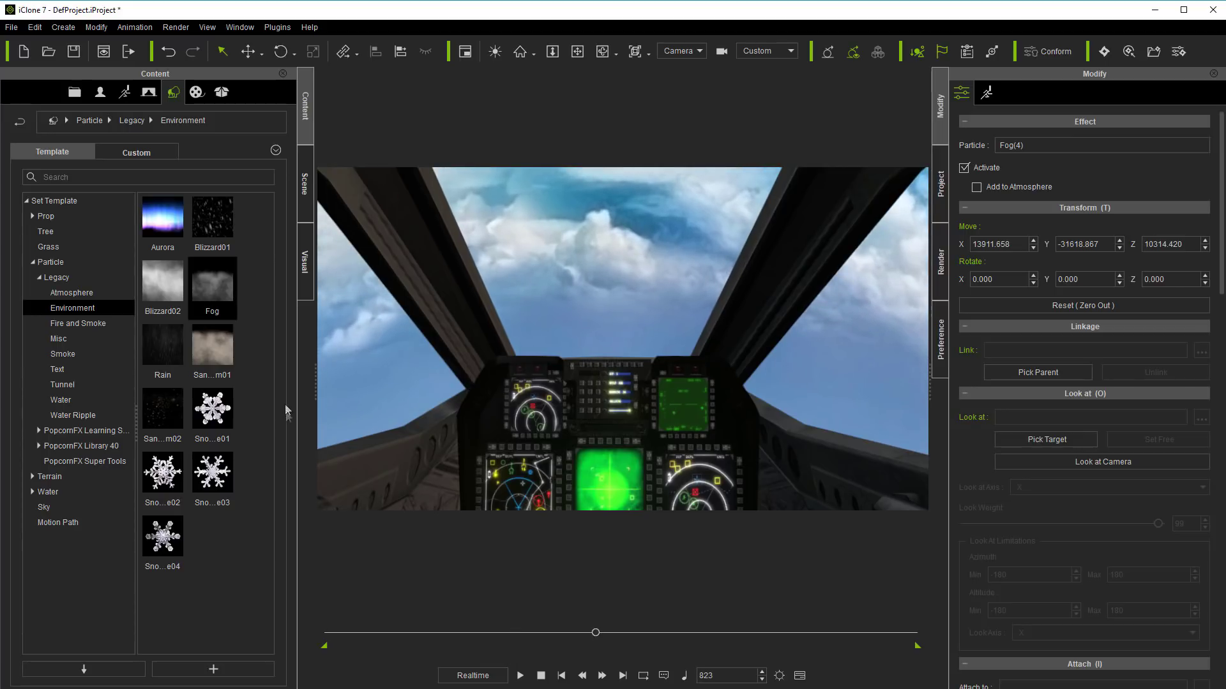
pyautogui.moveTo(212, 284); pyautogui.dragTo(836, 363)
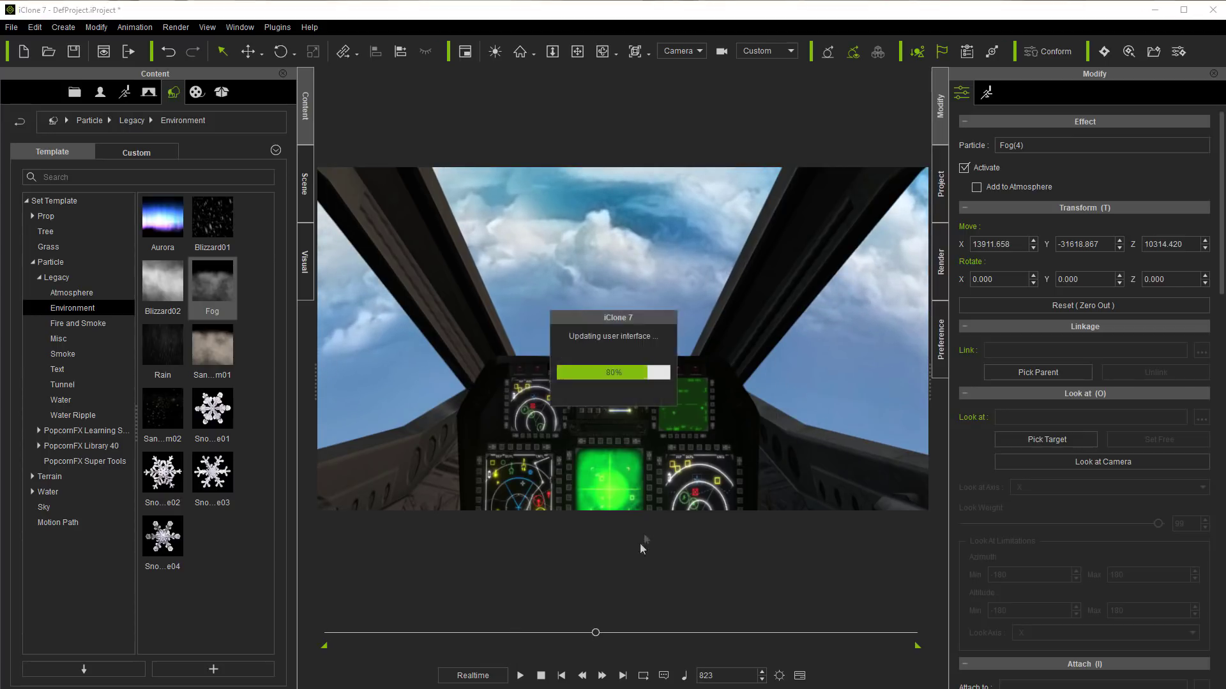
pyautogui.moveTo(599, 635); pyautogui.dragTo(704, 639)
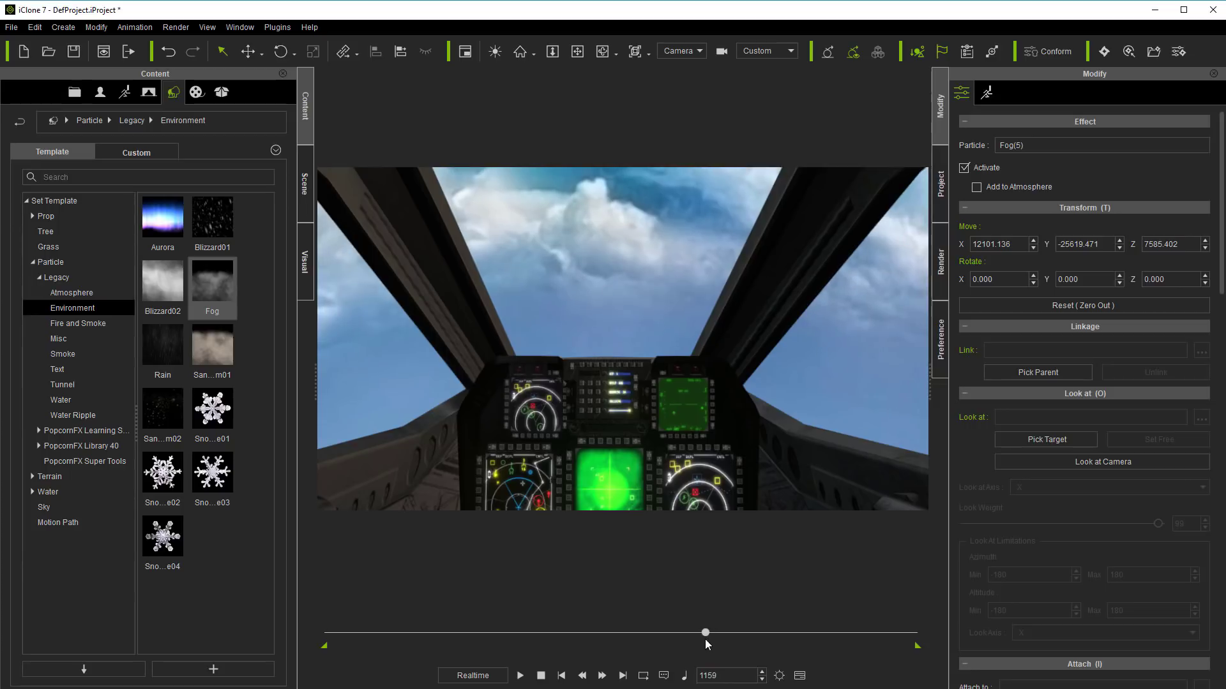
pyautogui.moveTo(212, 284); pyautogui.dragTo(383, 370)
# - Add Fog particles at frames 1391 and 1592, then rewind and play the fly-through
pyautogui.moveTo(705, 638); pyautogui.dragTo(780, 633)
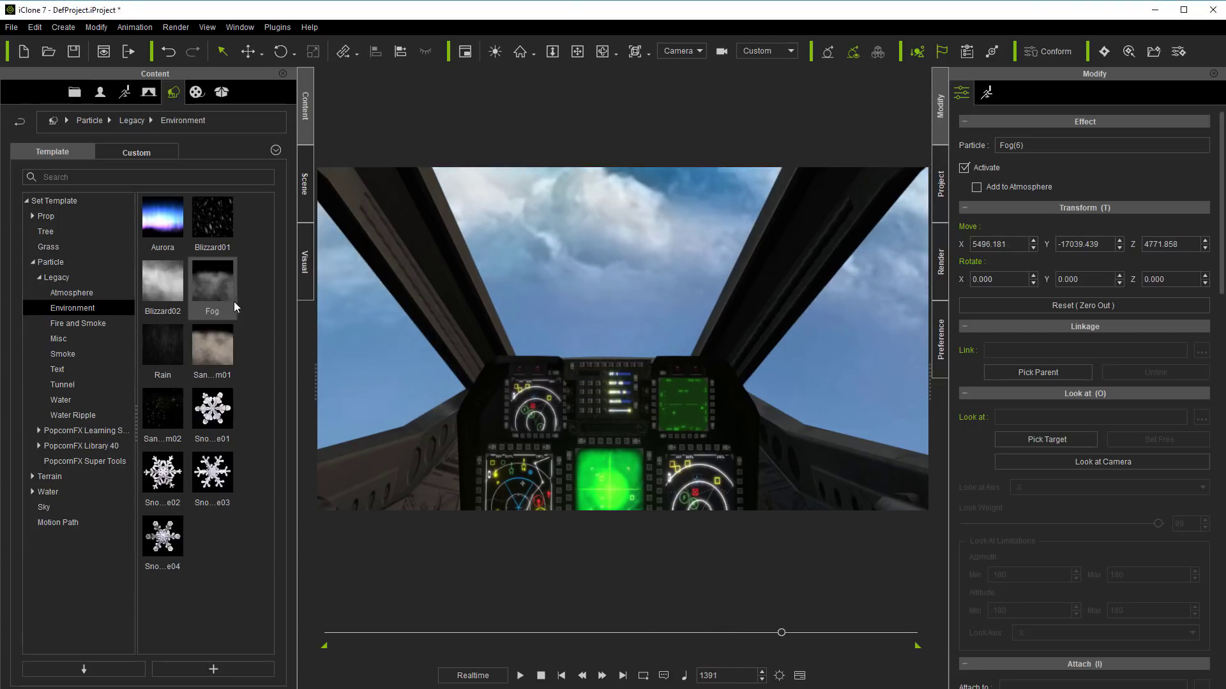
pyautogui.moveTo(233, 301); pyautogui.dragTo(489, 227)
pyautogui.moveTo(782, 634); pyautogui.dragTo(847, 633)
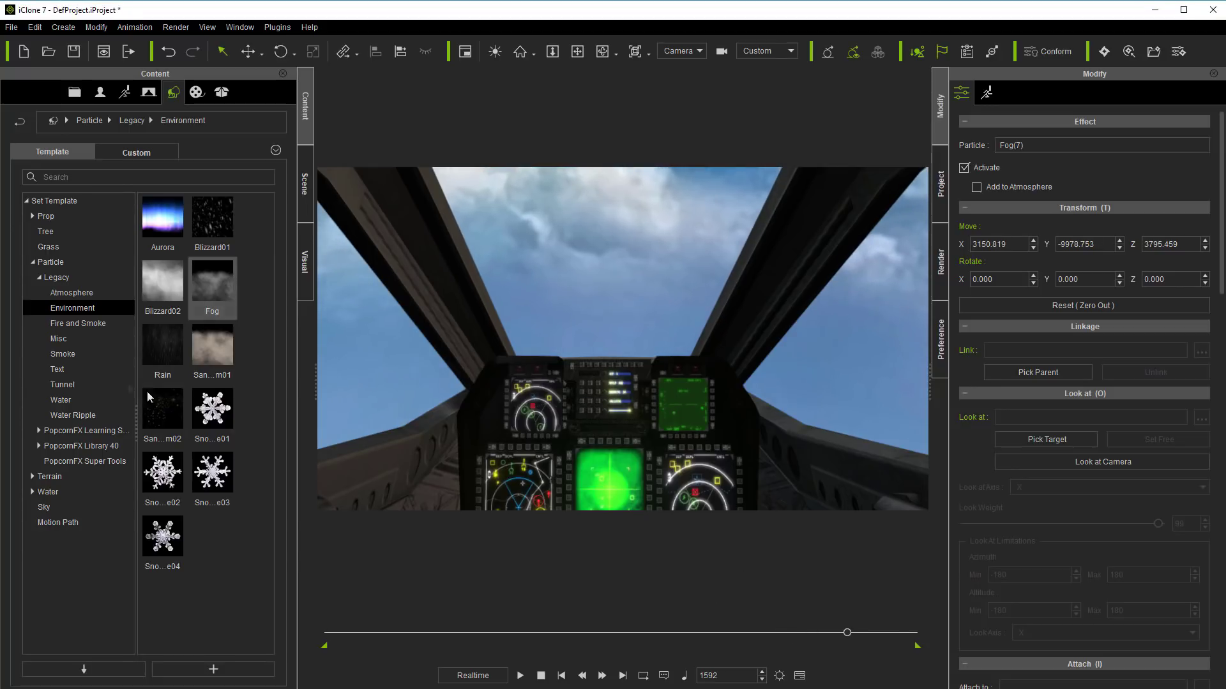
pyautogui.moveTo(206, 277); pyautogui.dragTo(366, 397)
pyautogui.moveTo(851, 637); pyautogui.dragTo(882, 640)
pyautogui.click(541, 675)
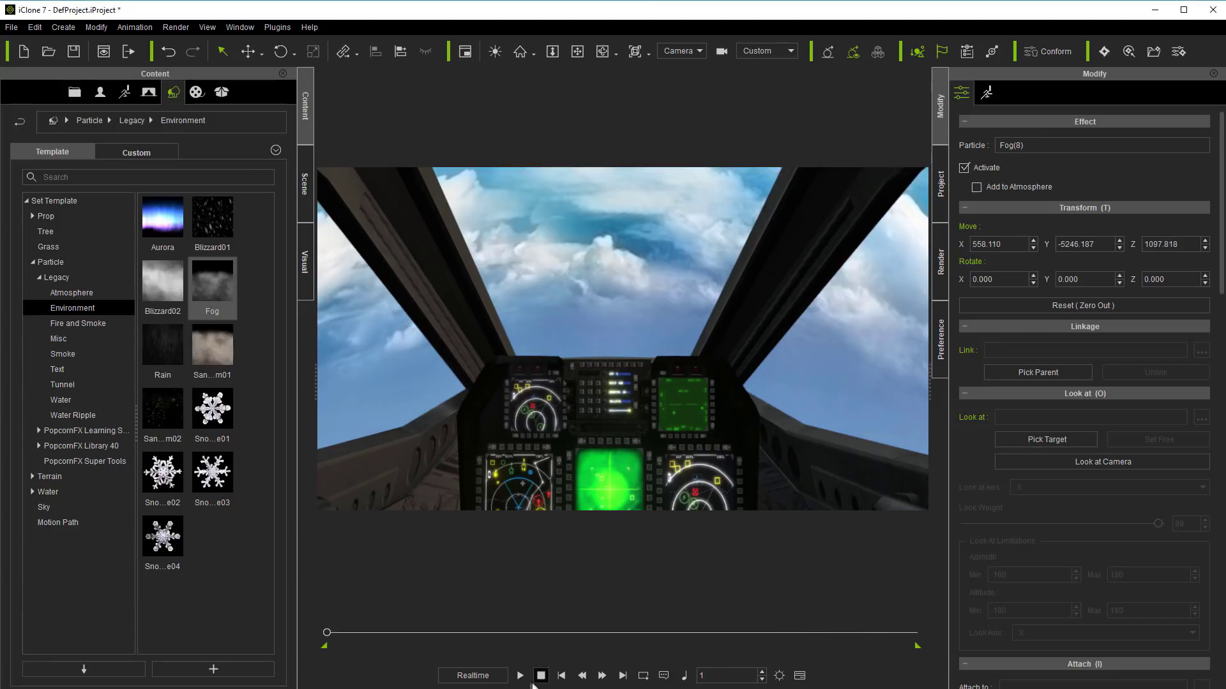
pyautogui.click(520, 676)
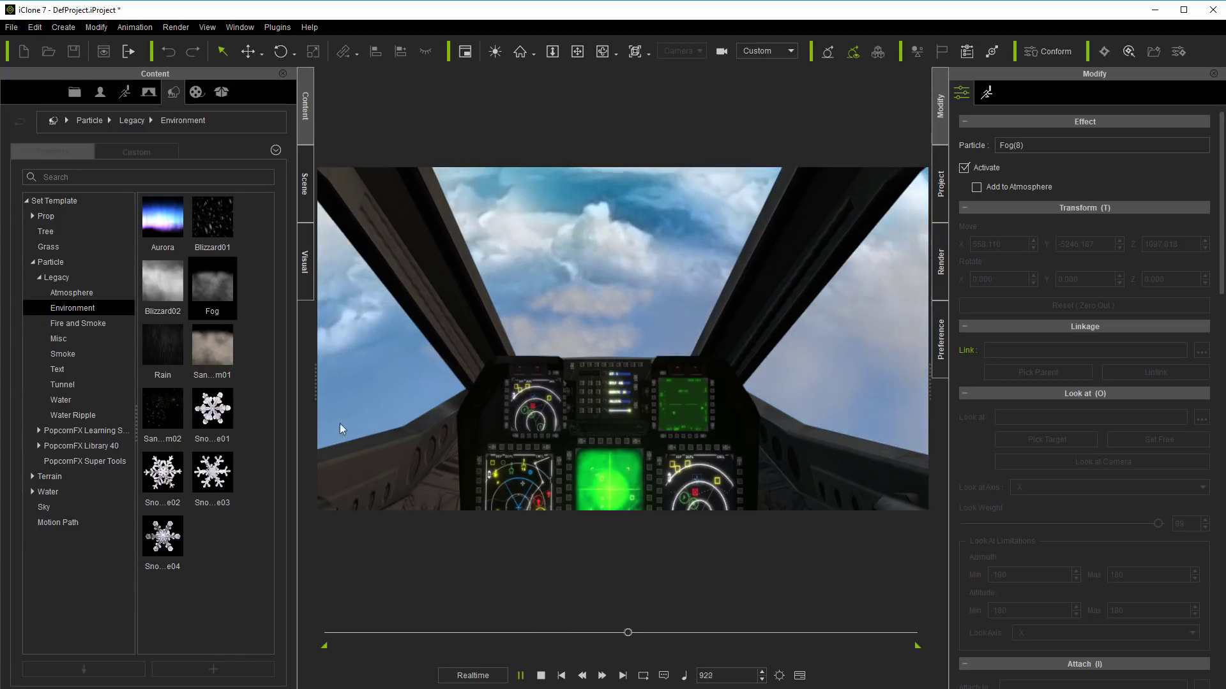
# - Pause, then add two Fog particles at frame 605 and one at frame 1367
pyautogui.click(521, 674)
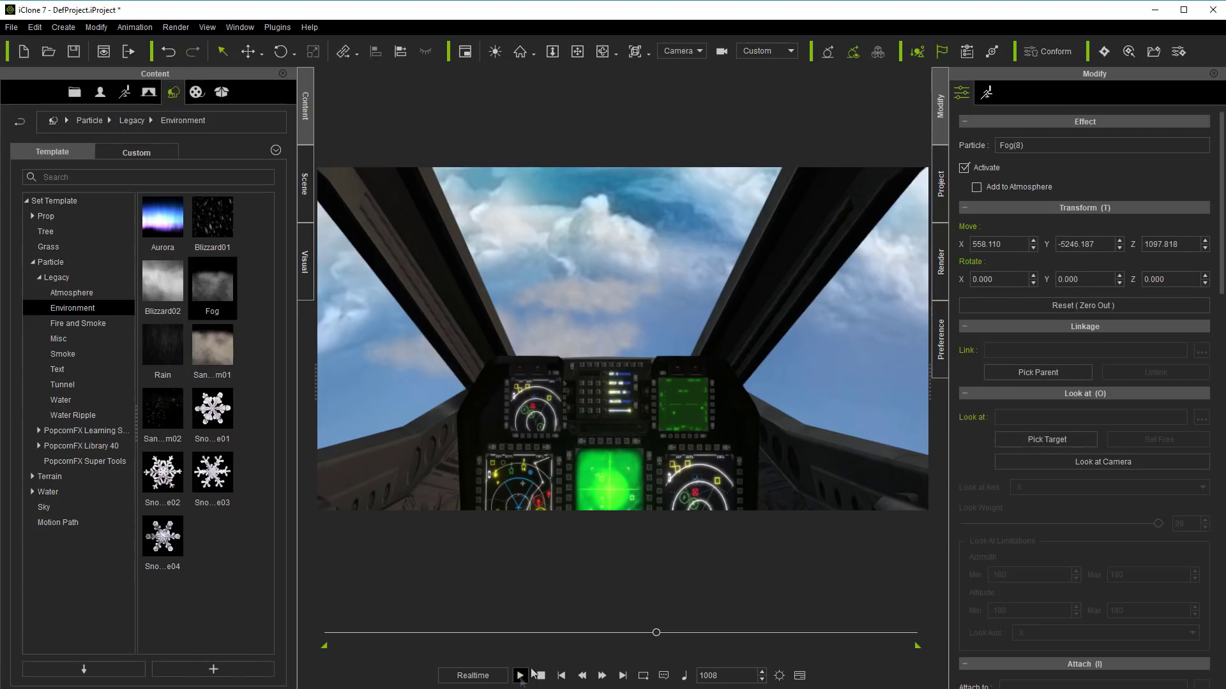
pyautogui.moveTo(650, 633); pyautogui.dragTo(525, 646)
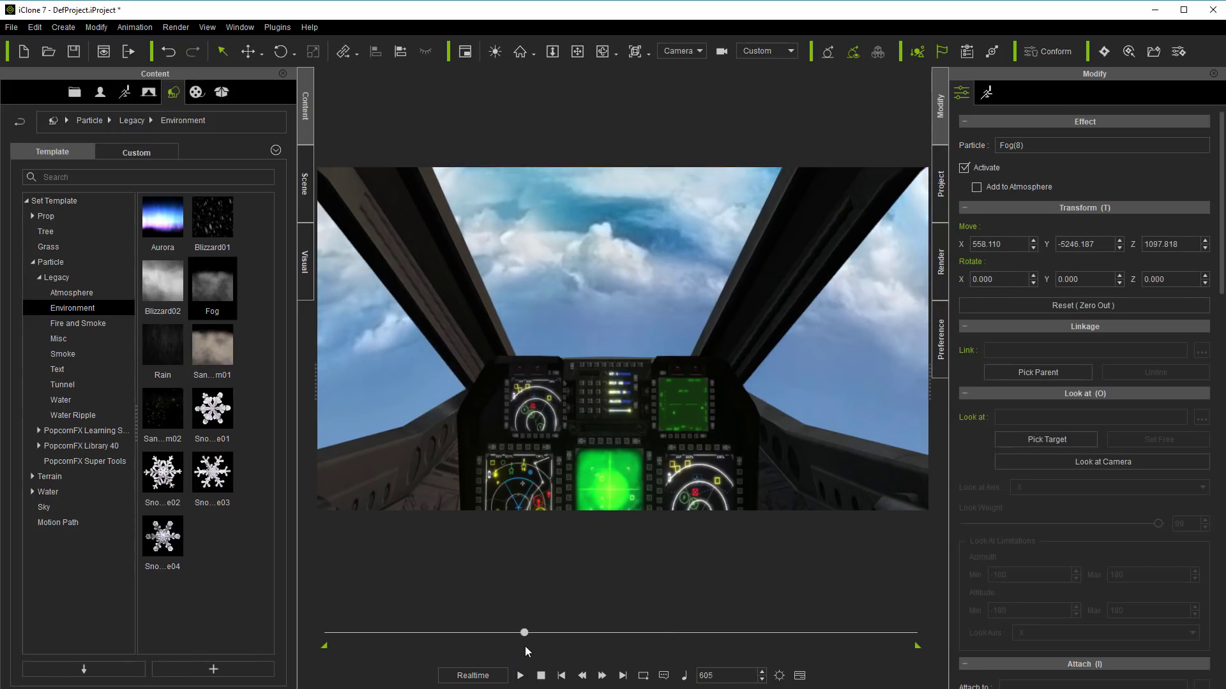
pyautogui.moveTo(233, 296); pyautogui.dragTo(360, 390)
pyautogui.moveTo(224, 290); pyautogui.dragTo(556, 252)
pyautogui.moveTo(526, 634); pyautogui.dragTo(773, 649)
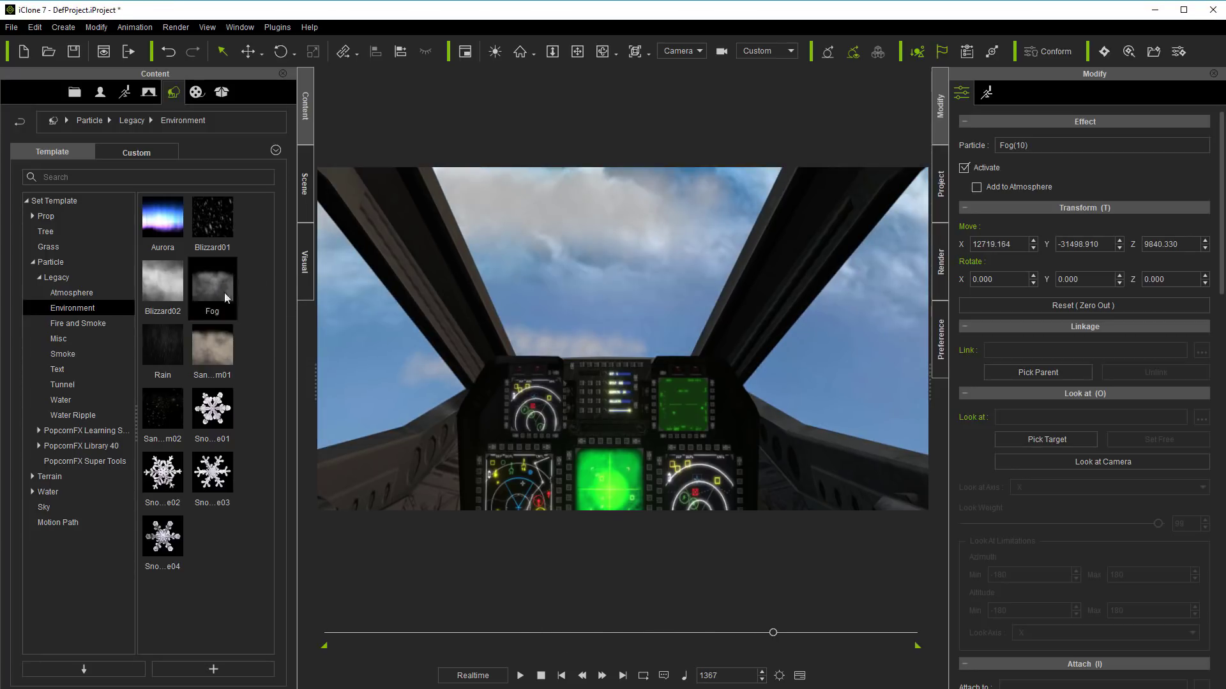
pyautogui.moveTo(209, 285); pyautogui.dragTo(832, 341)
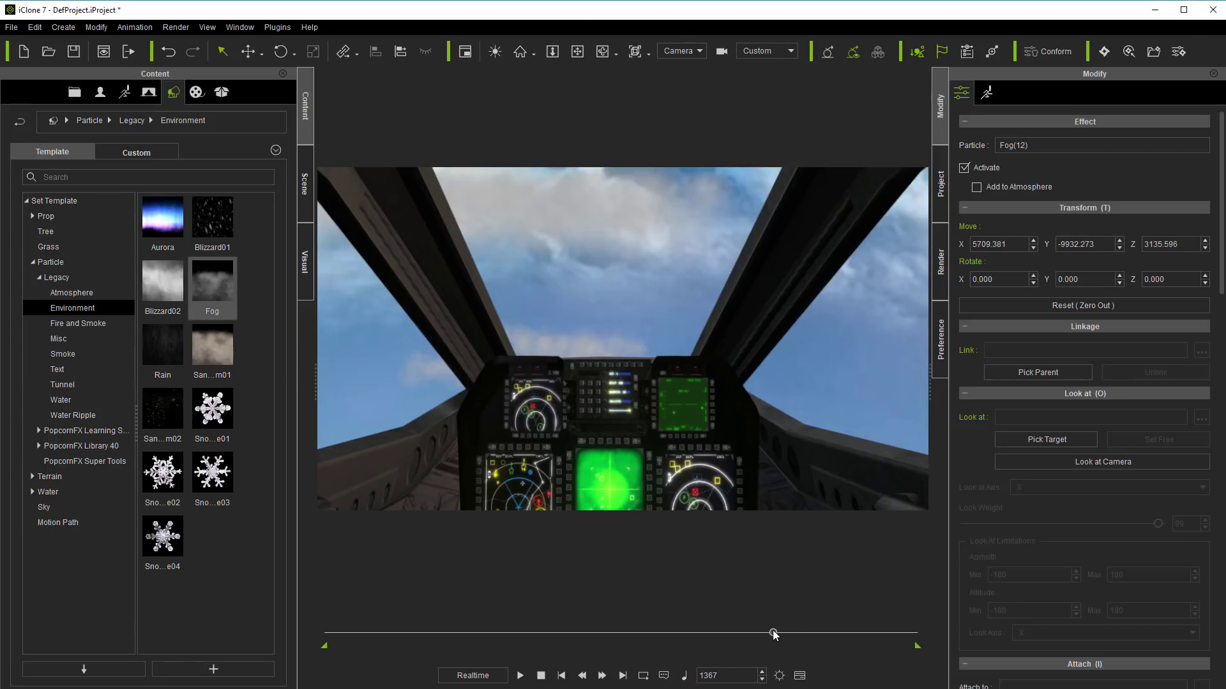
# - Rewind and play the fly-through, pausing at frame 1014
pyautogui.moveTo(774, 635); pyautogui.dragTo(347, 633)
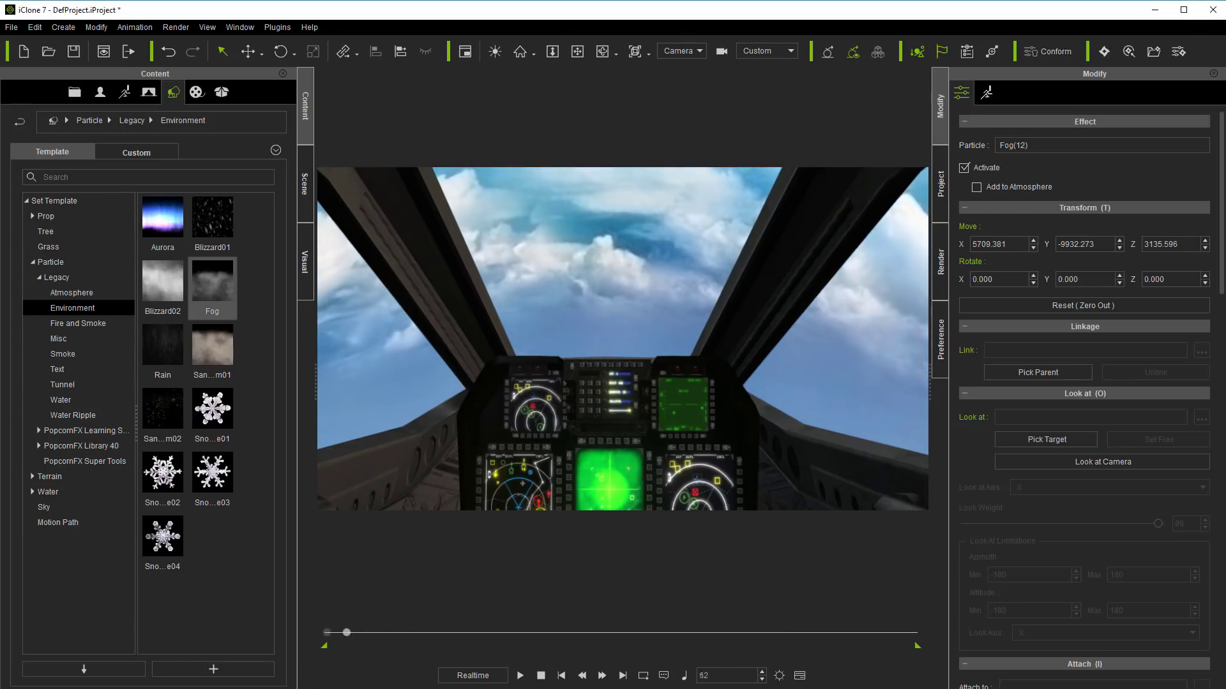
pyautogui.click(521, 676)
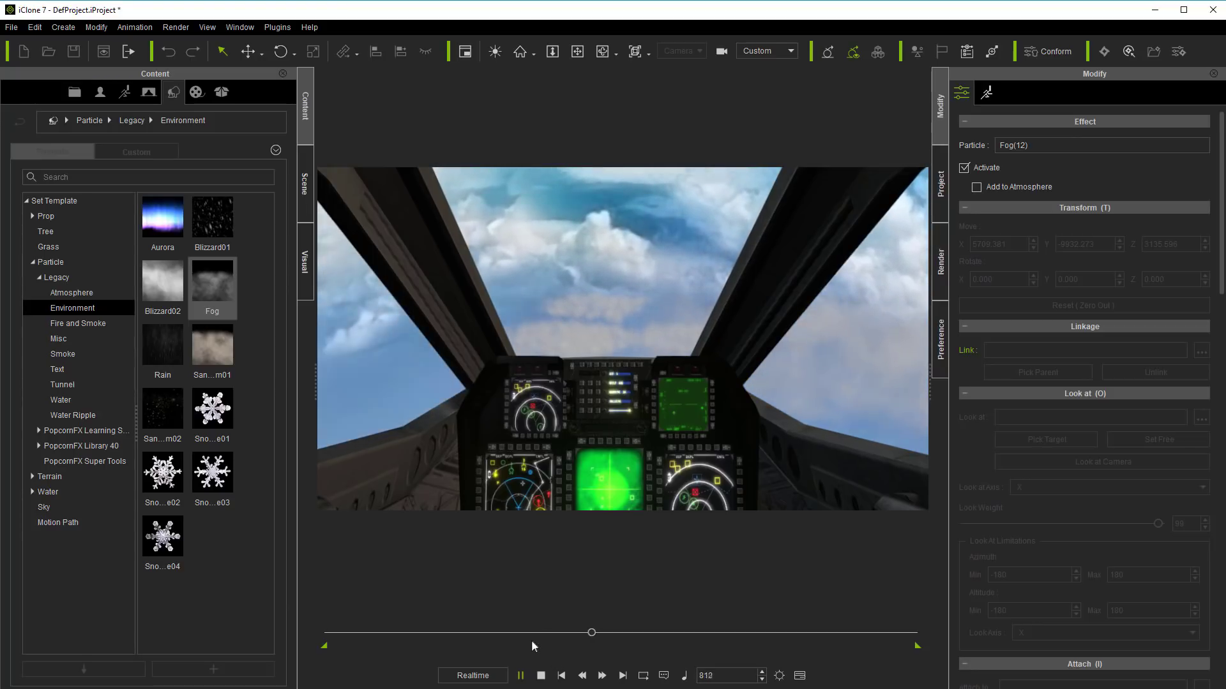
pyautogui.click(521, 676)
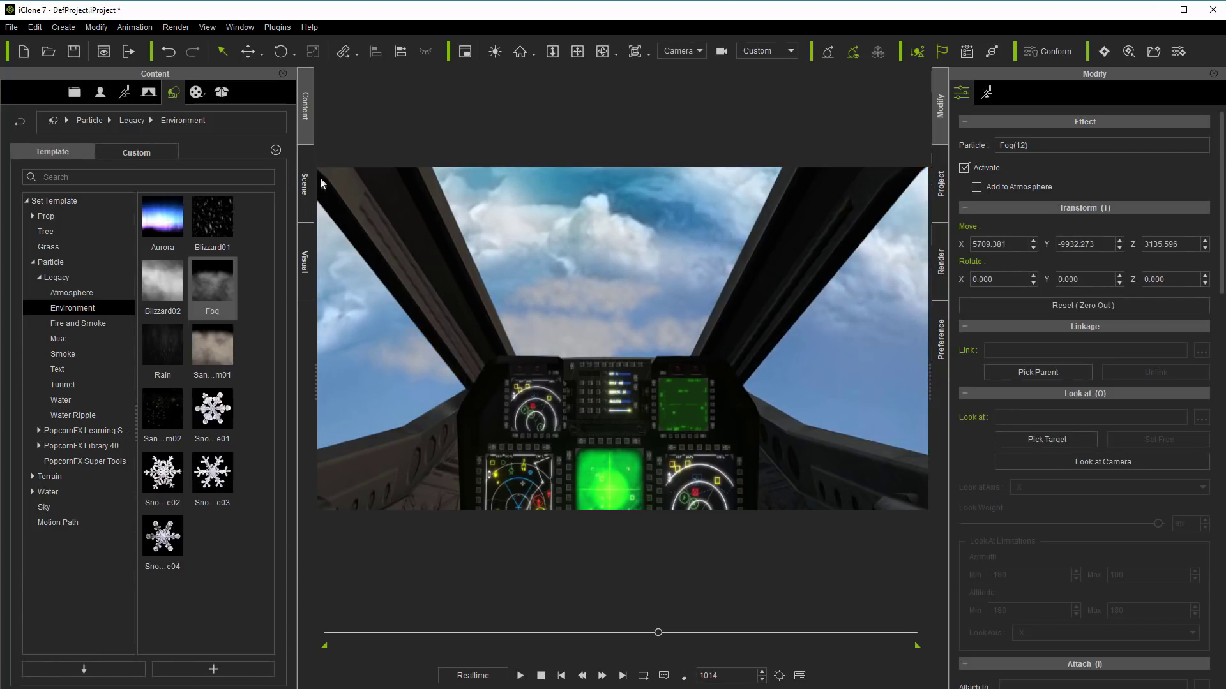
# - Lower the Sky texture's Self Illumination to 16 and play the fly-through from frame 1
pyautogui.click(307, 167)
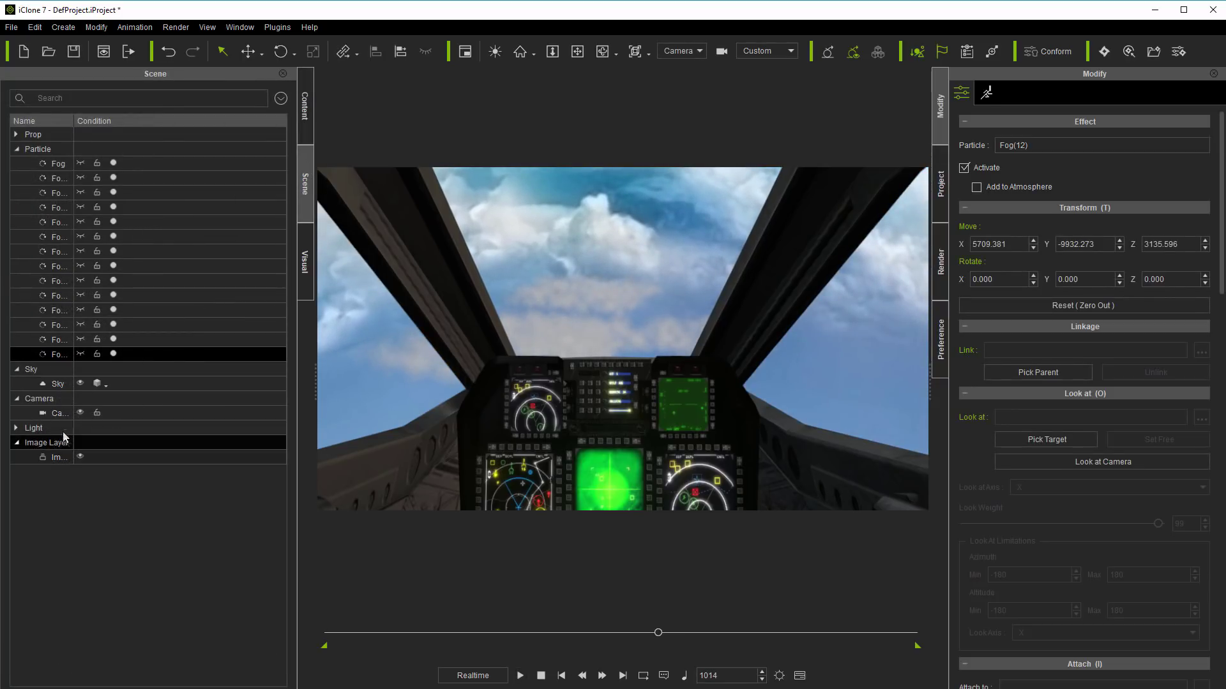
pyautogui.click(56, 385)
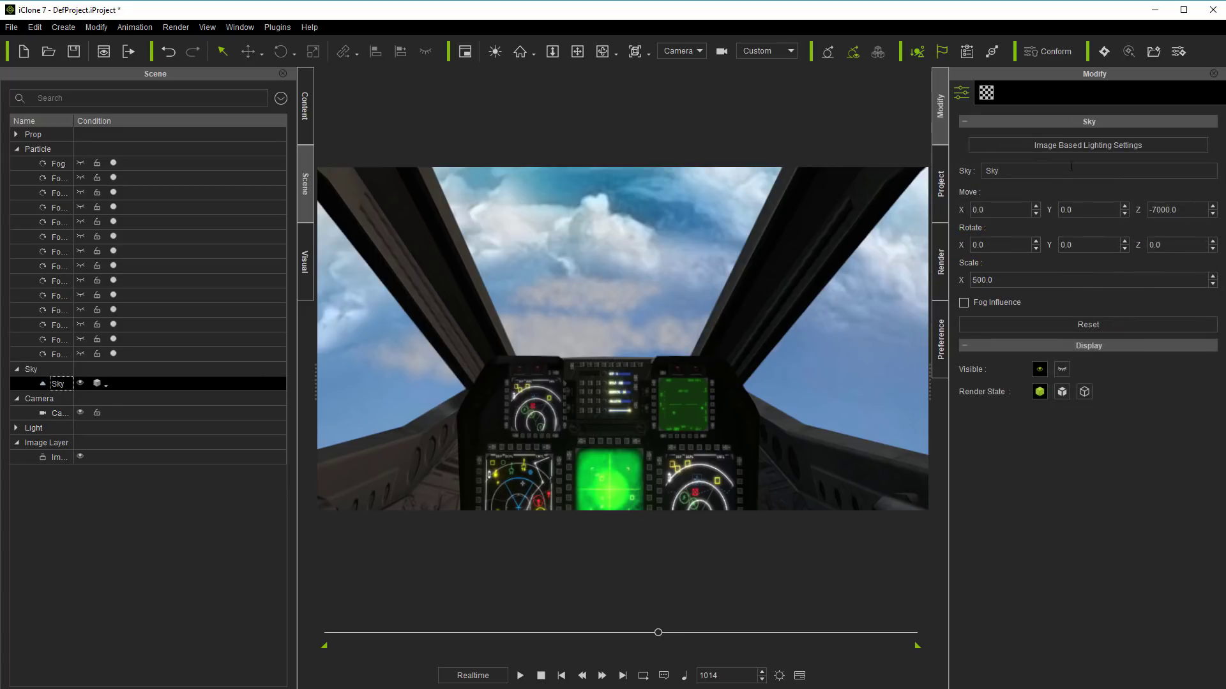
pyautogui.click(986, 93)
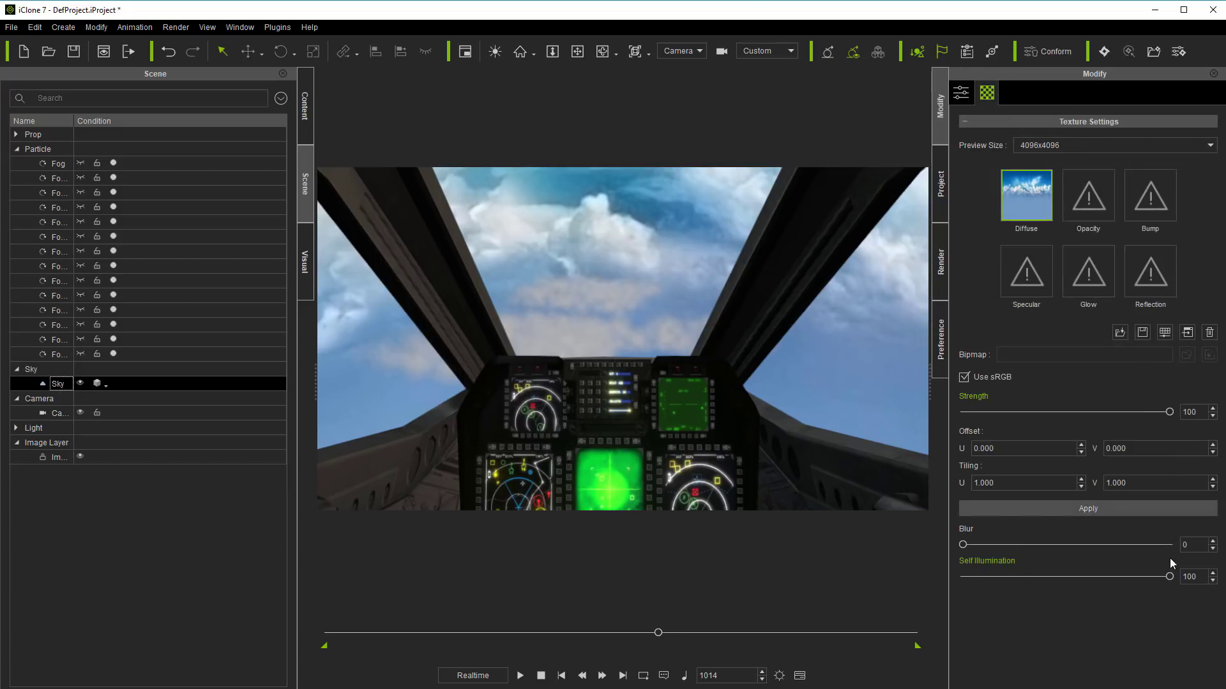
pyautogui.moveTo(1169, 576); pyautogui.dragTo(1057, 599)
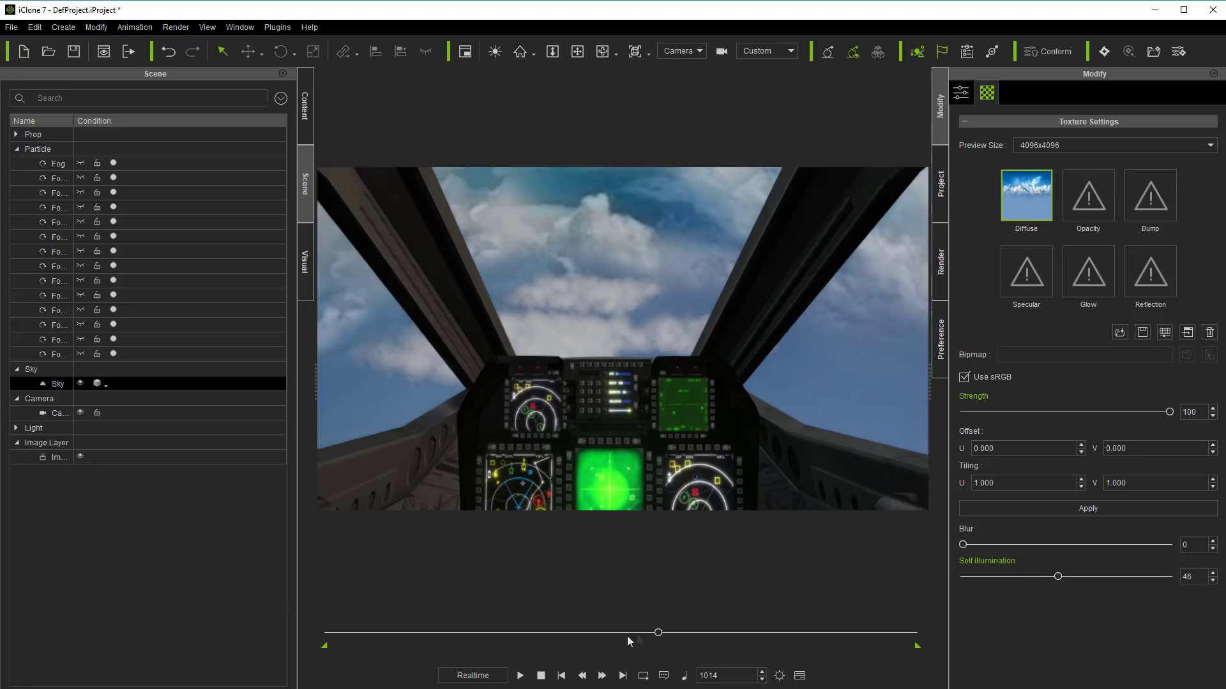
pyautogui.moveTo(654, 635); pyautogui.dragTo(285, 653)
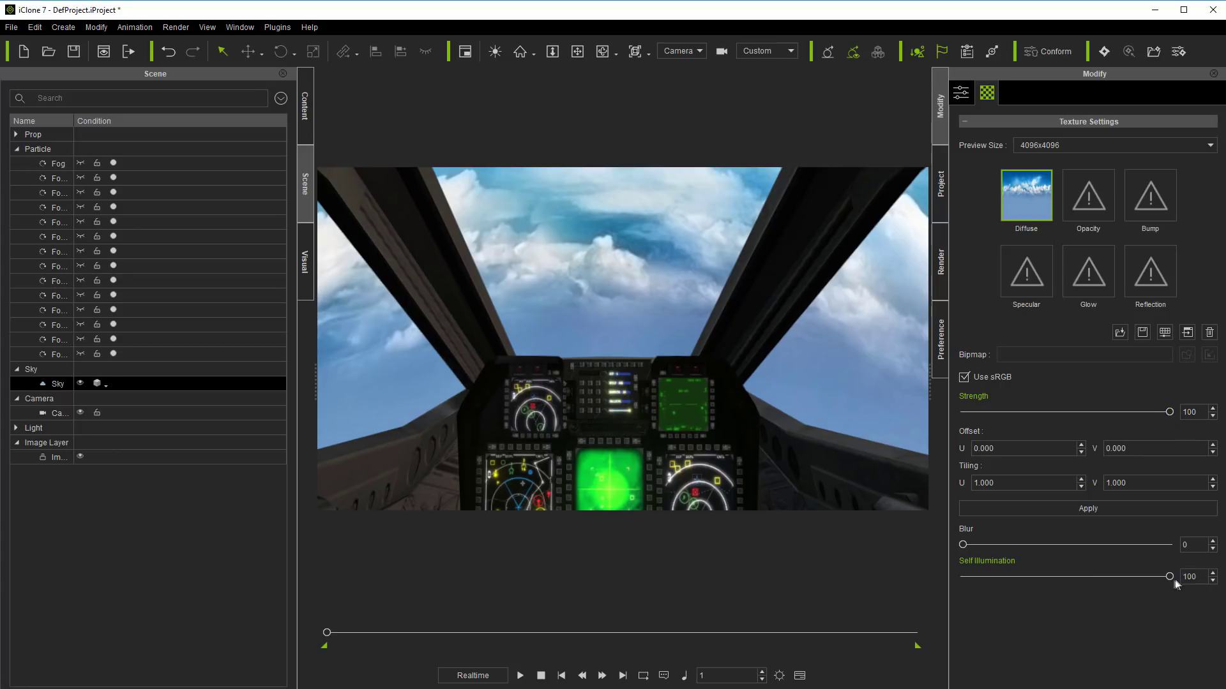
pyautogui.moveTo(1054, 597); pyautogui.dragTo(1006, 605)
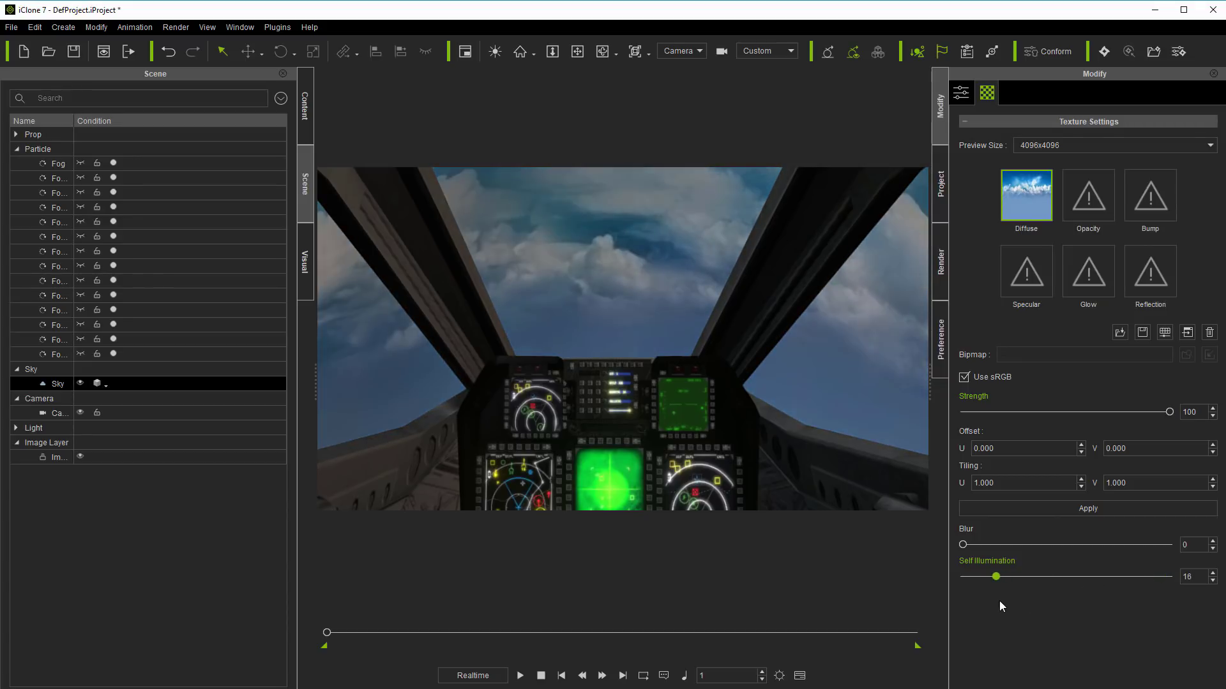
pyautogui.click(521, 676)
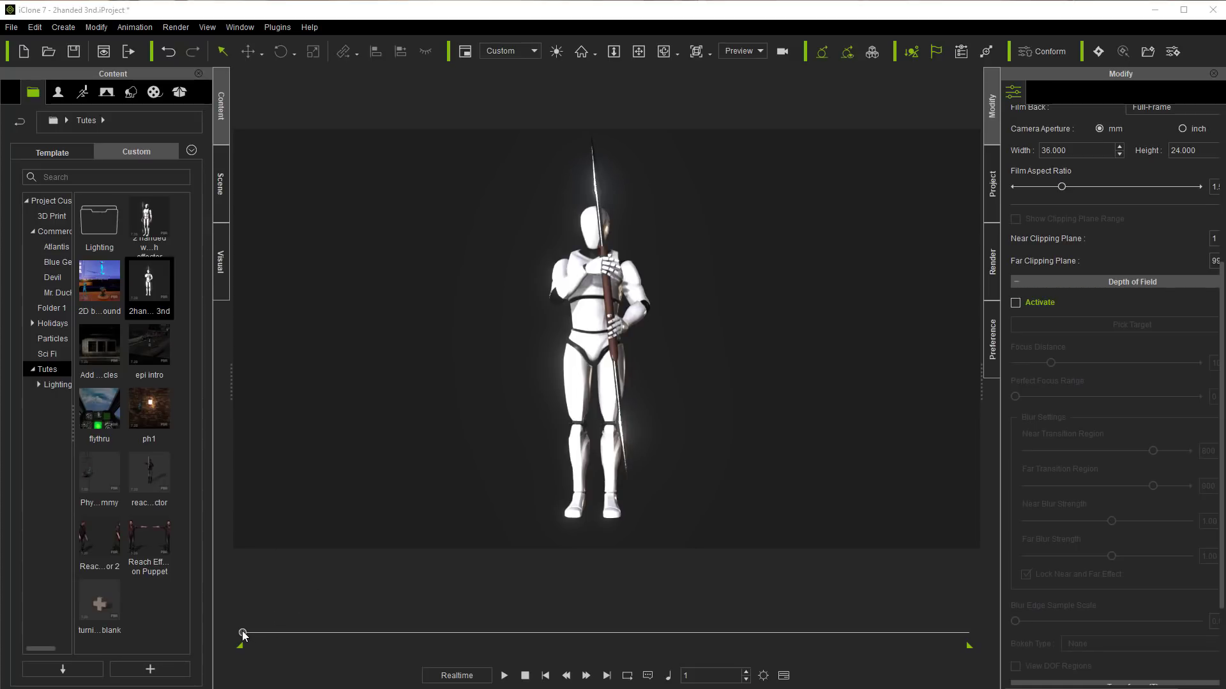
# - Scrub the timeline to watch the staff swing diagonally across the body, then return to frame 1
pyautogui.moveTo(243, 632); pyautogui.dragTo(237, 683)
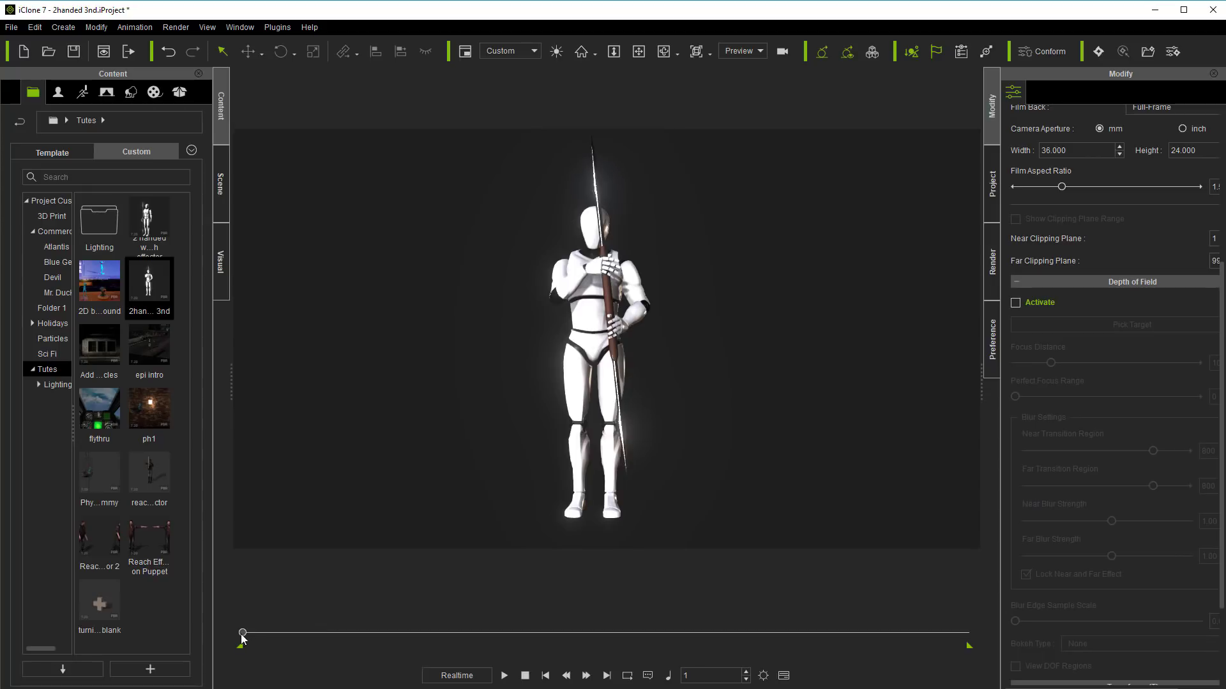
pyautogui.moveTo(244, 636); pyautogui.dragTo(264, 665)
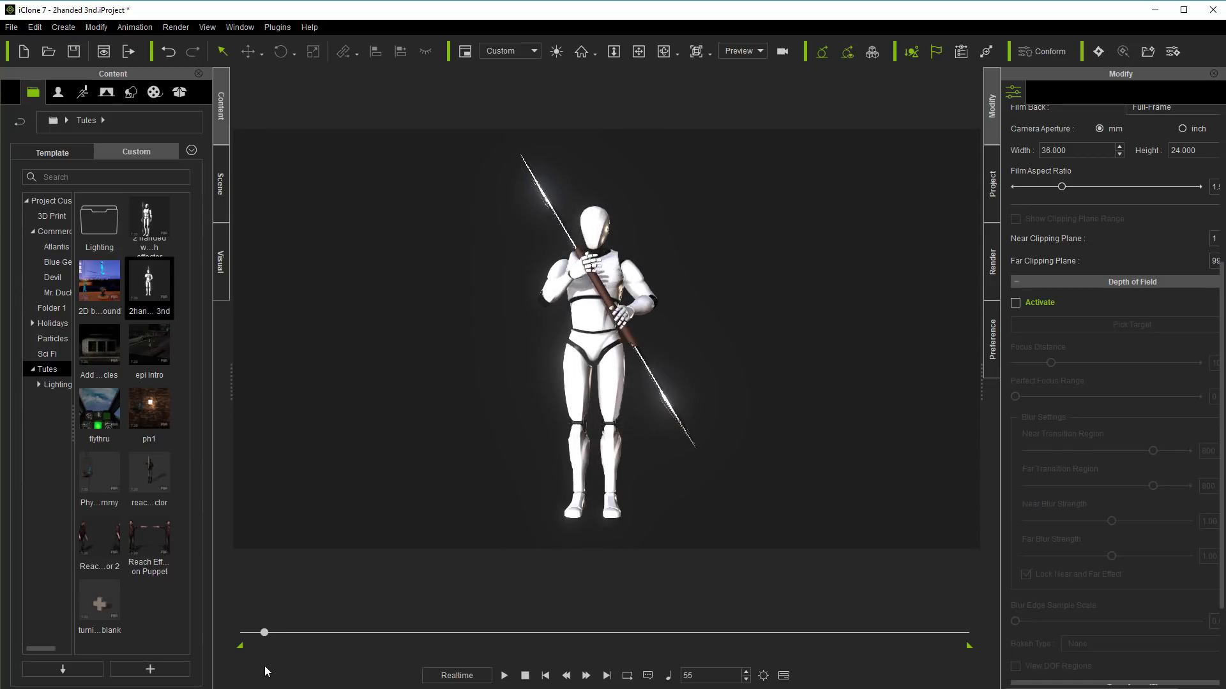
pyautogui.click(546, 677)
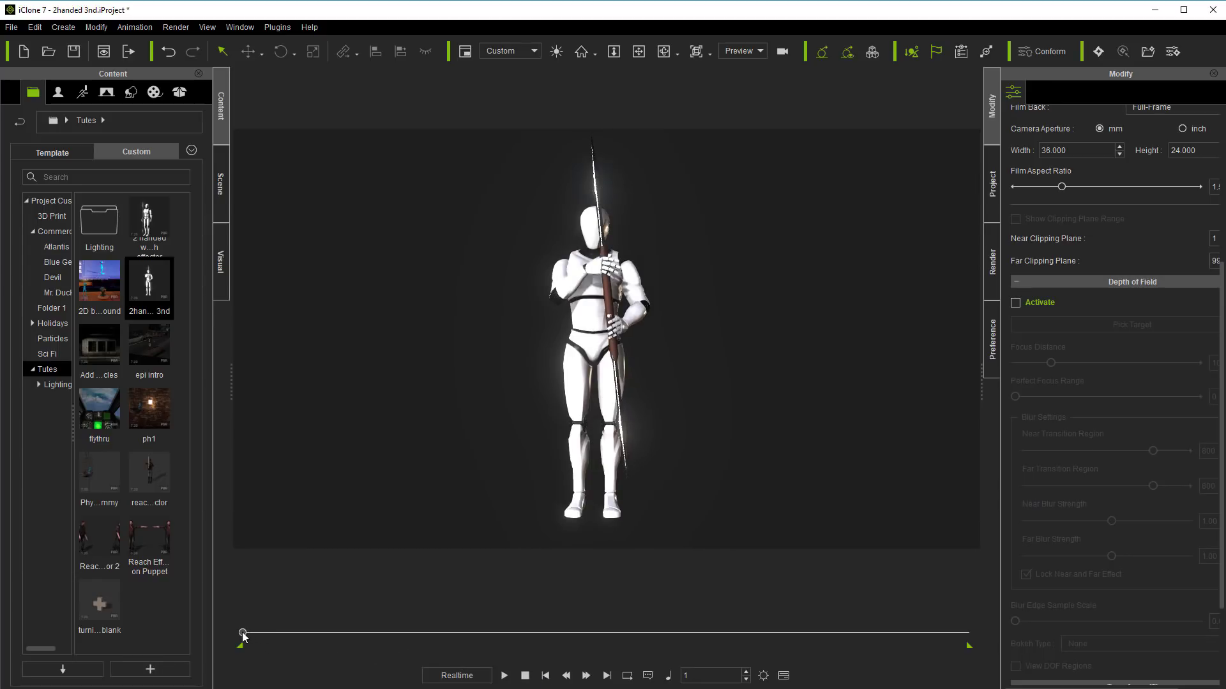